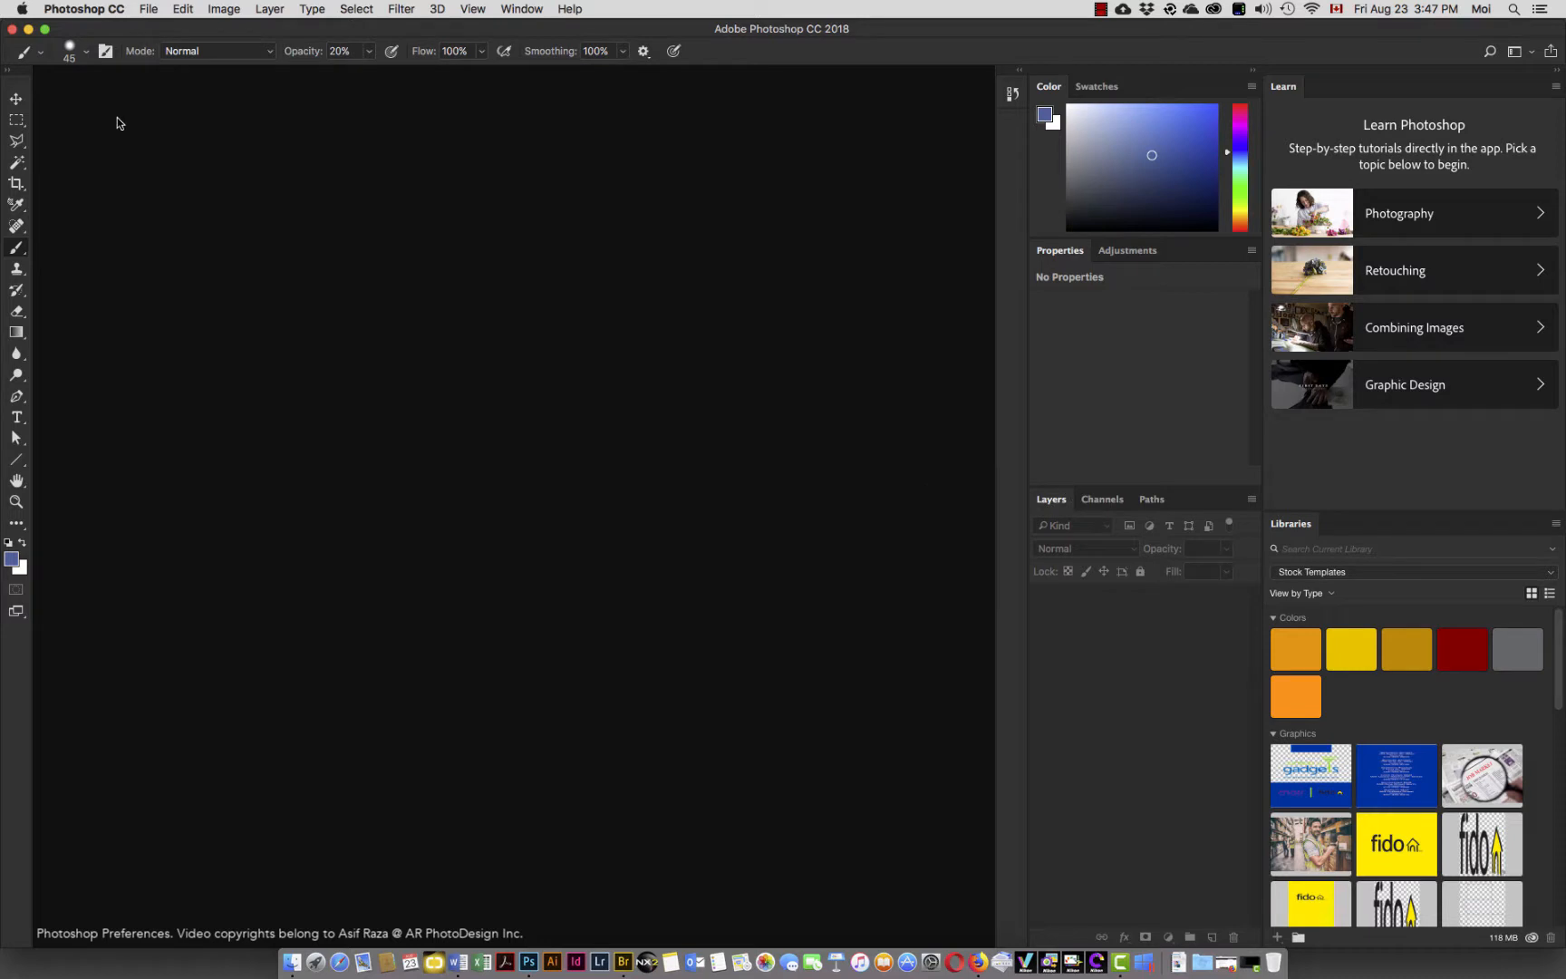
Open the General preferences and choose Hue Wheel (Medium) for the HUD color picker and Bicubic Automatic for image interpolation.
left_click(87, 10)
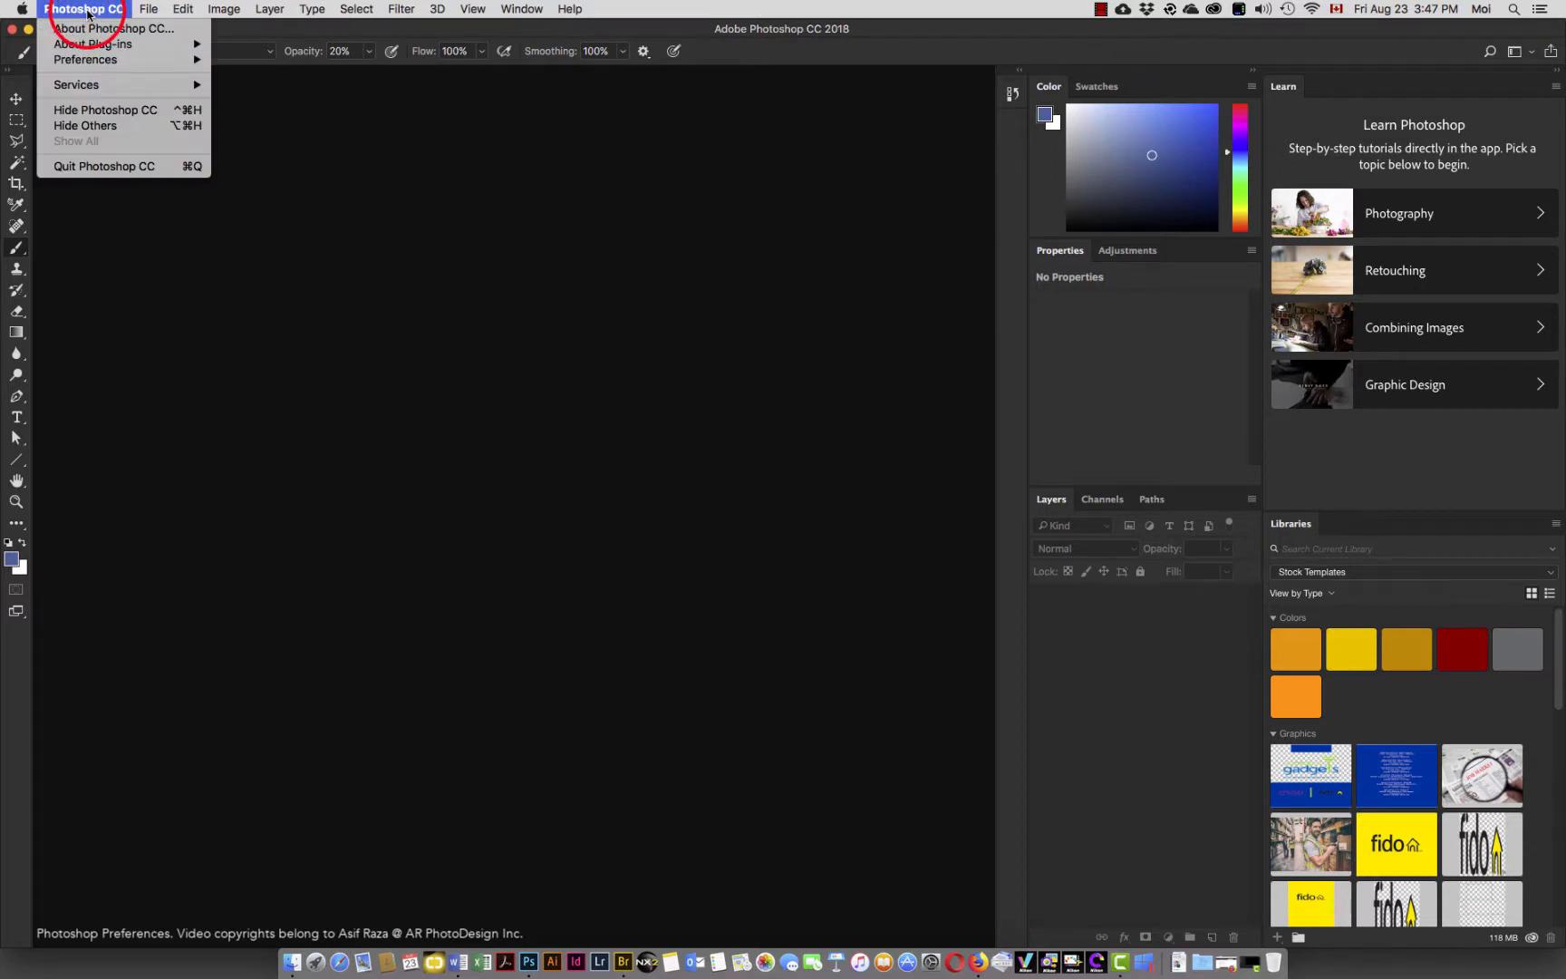
mouse_move(87, 59)
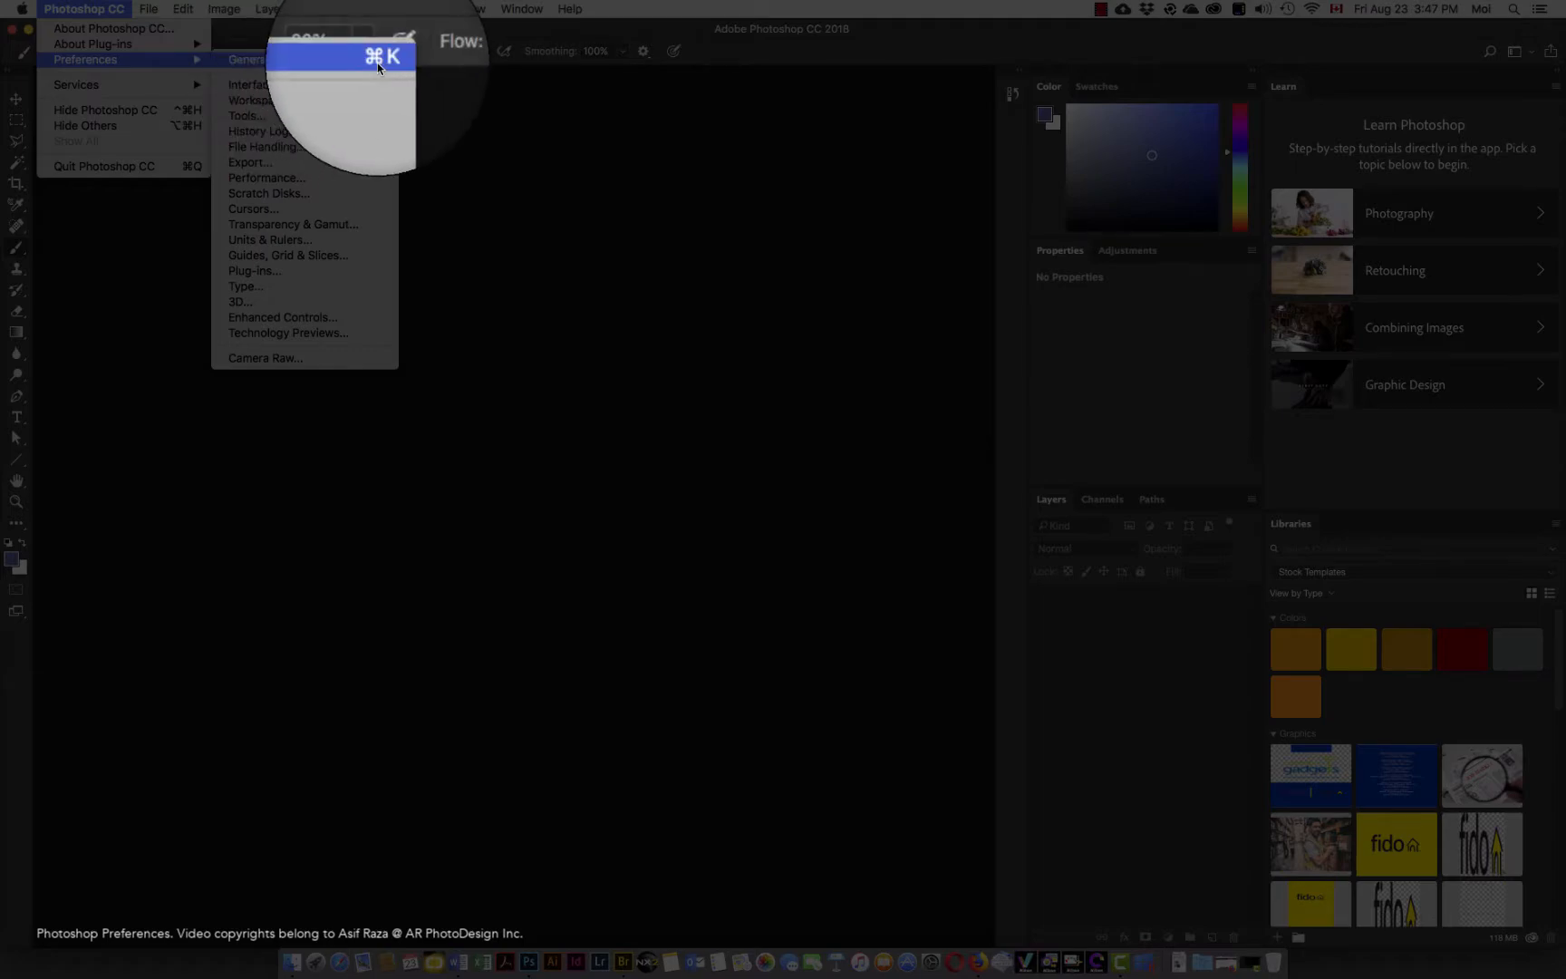
left_click(279, 61)
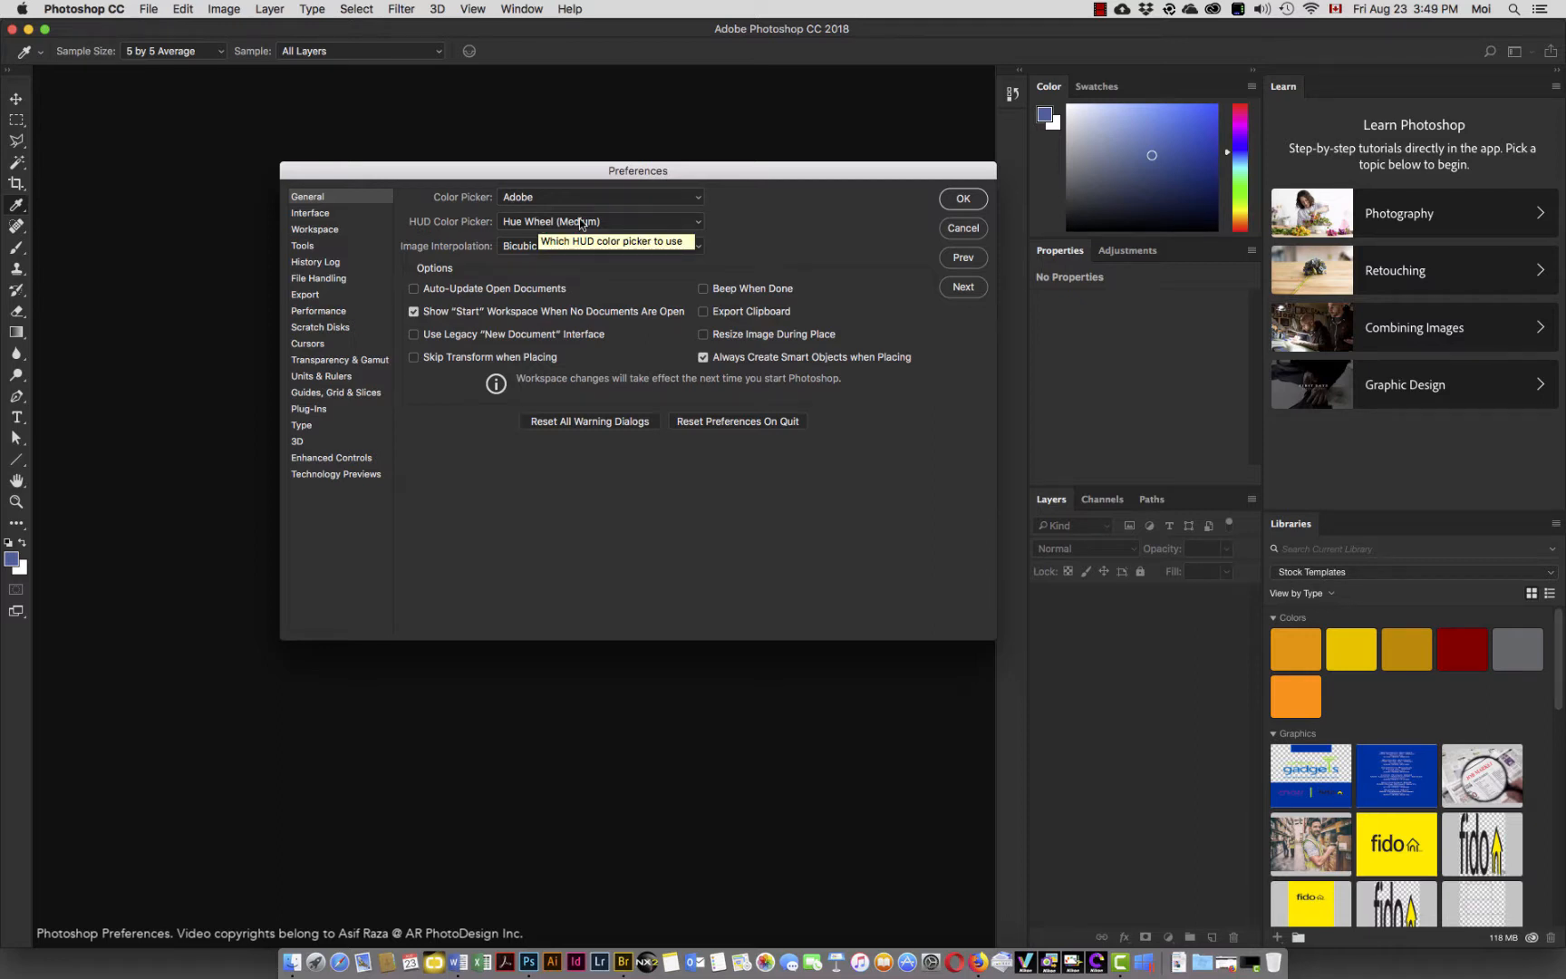
left_click(671, 223)
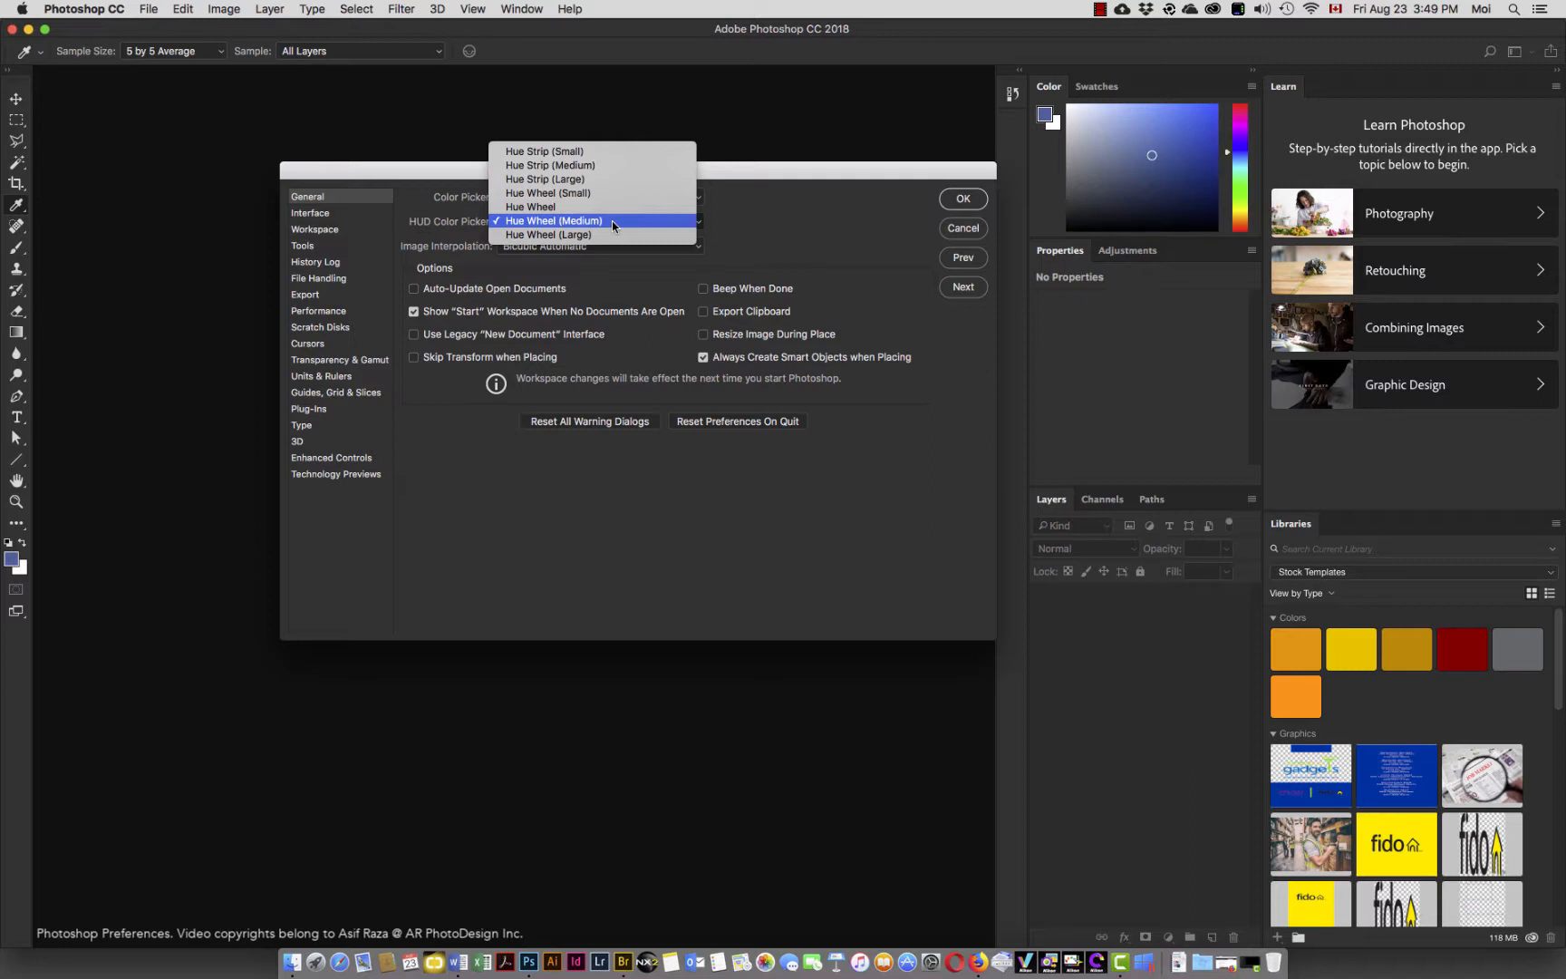
left_click(578, 226)
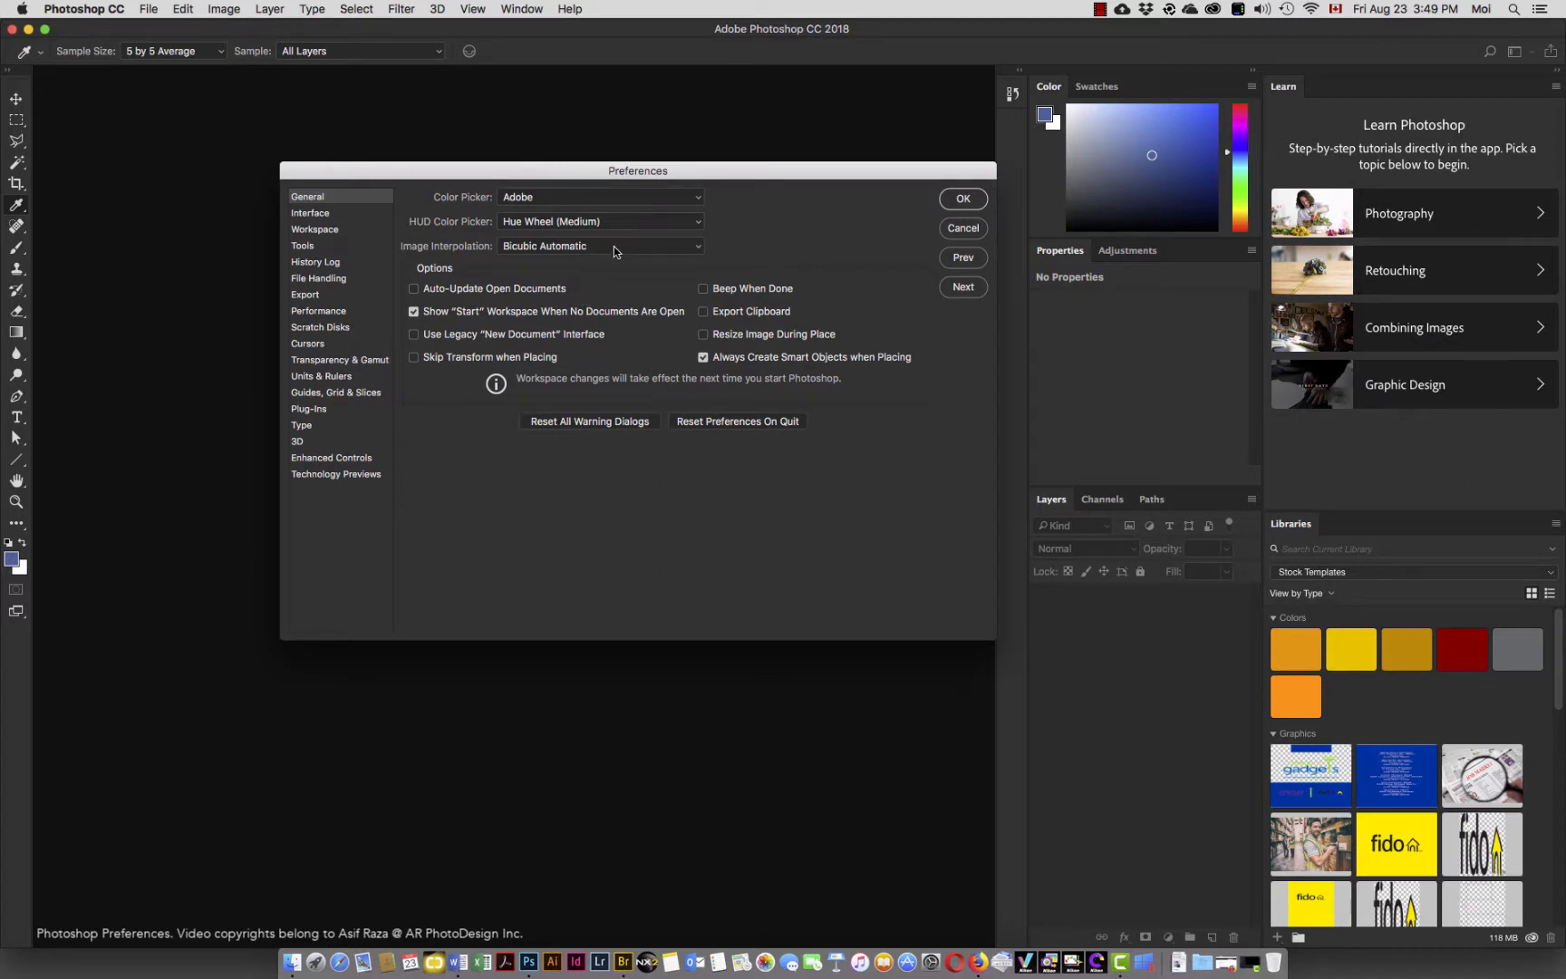
left_click(699, 247)
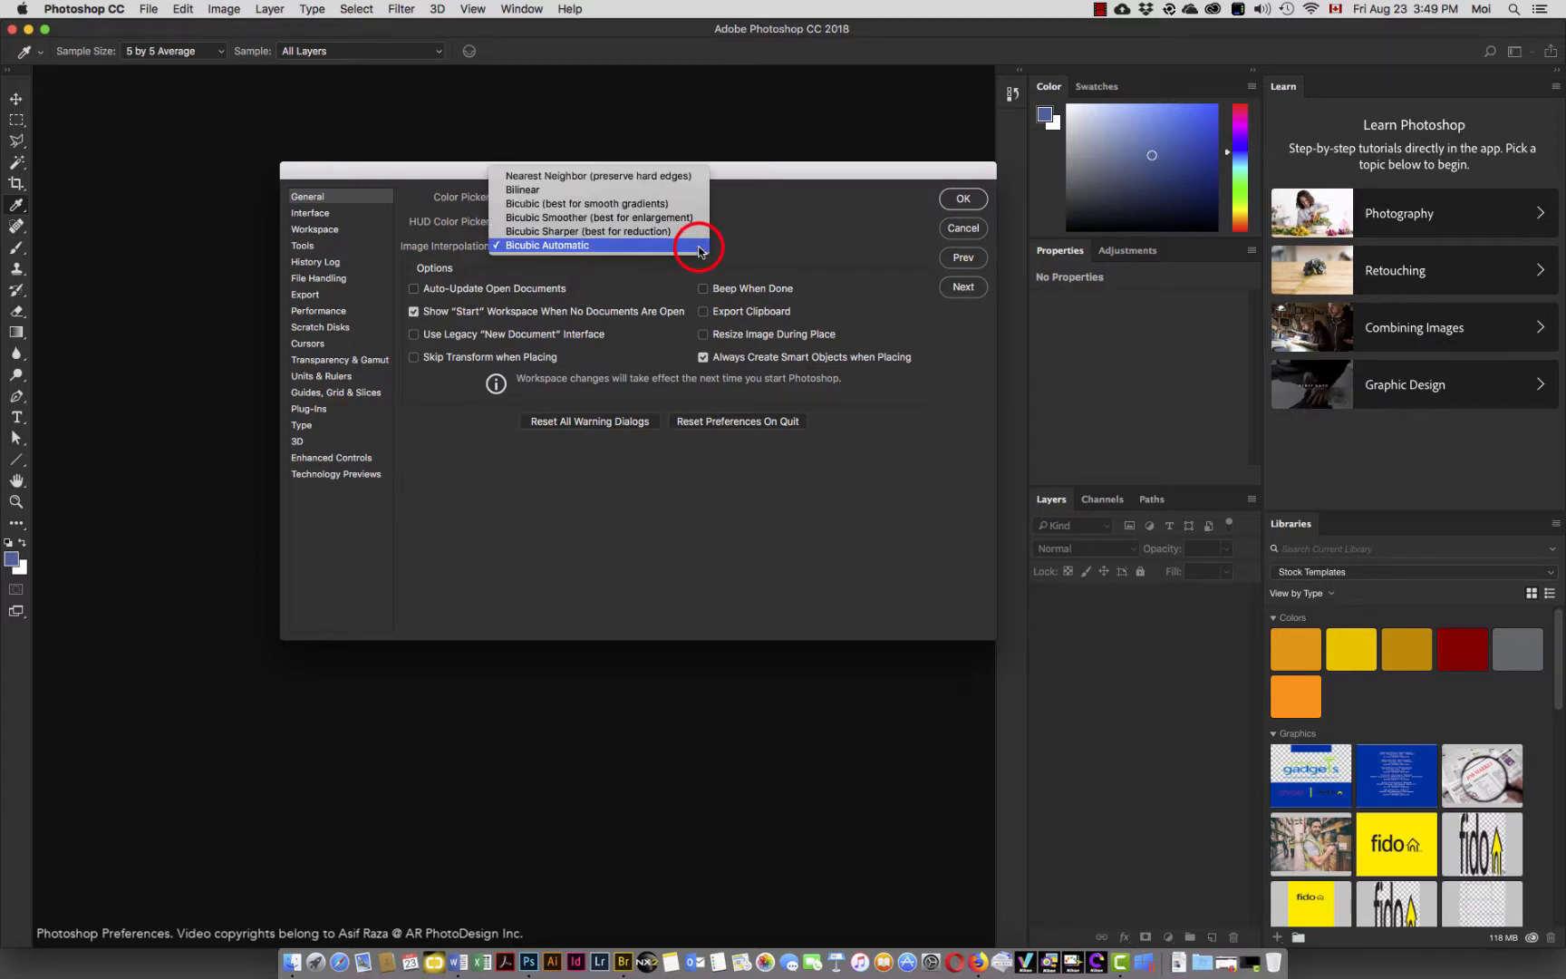
left_click(556, 246)
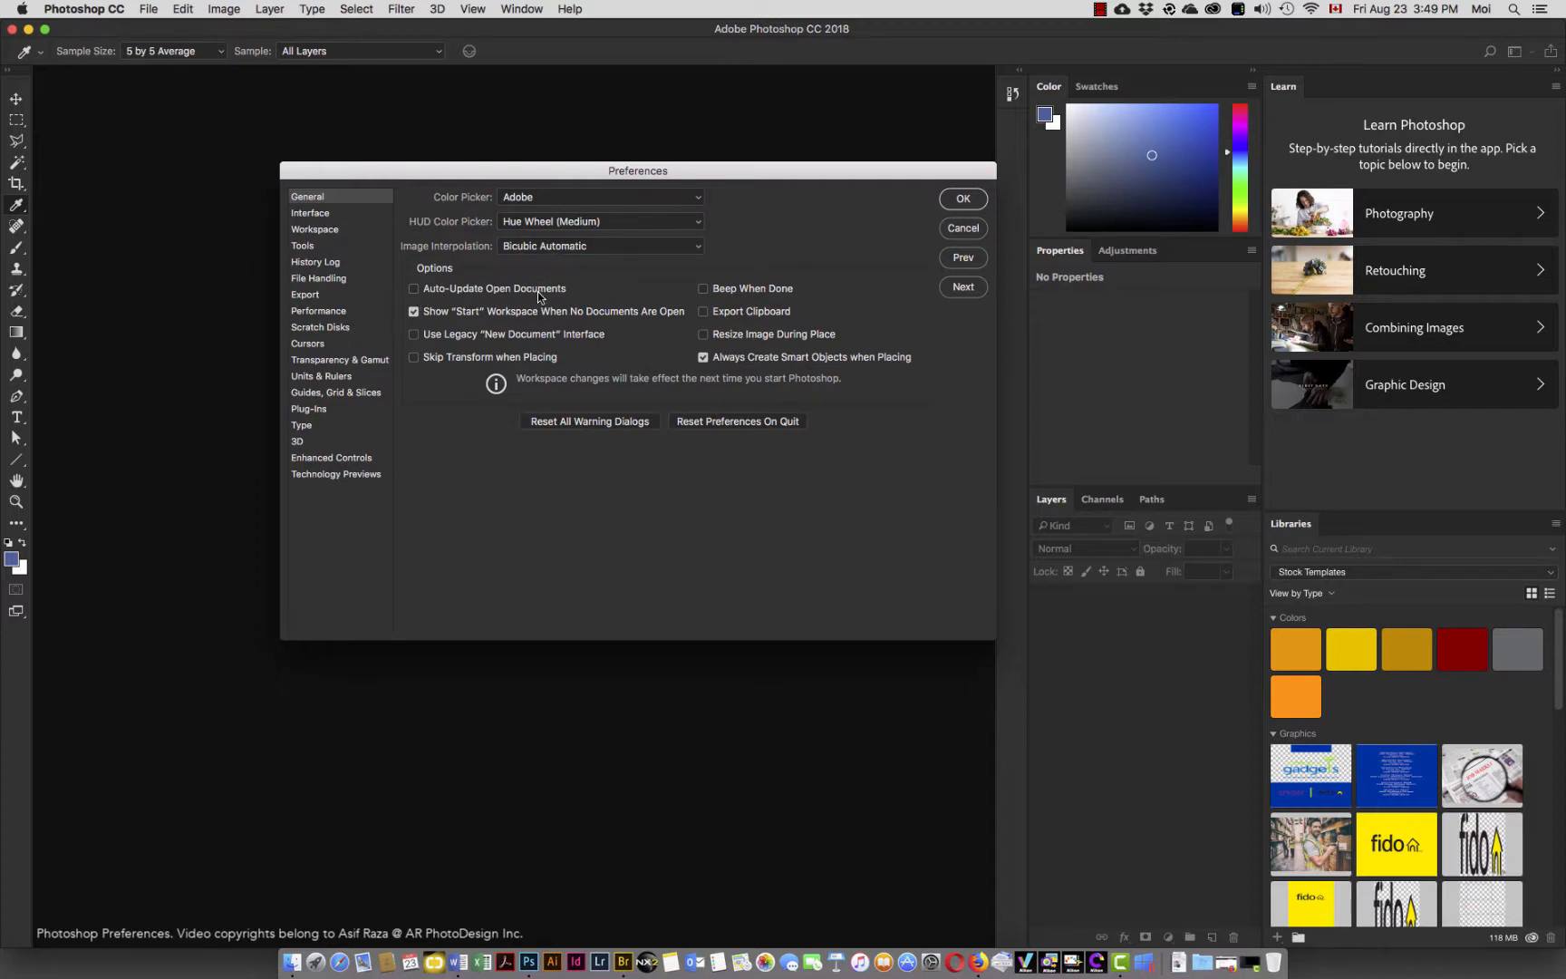
mouse_move(538, 297)
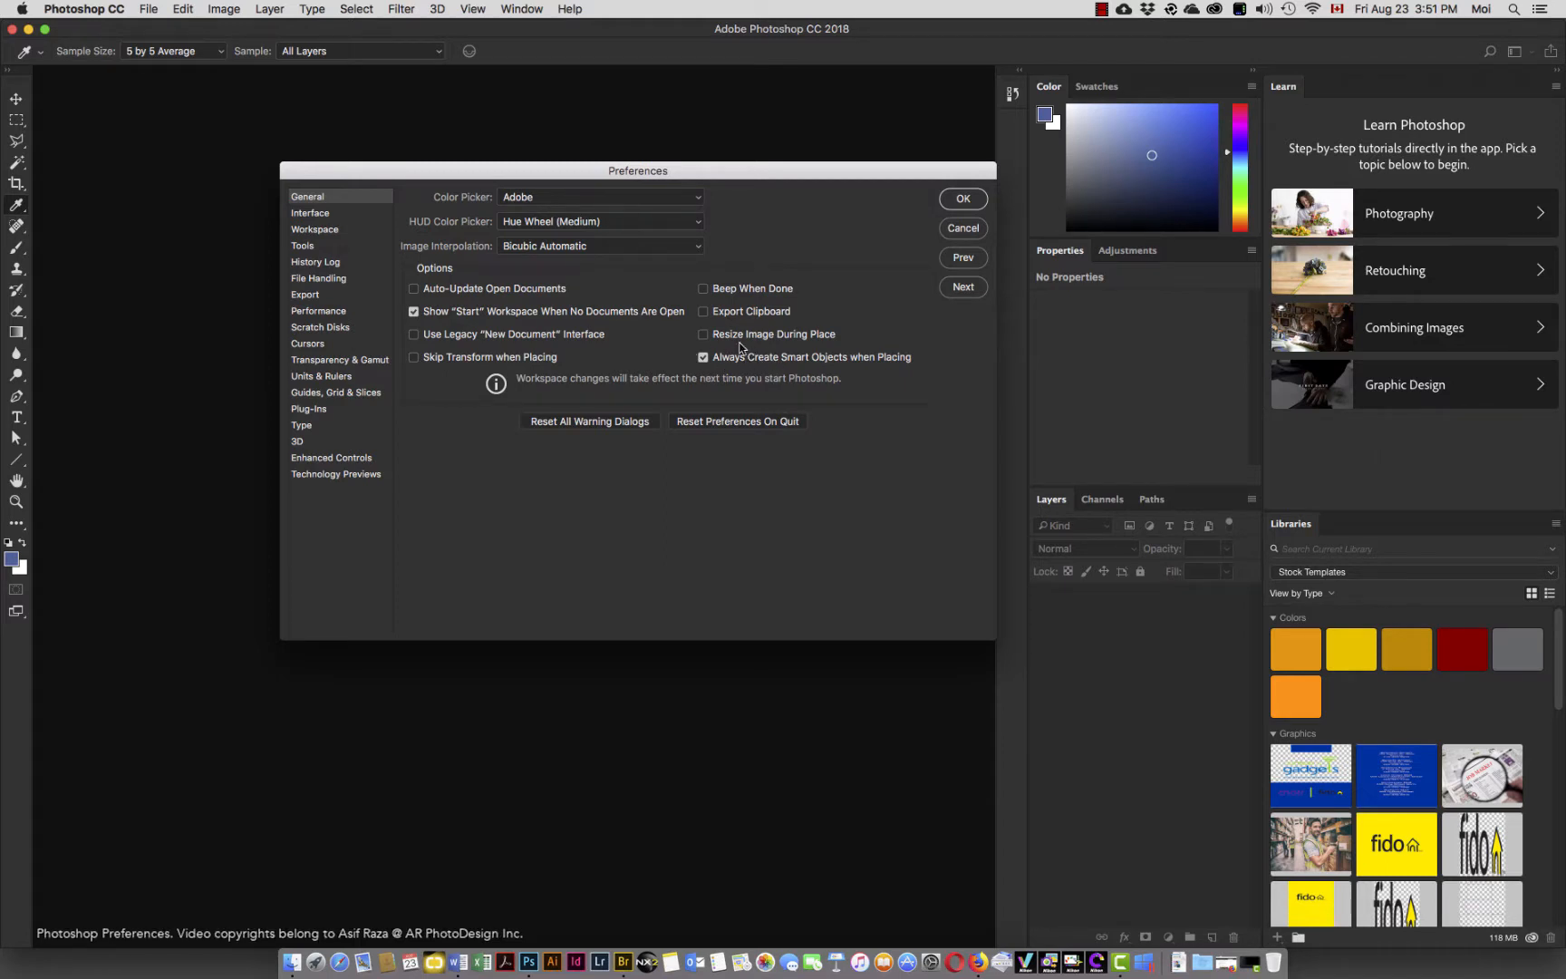
mouse_move(698, 366)
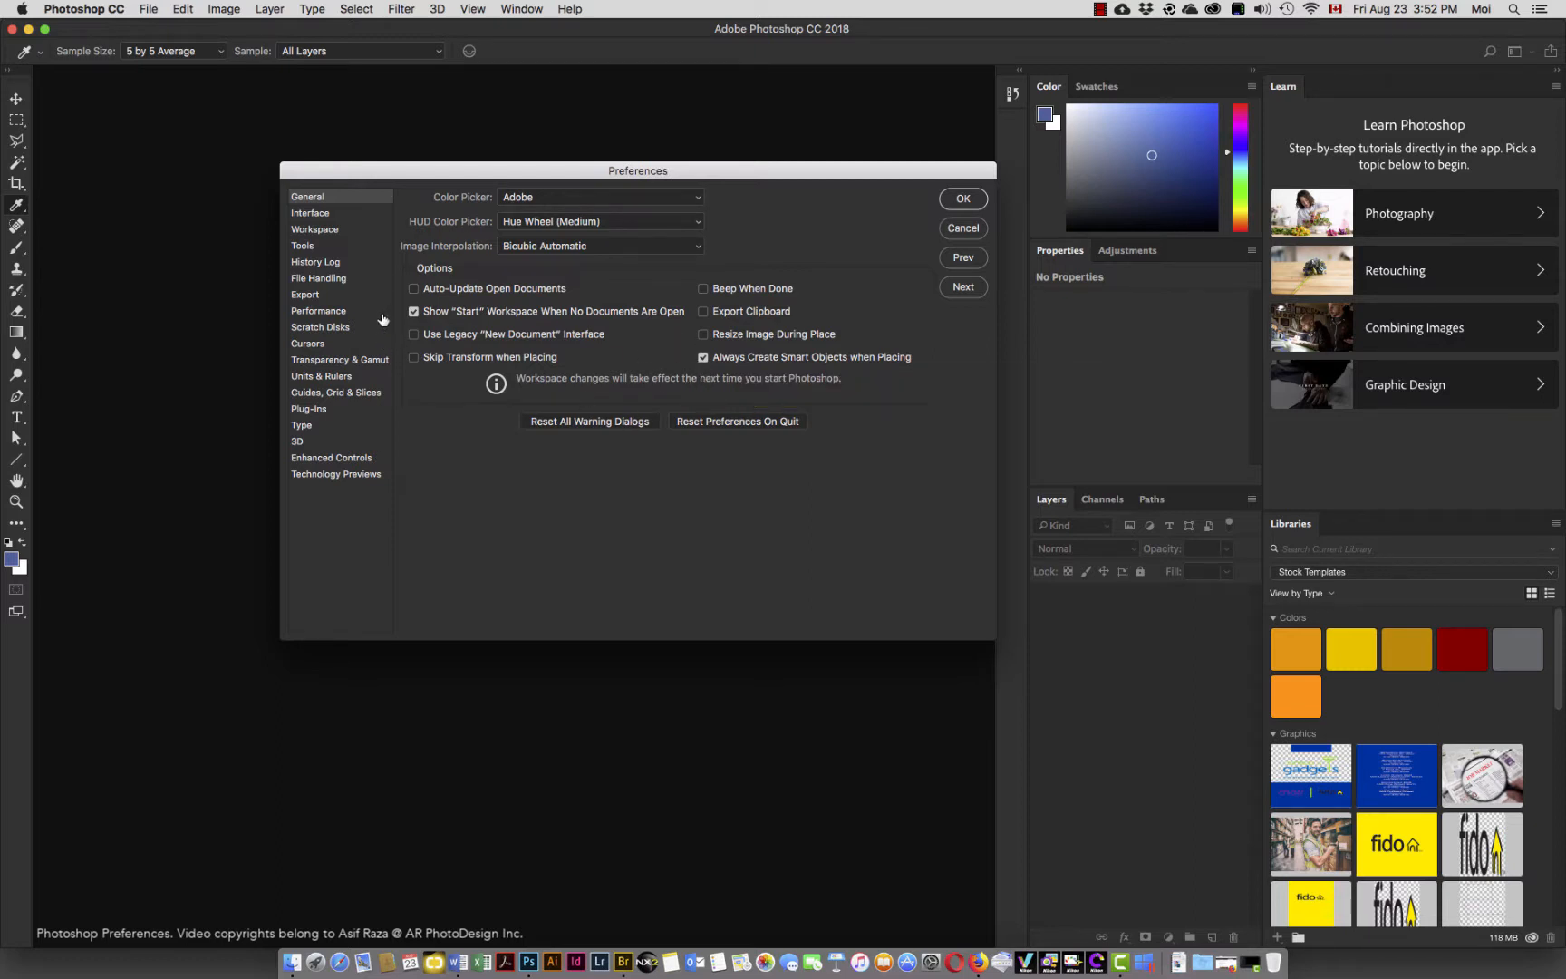
Examine the Interface preferences' background color choices for the screen modes and artboards, plus the border choices for Standard Screen Mode.
left_click(309, 214)
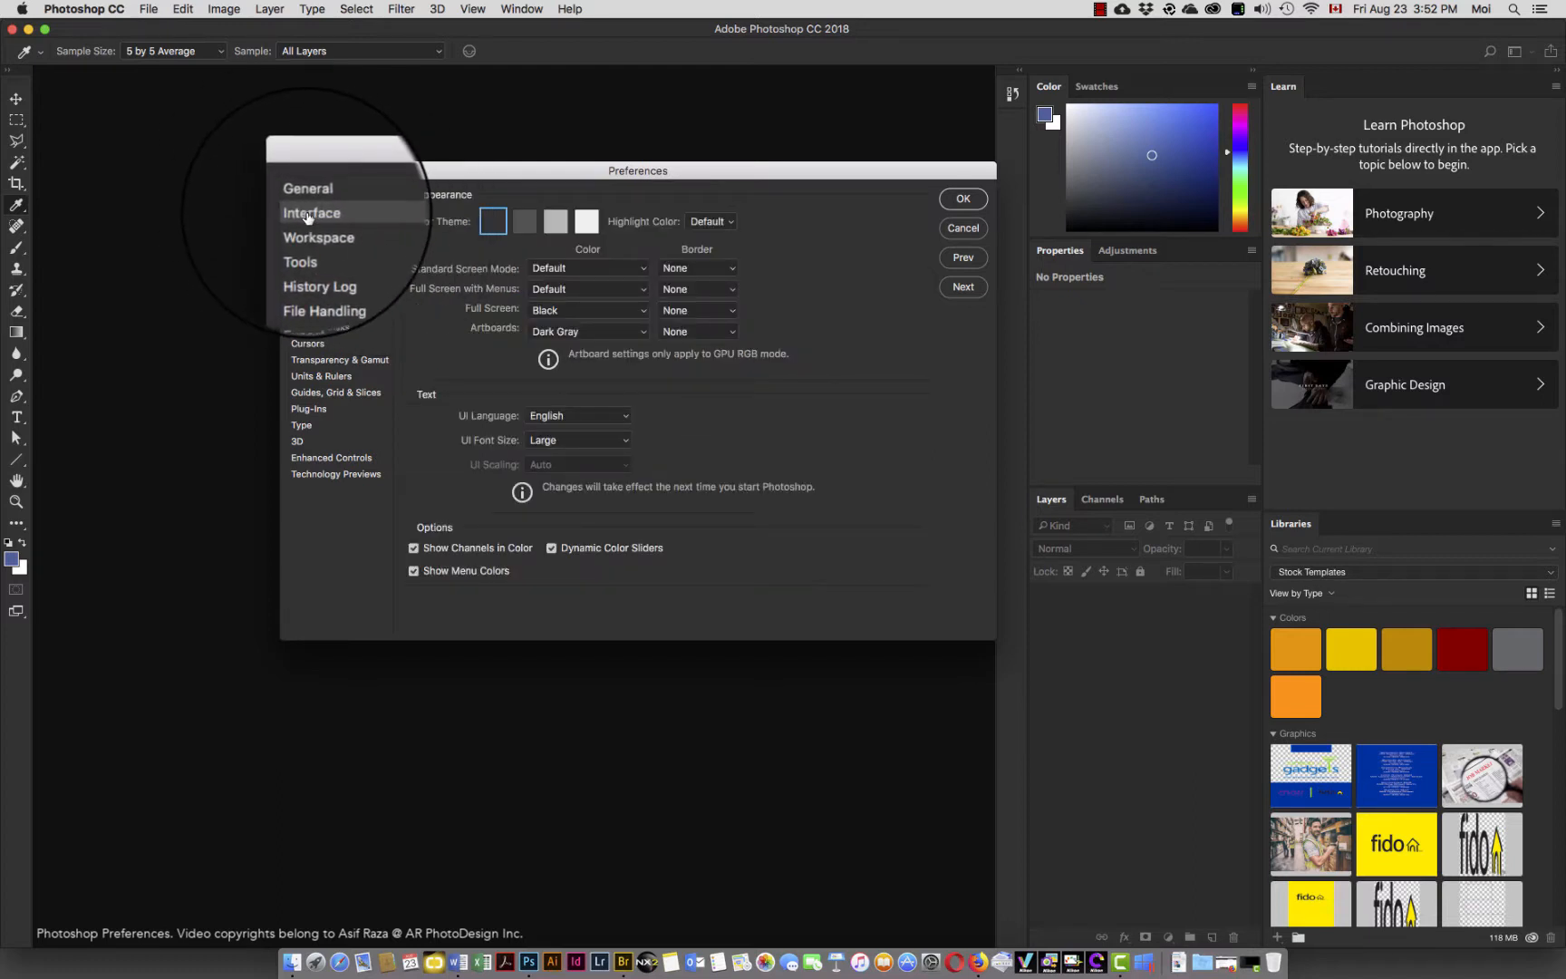
left_click_drag(502, 174, 479, 117)
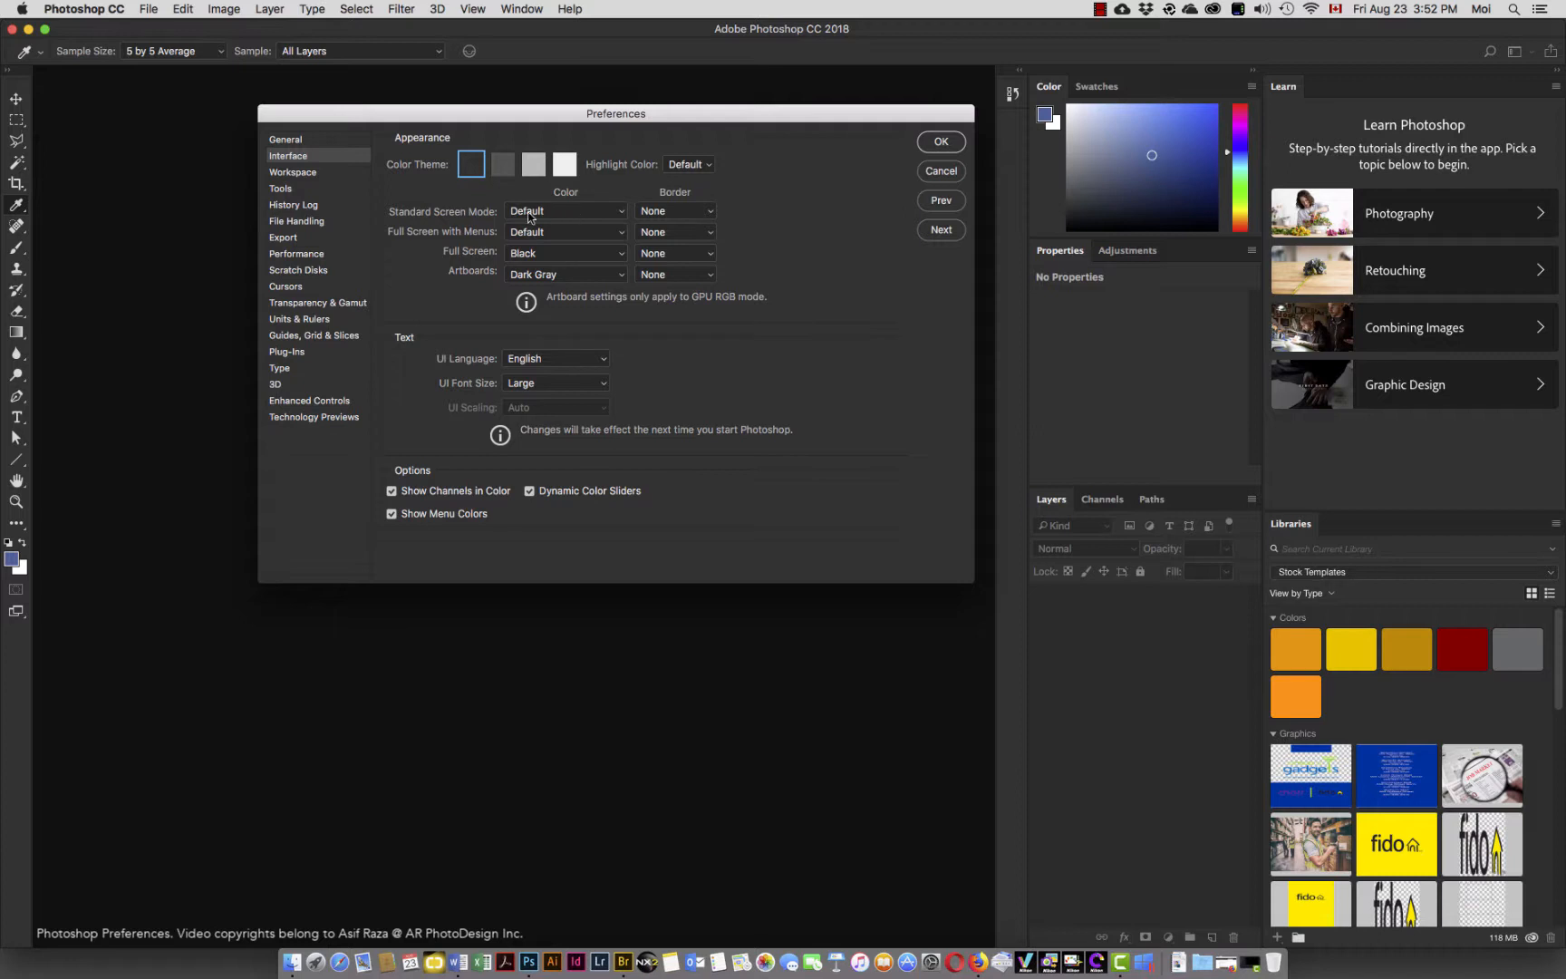
left_click(622, 214)
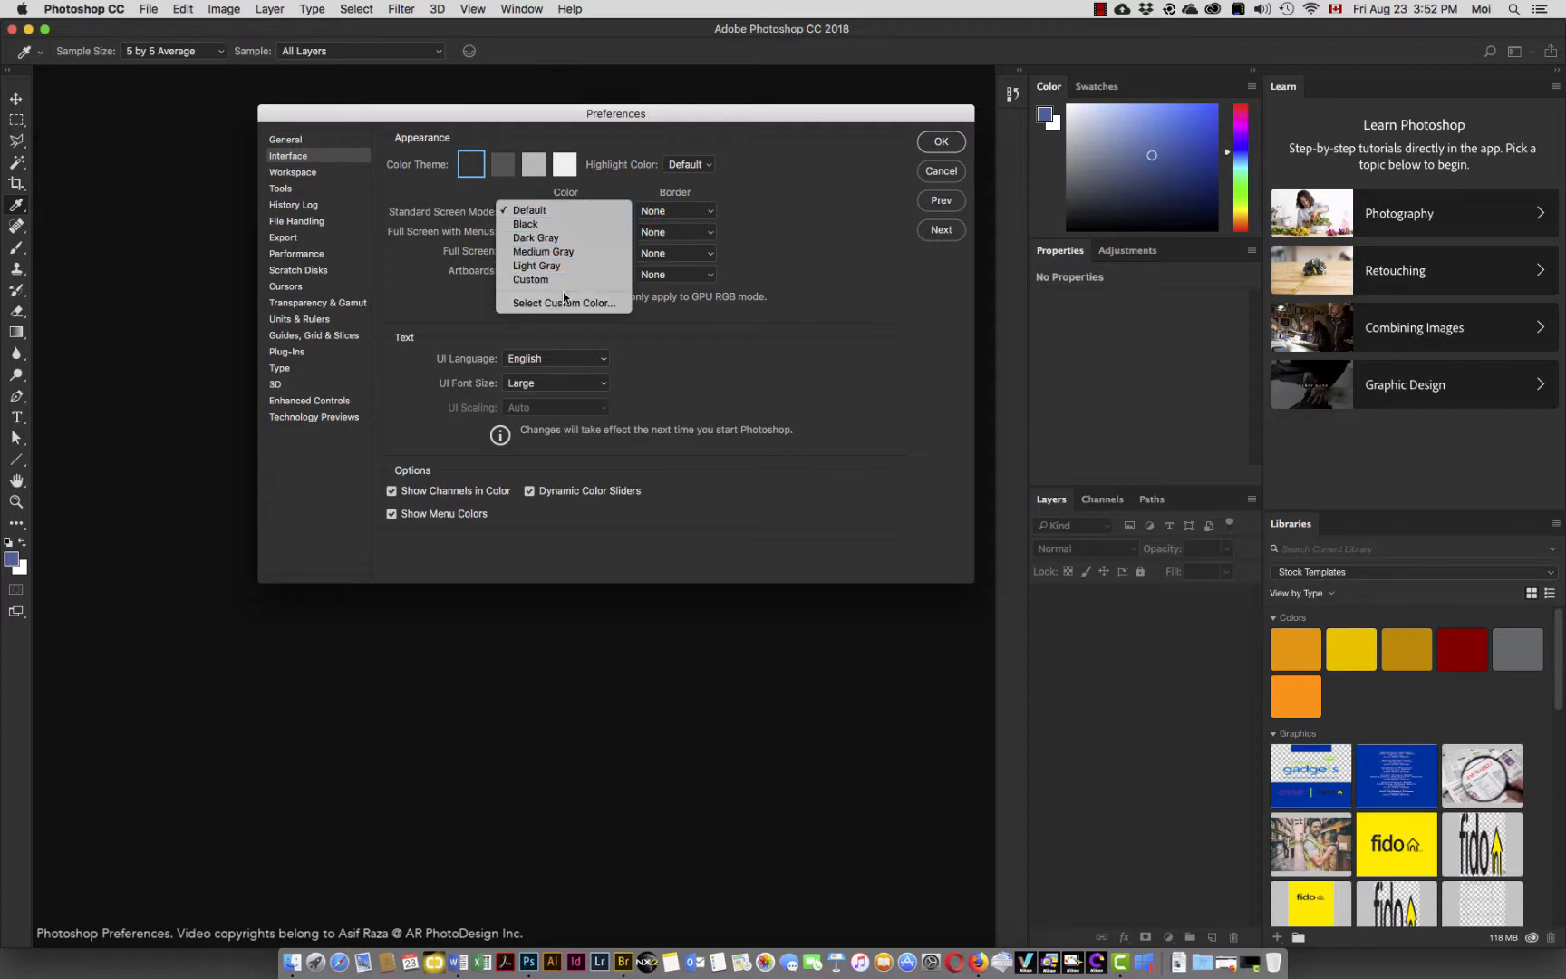
left_click(608, 188)
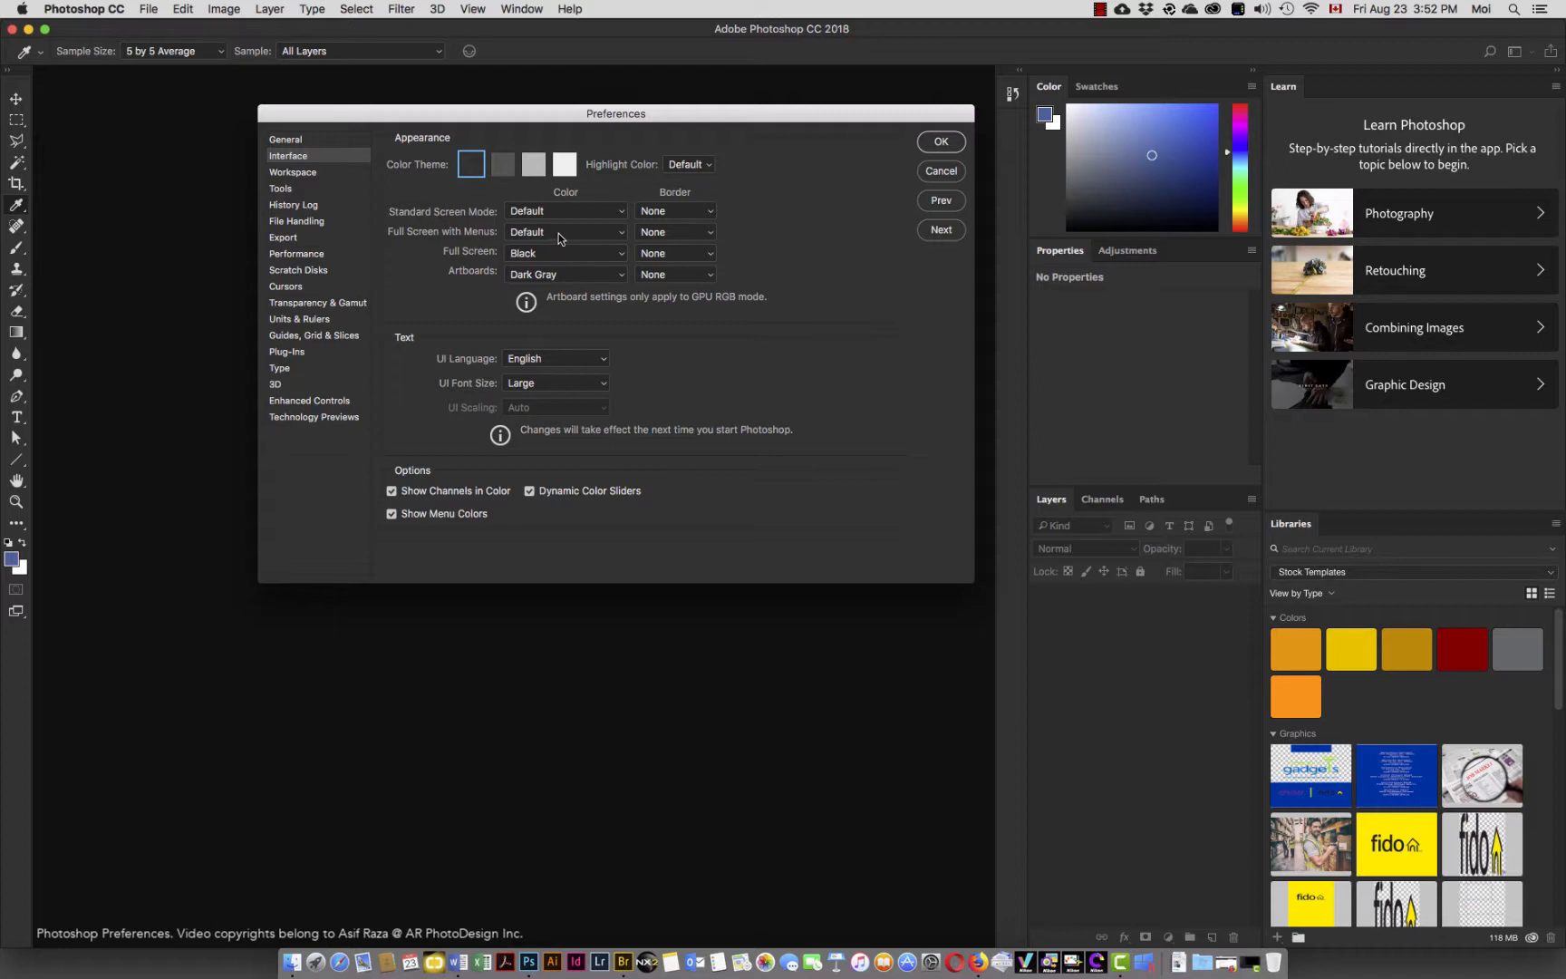
left_click(624, 236)
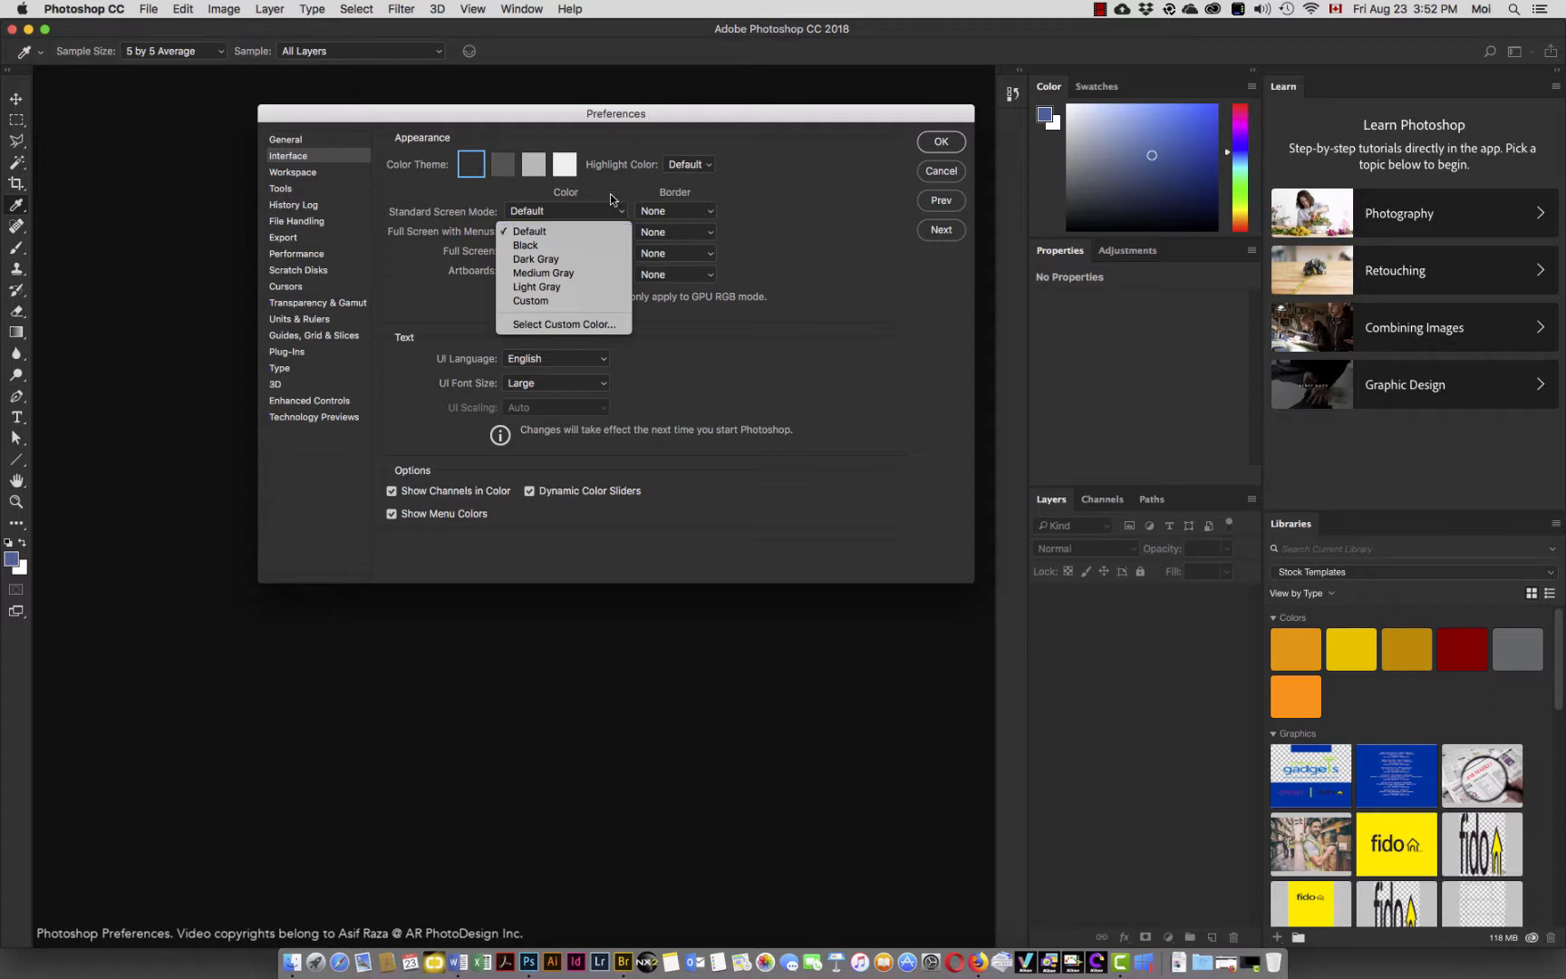
left_click(610, 200)
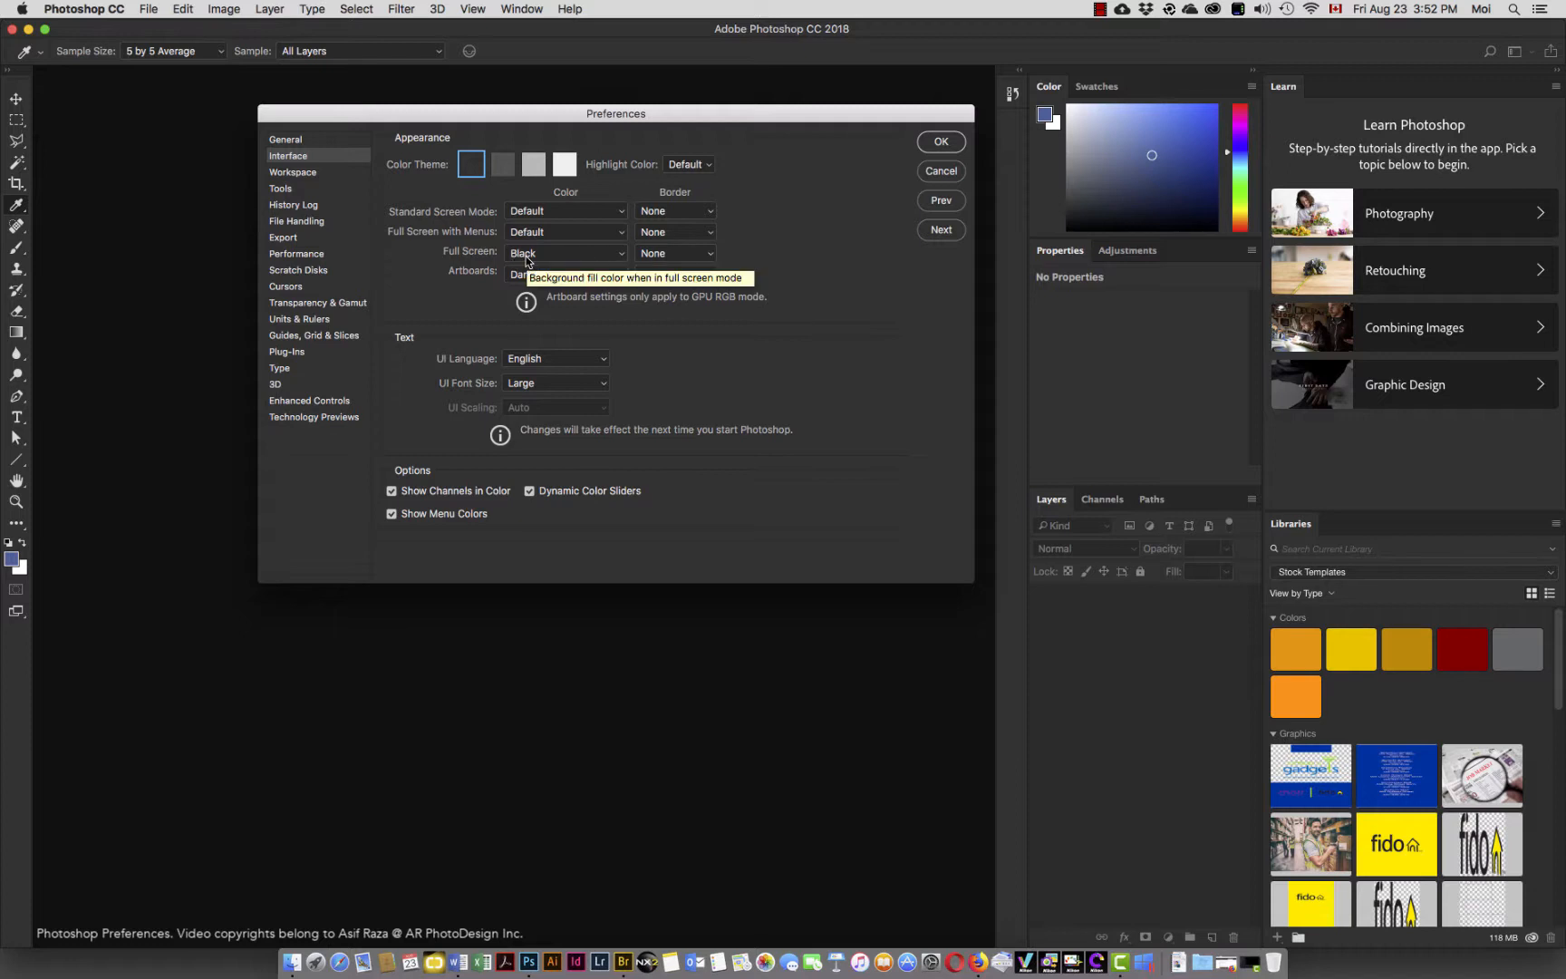
left_click(607, 254)
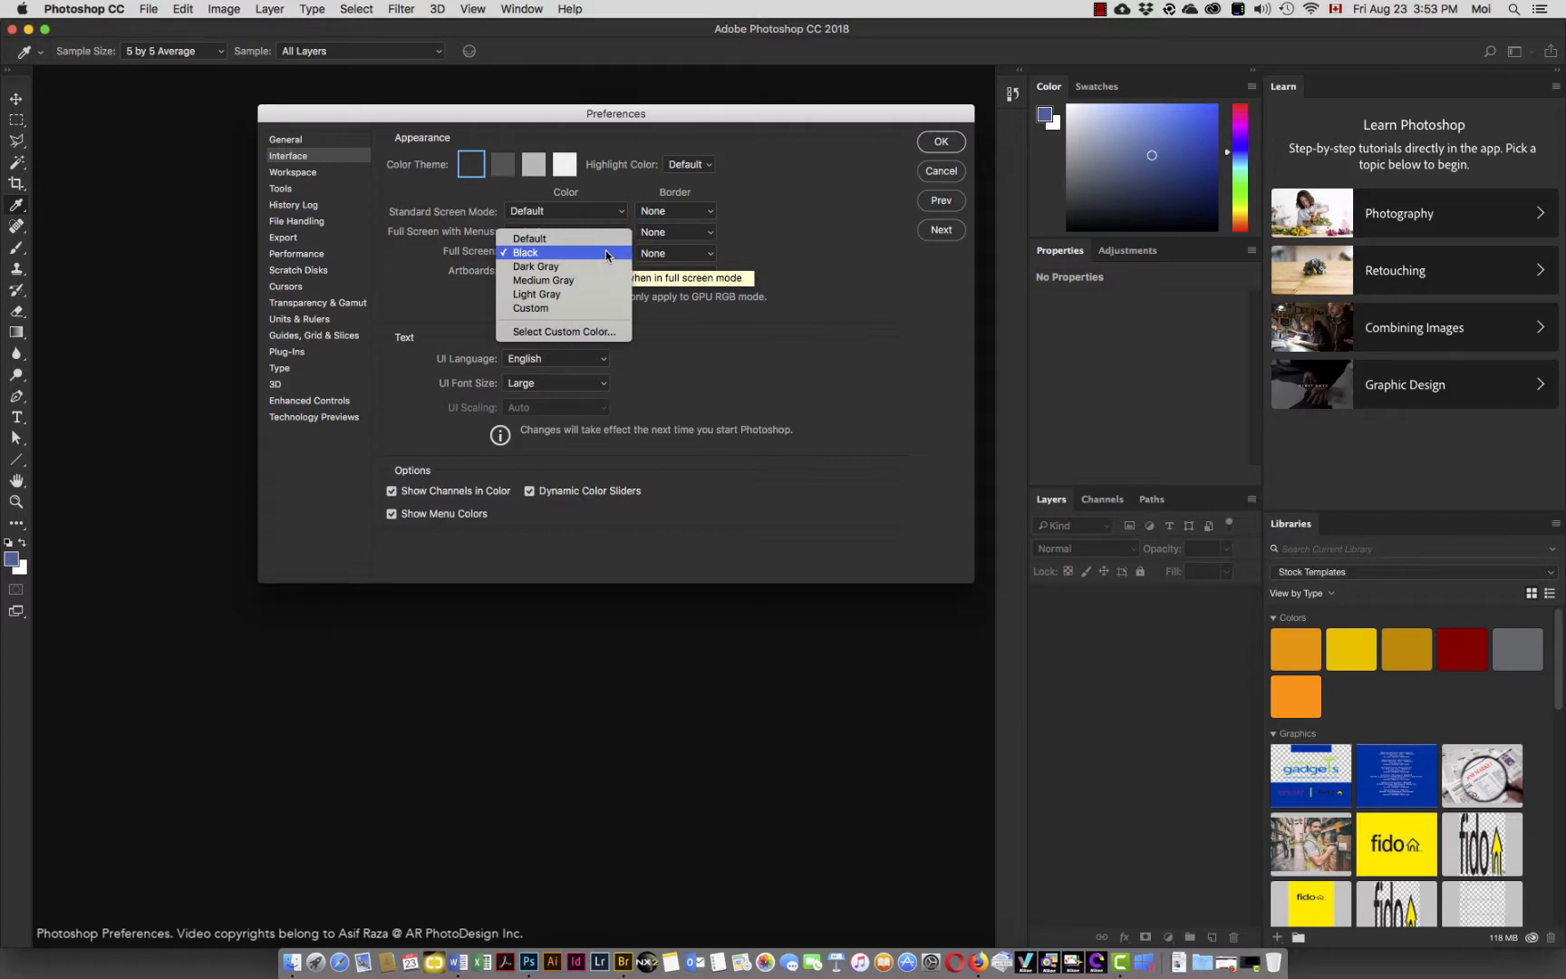
left_click(607, 253)
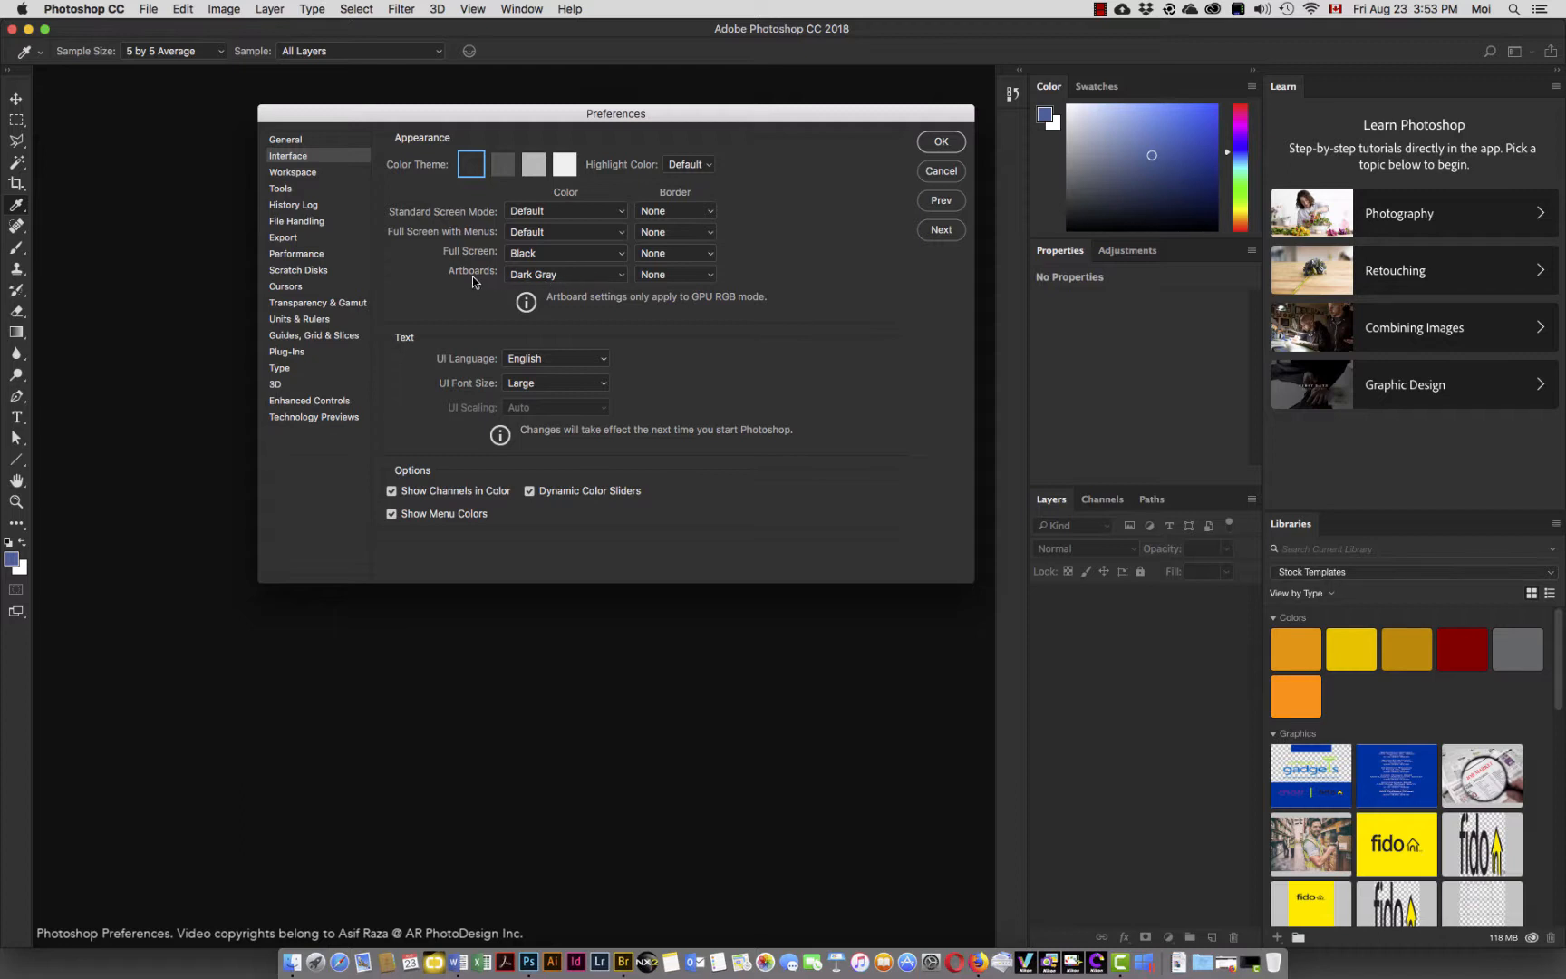
left_click(616, 280)
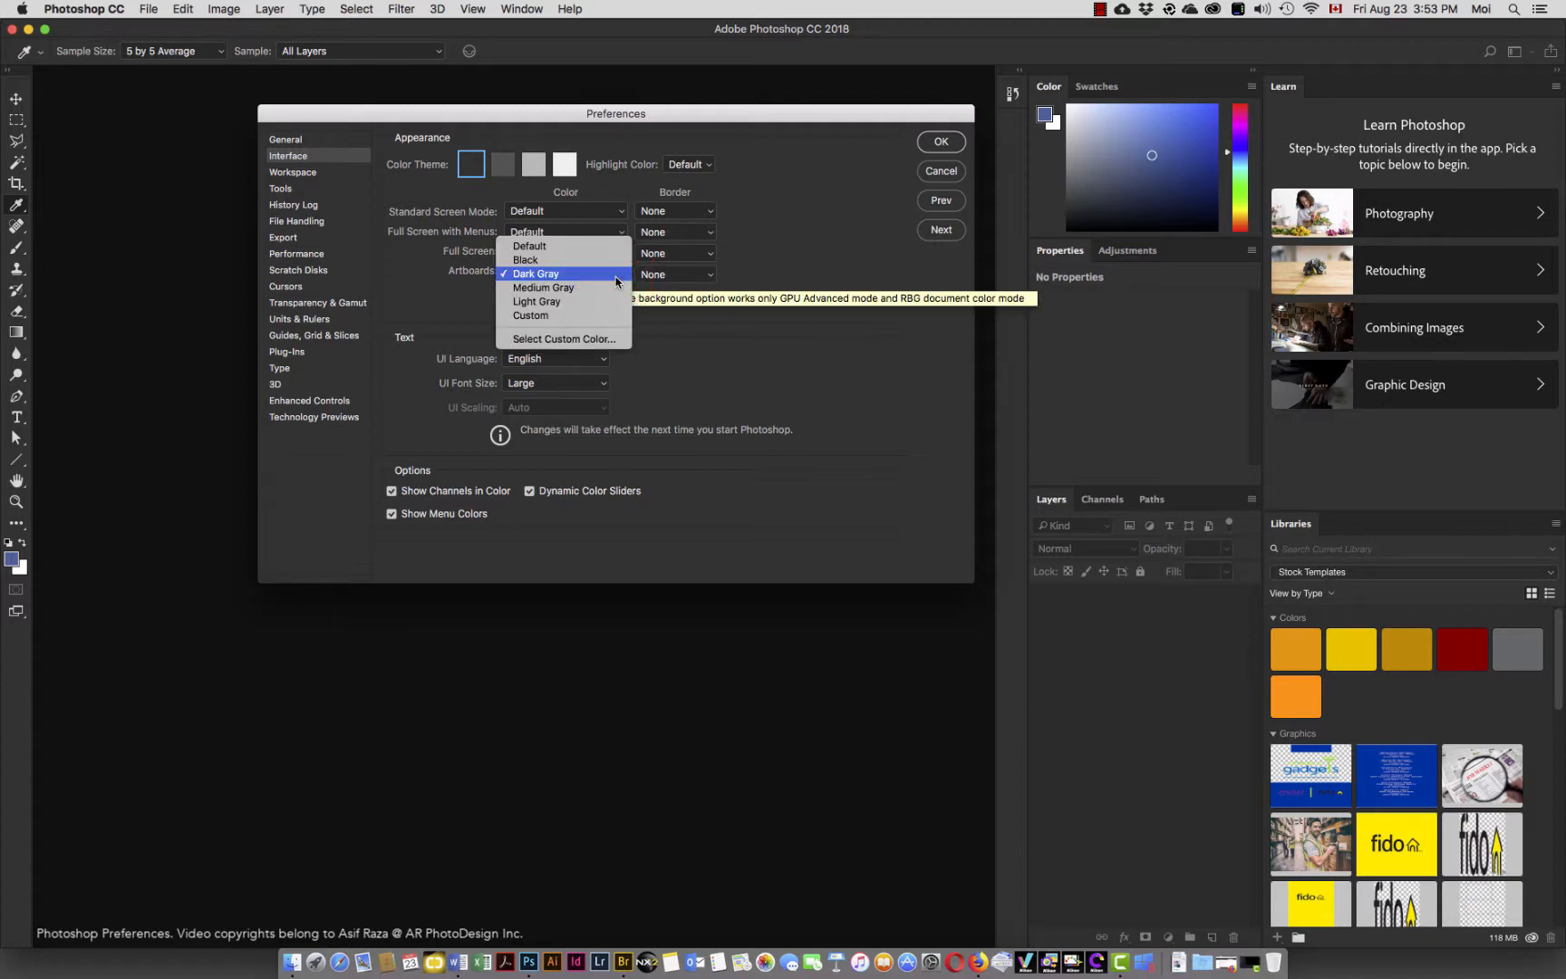
left_click(616, 281)
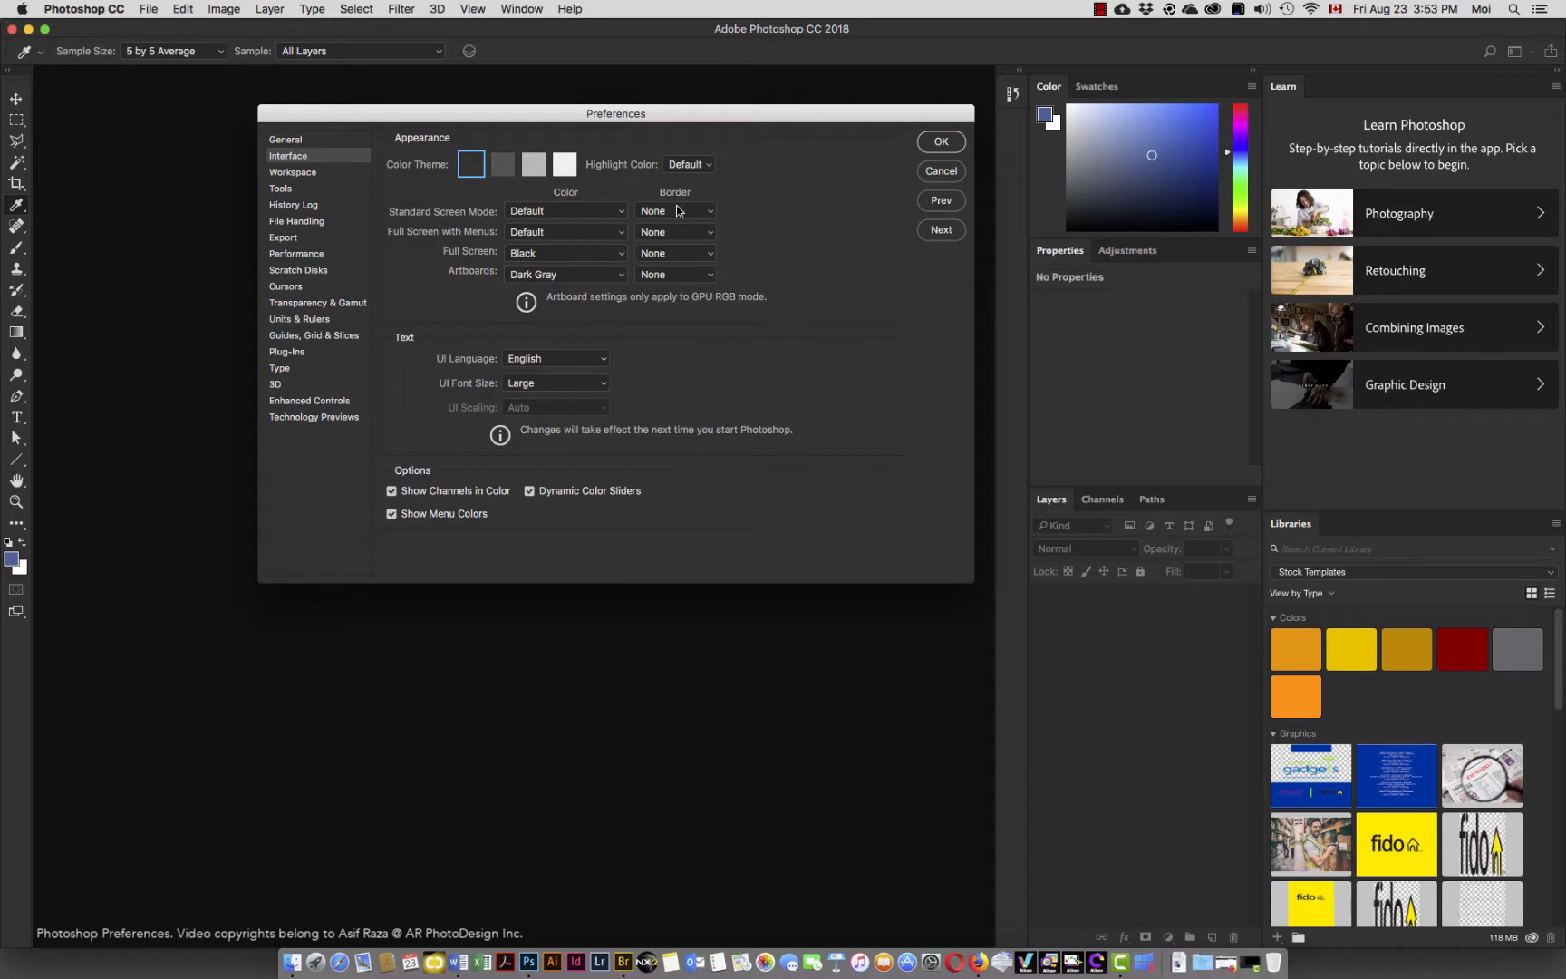
left_click(710, 214)
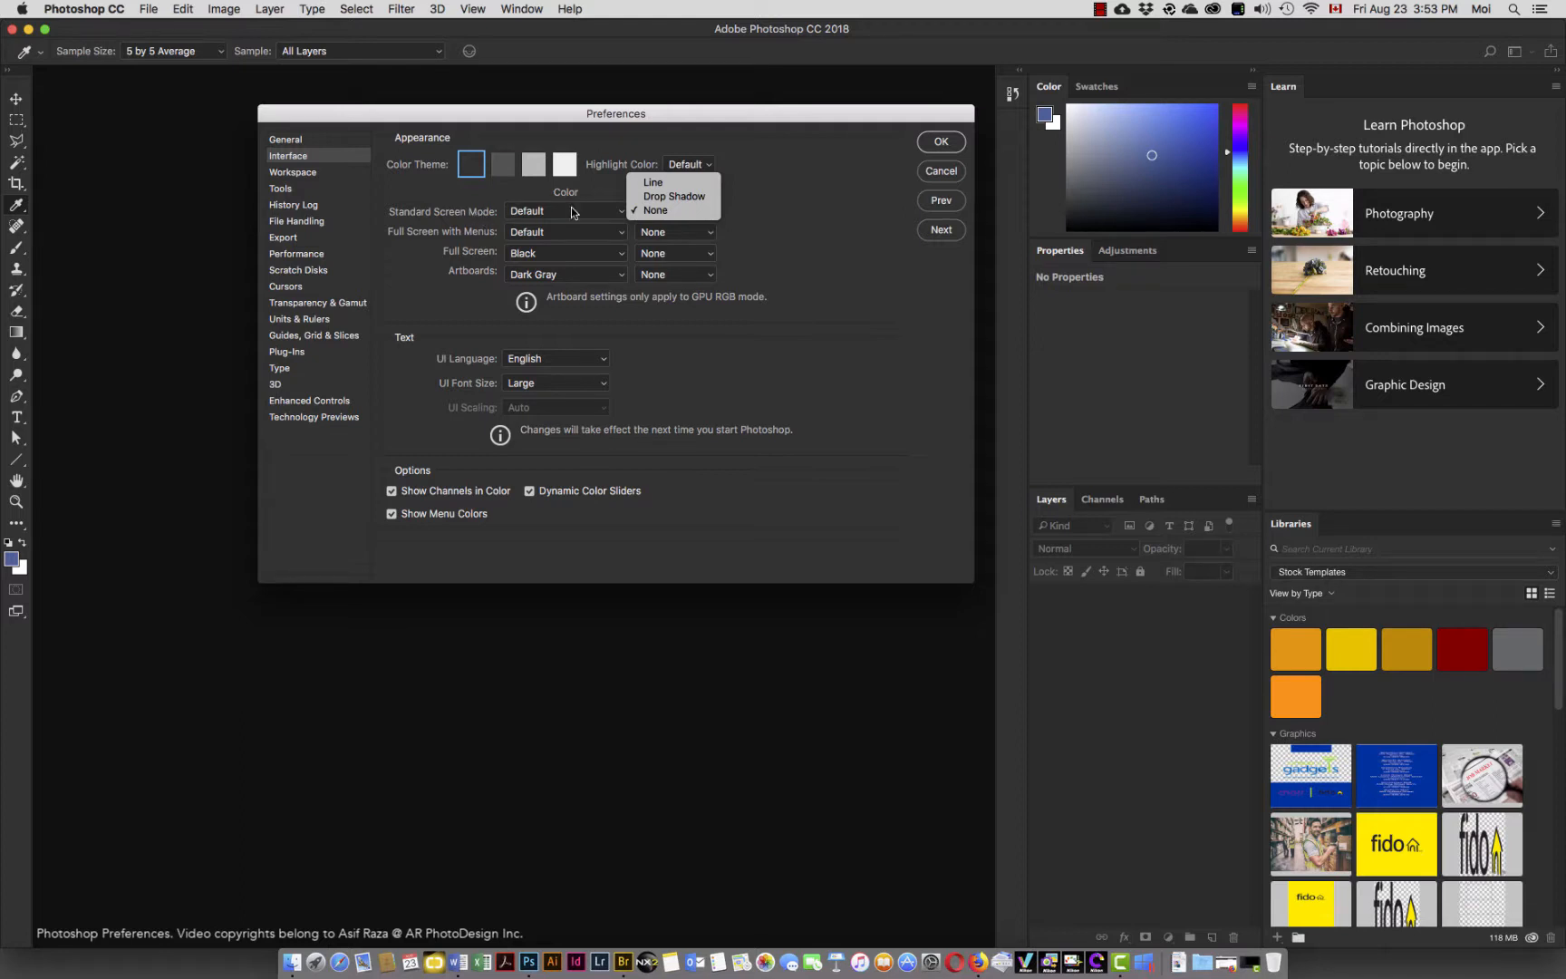
left_click(763, 221)
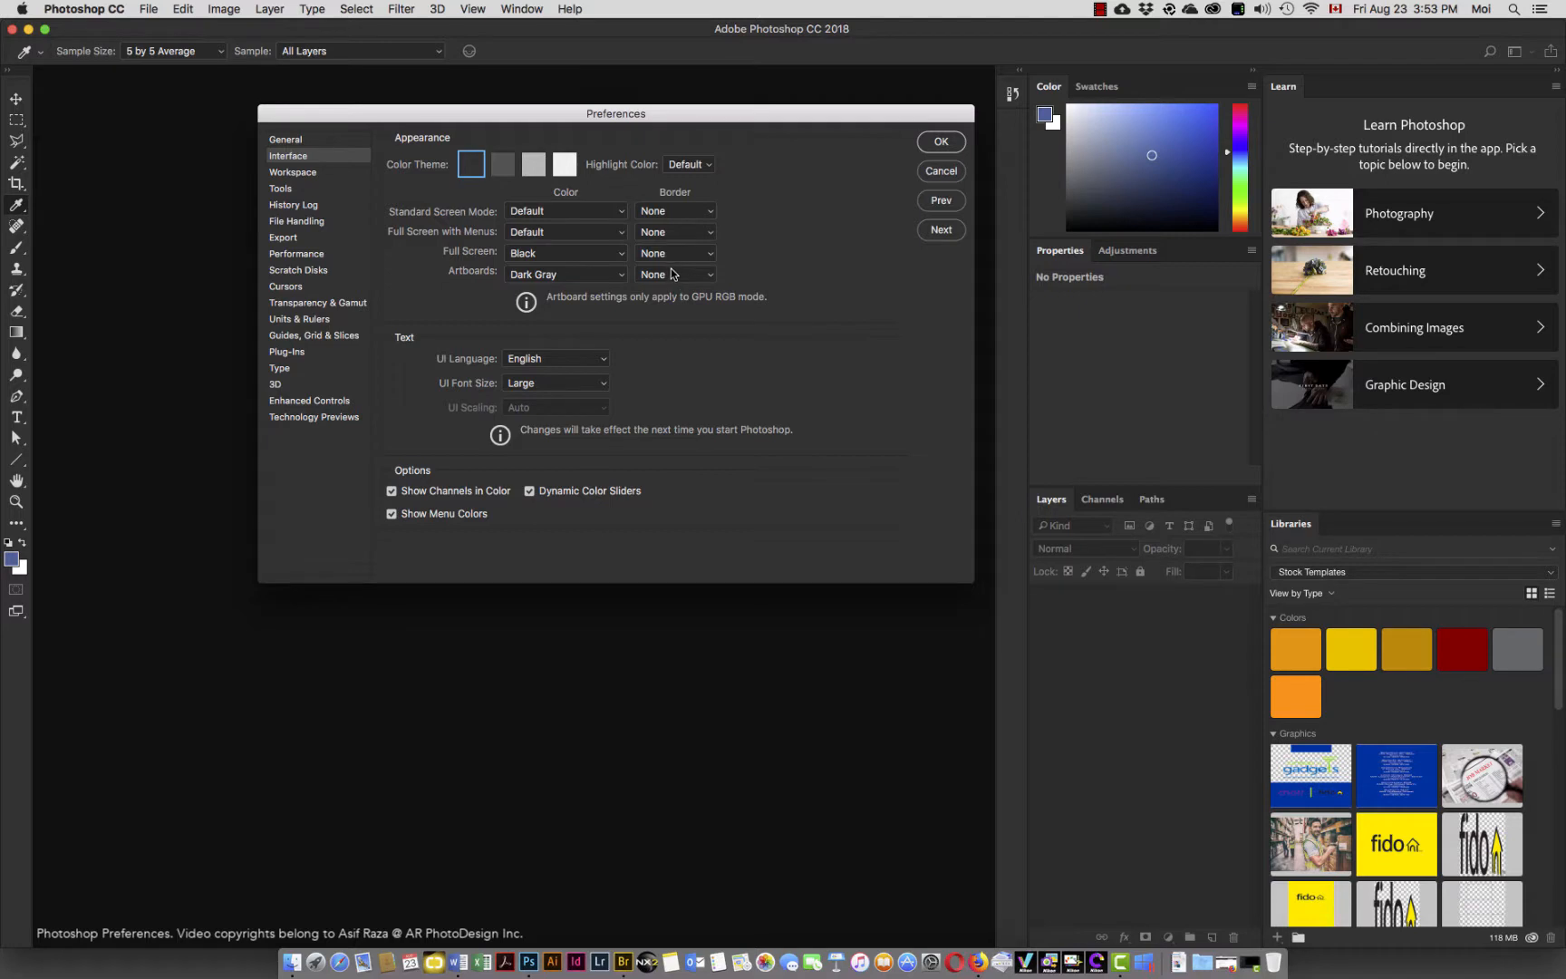
Check the available UI languages and set the UI font size to Medium in the Interface preferences.
left_click(604, 364)
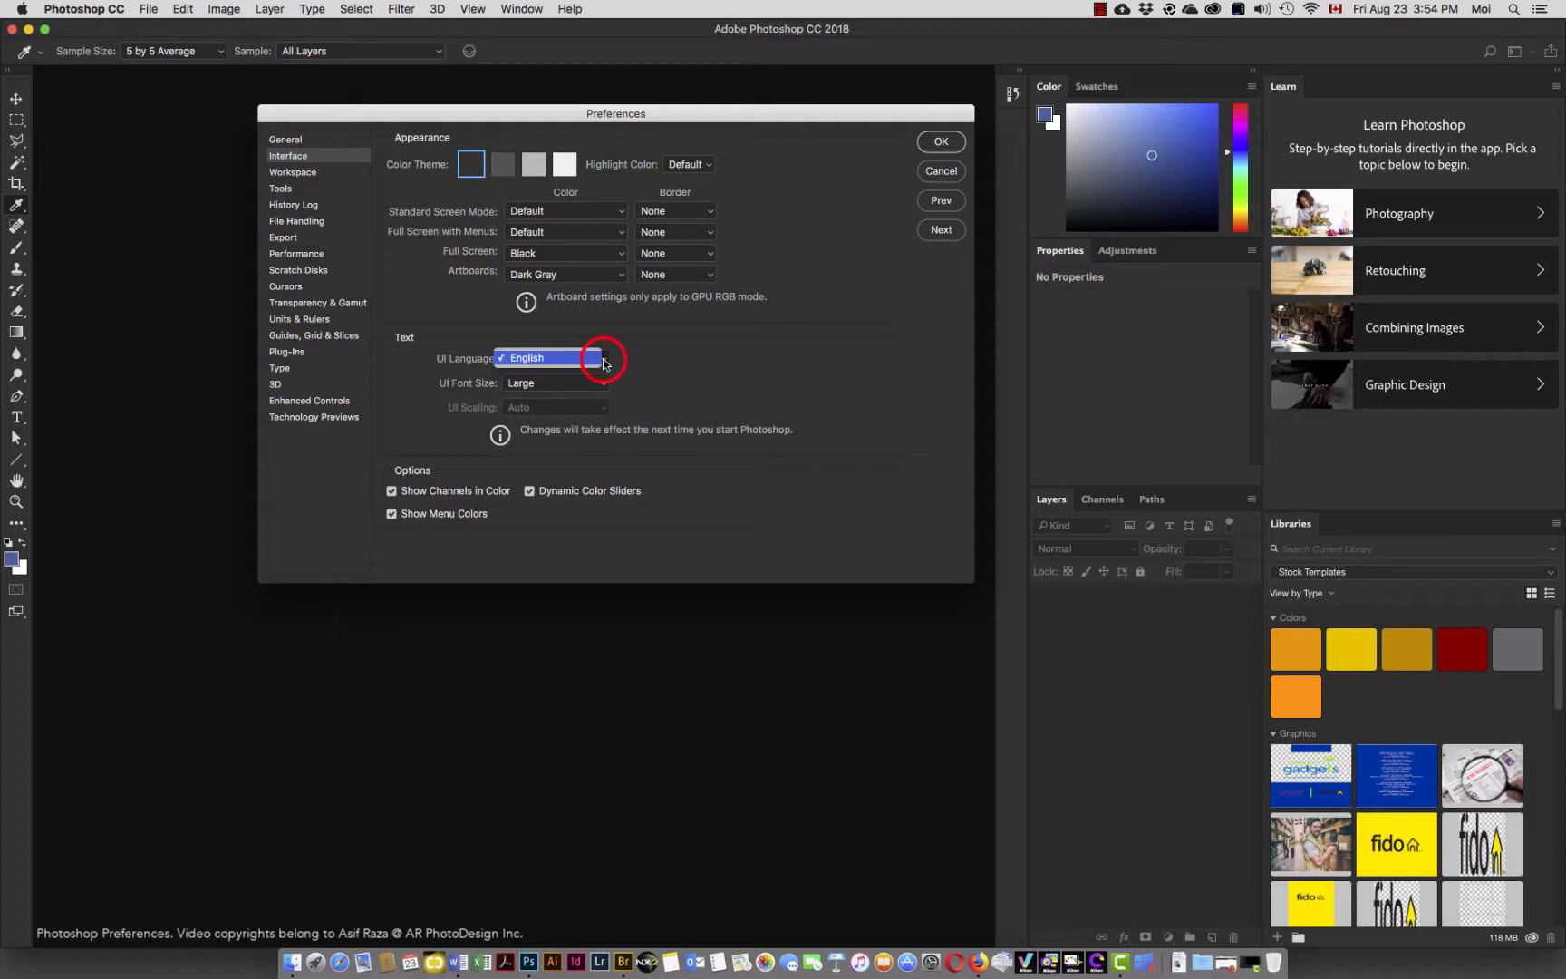
left_click(665, 363)
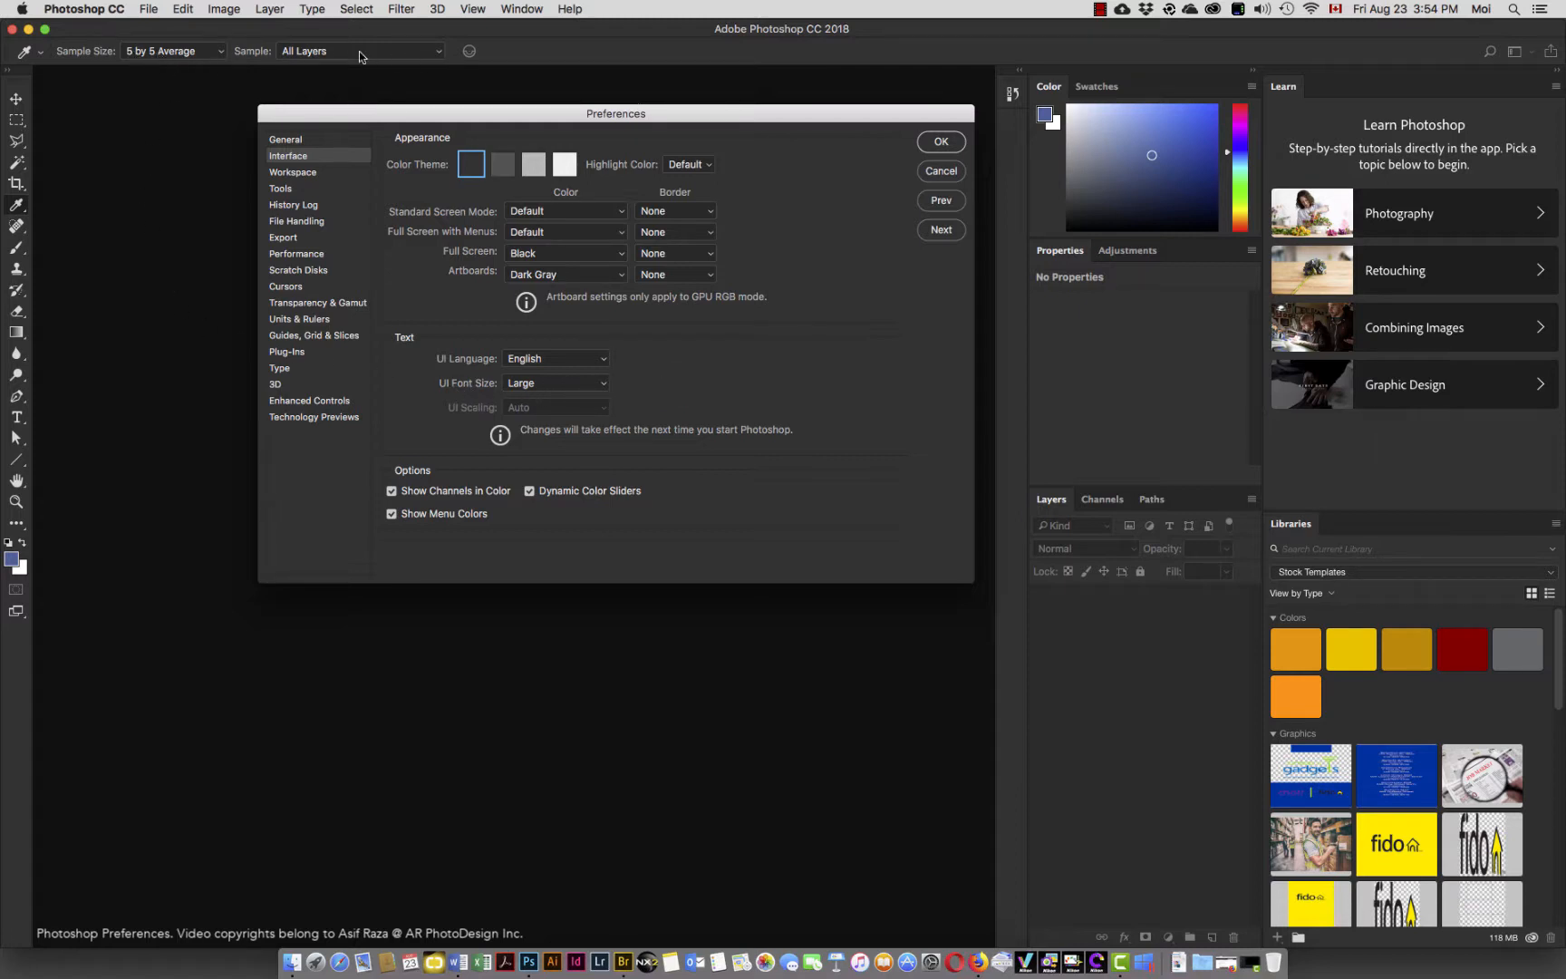
left_click(602, 383)
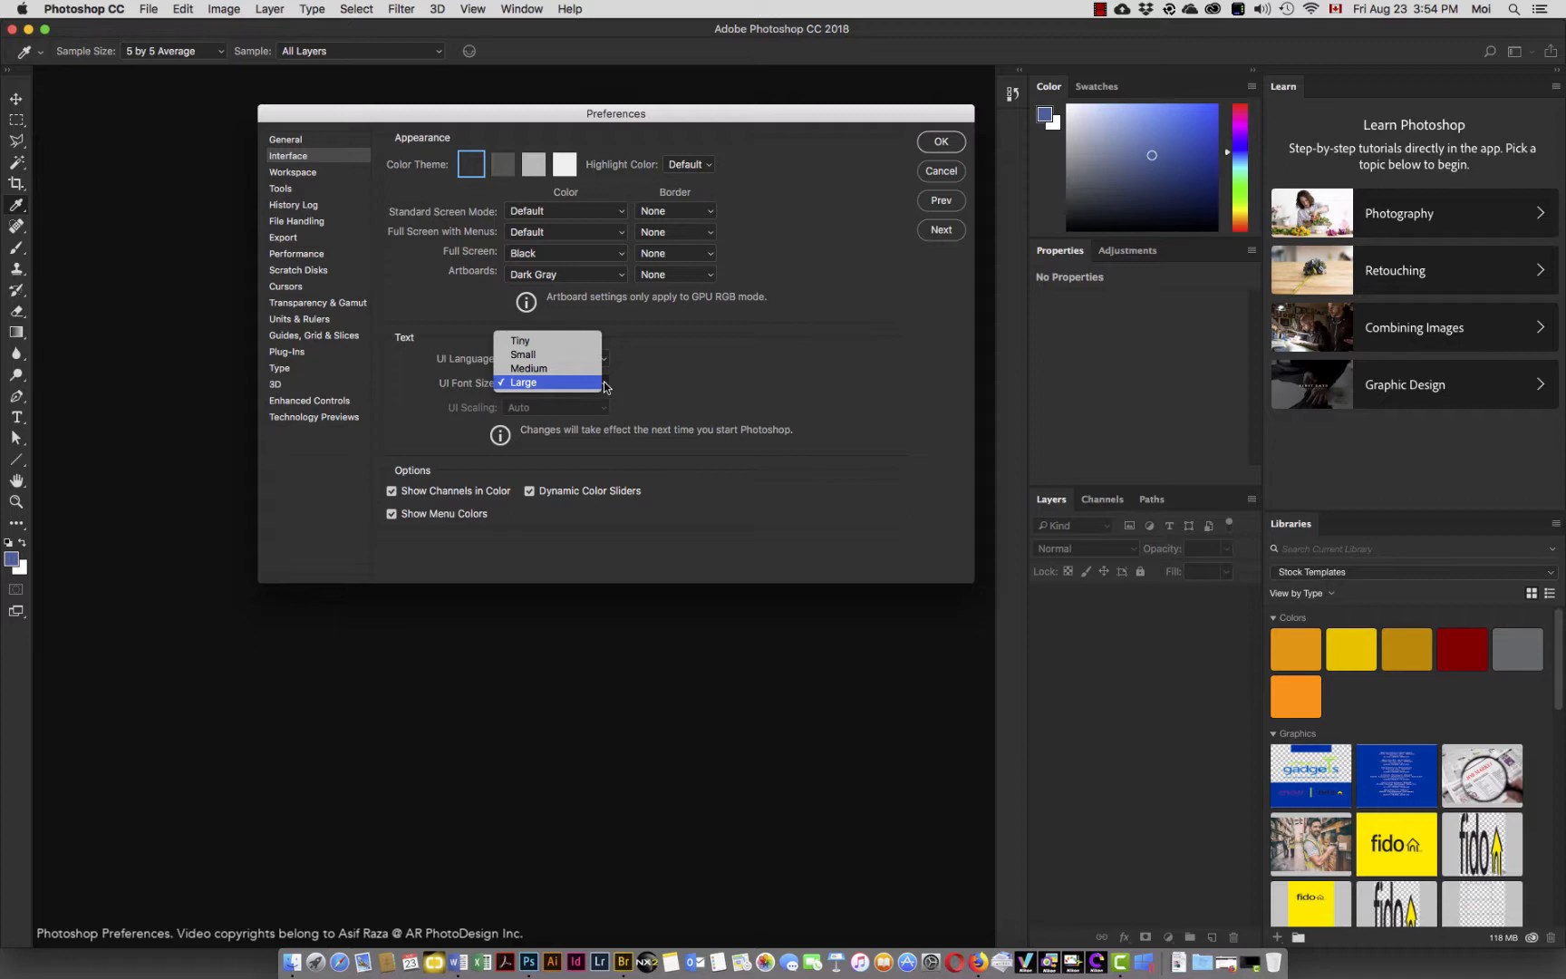
left_click(540, 369)
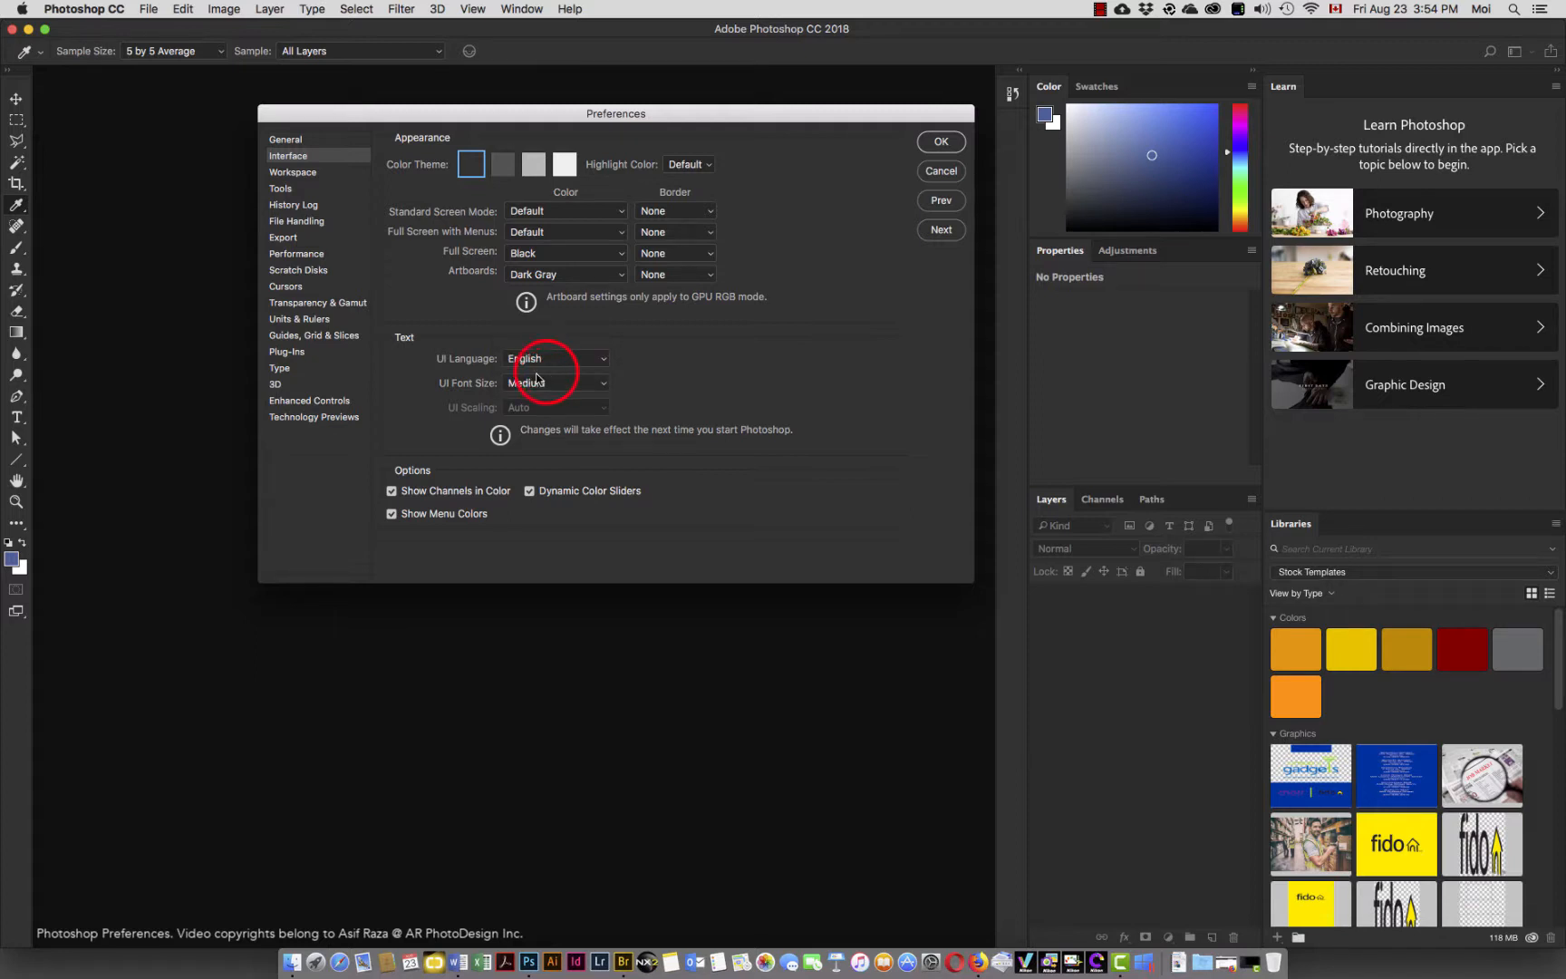
left_click(603, 384)
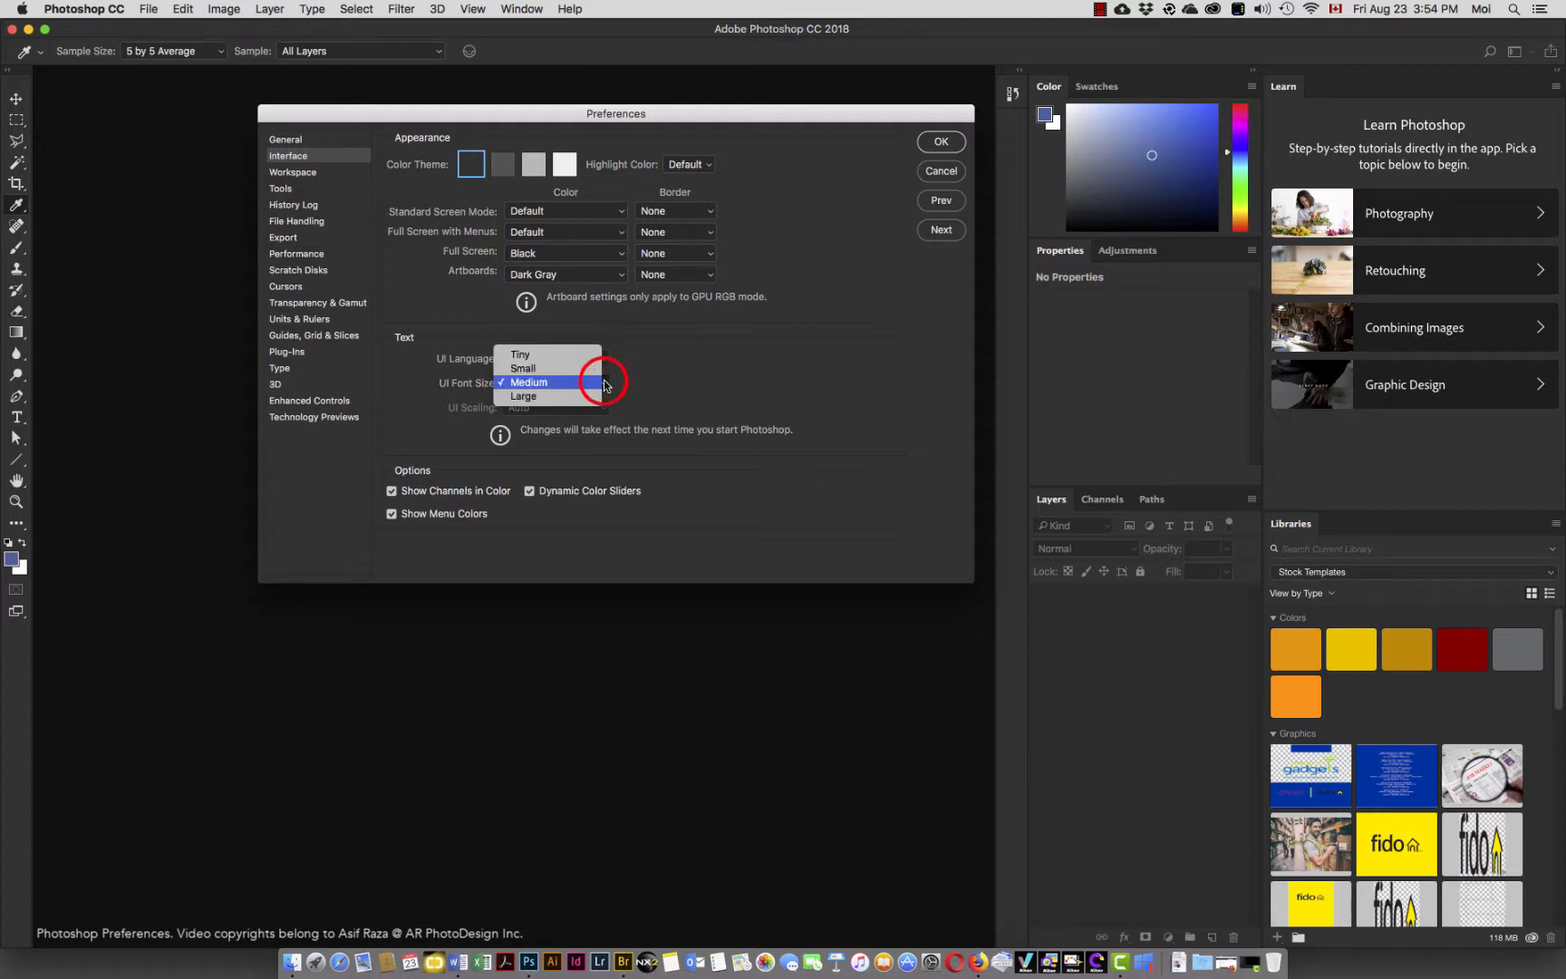
left_click(603, 383)
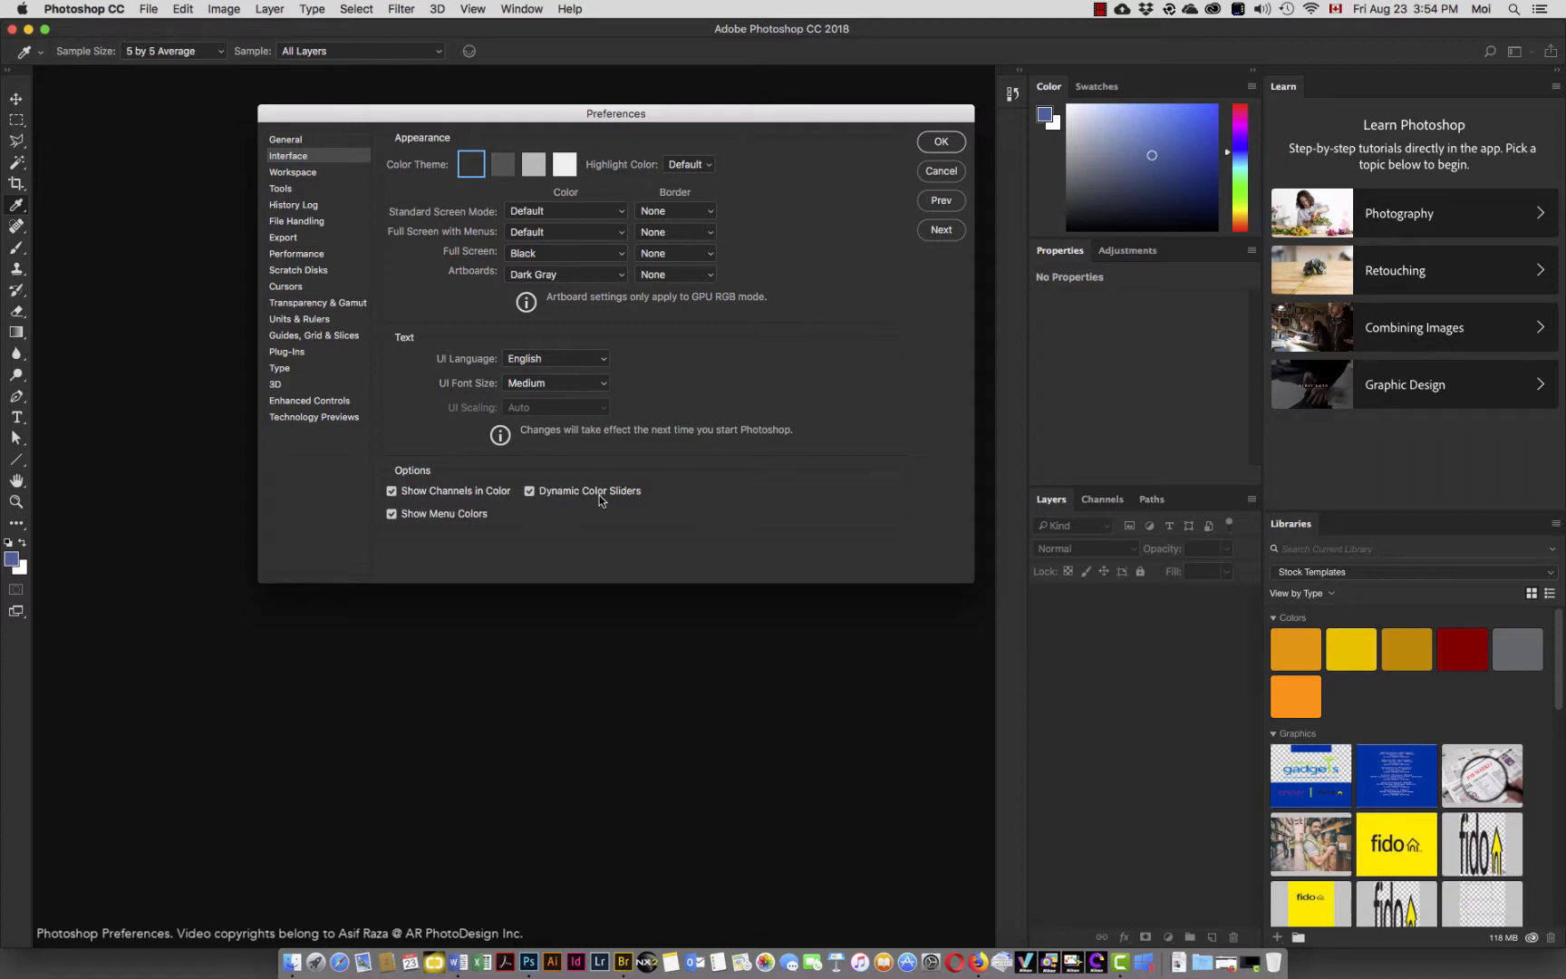
Turn off Show Channels in Color, Show Menu Colors and Dynamic Color Sliders in the Interface preferences.
left_click(392, 491)
left_click(391, 514)
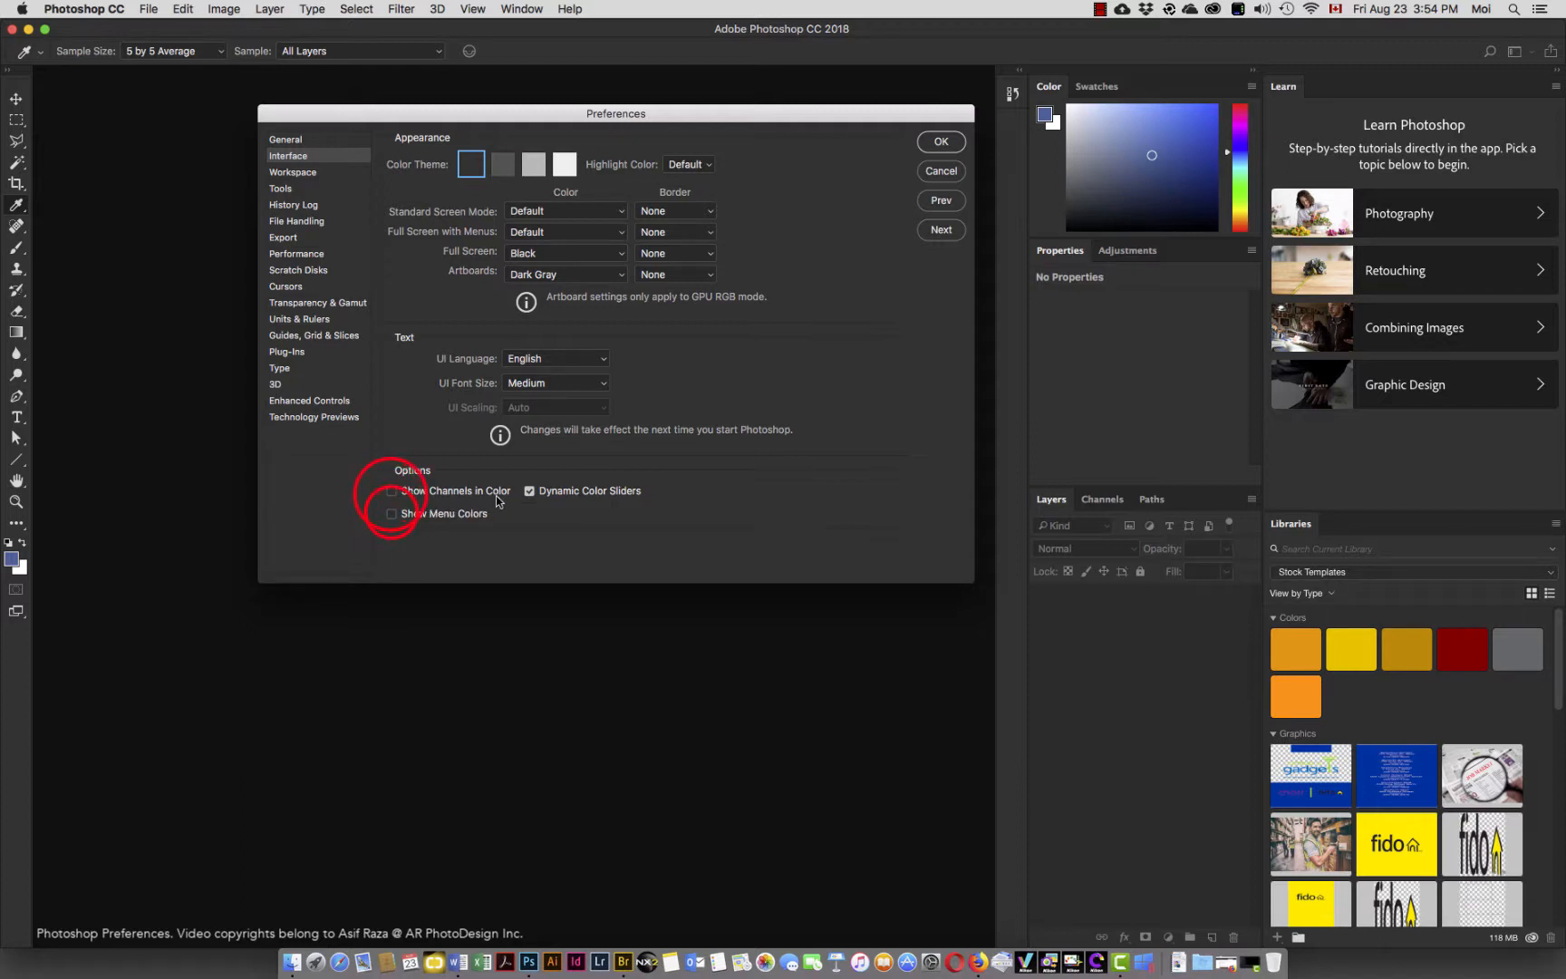
left_click(529, 490)
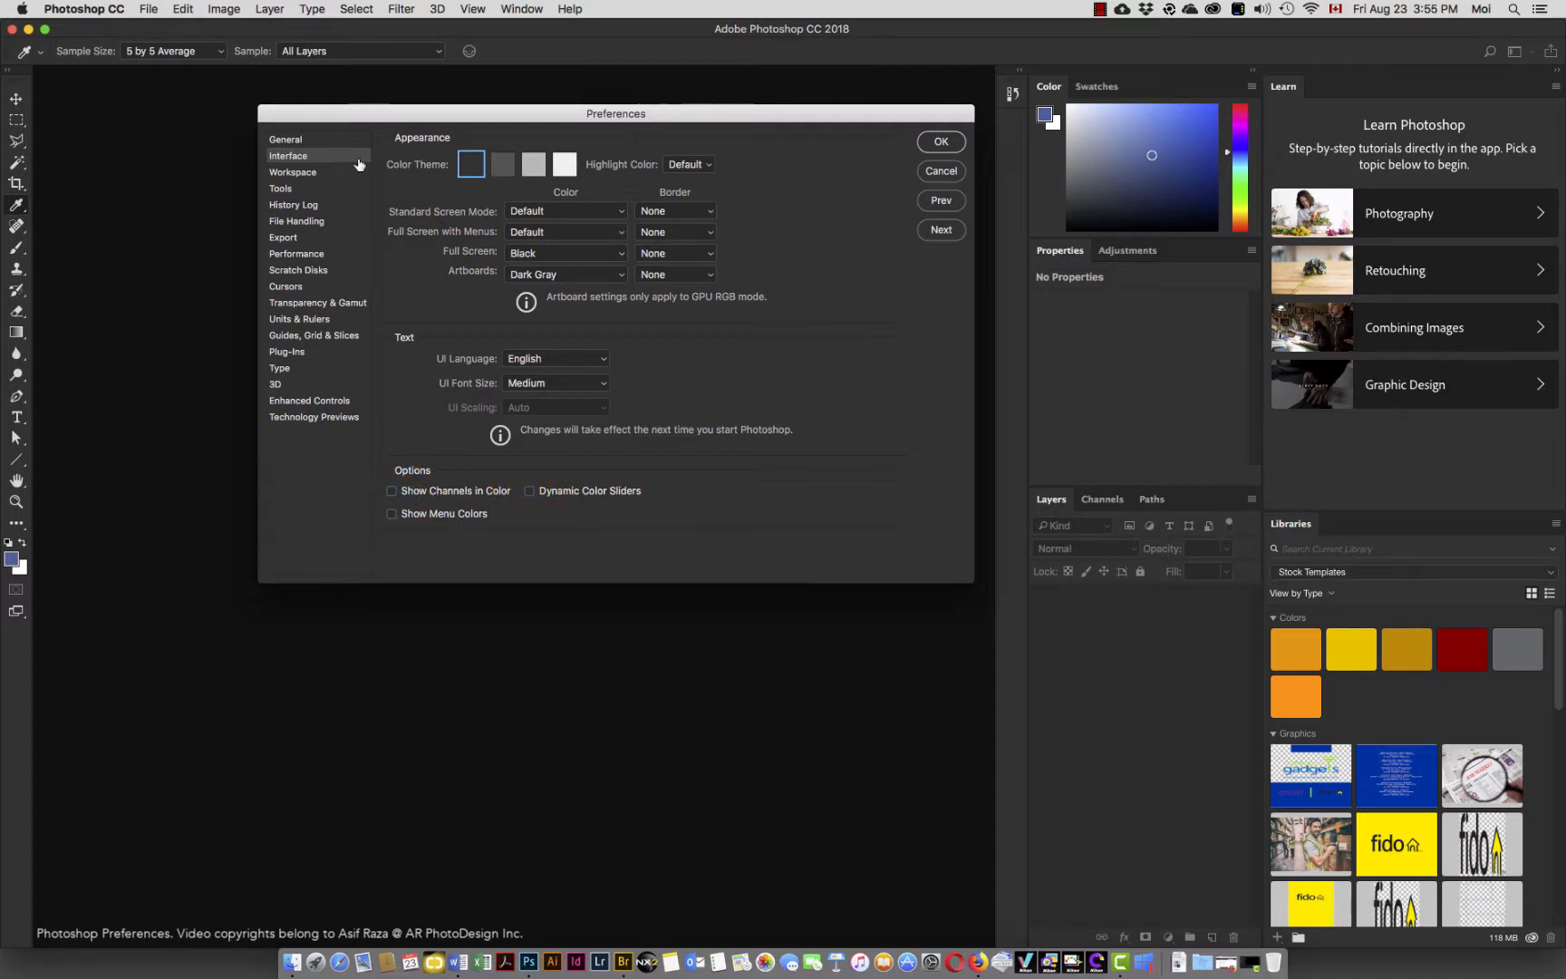
Examine the Workspace preferences for panel behaviour, document tabs, floating window docking and the narrow options bar.
left_click(277, 174)
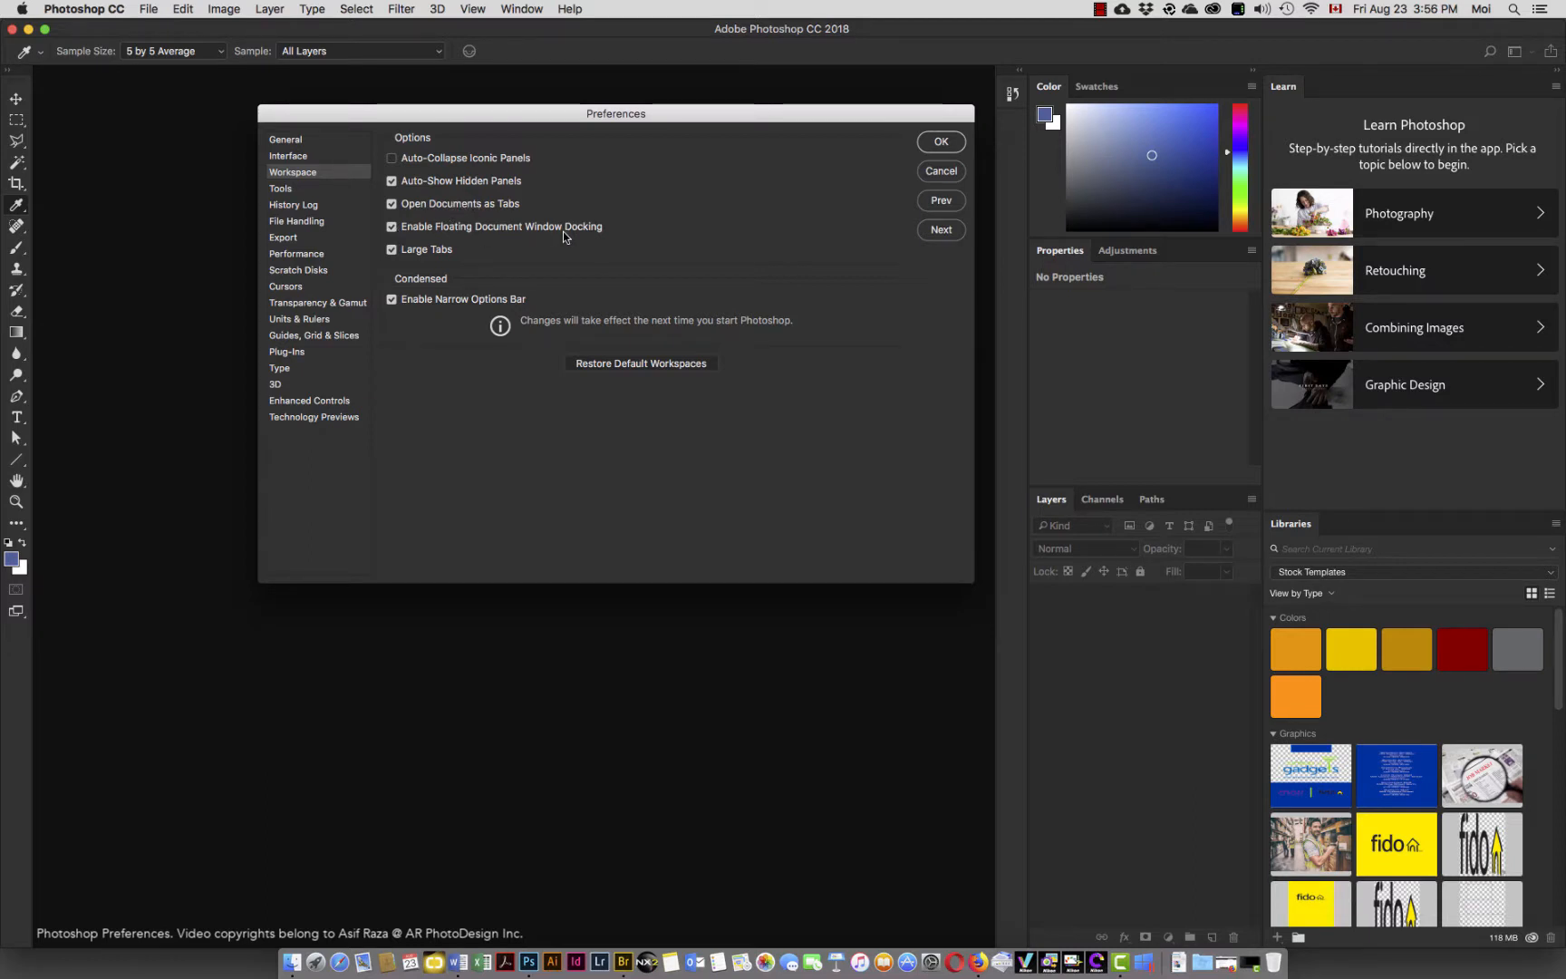
mouse_move(563, 237)
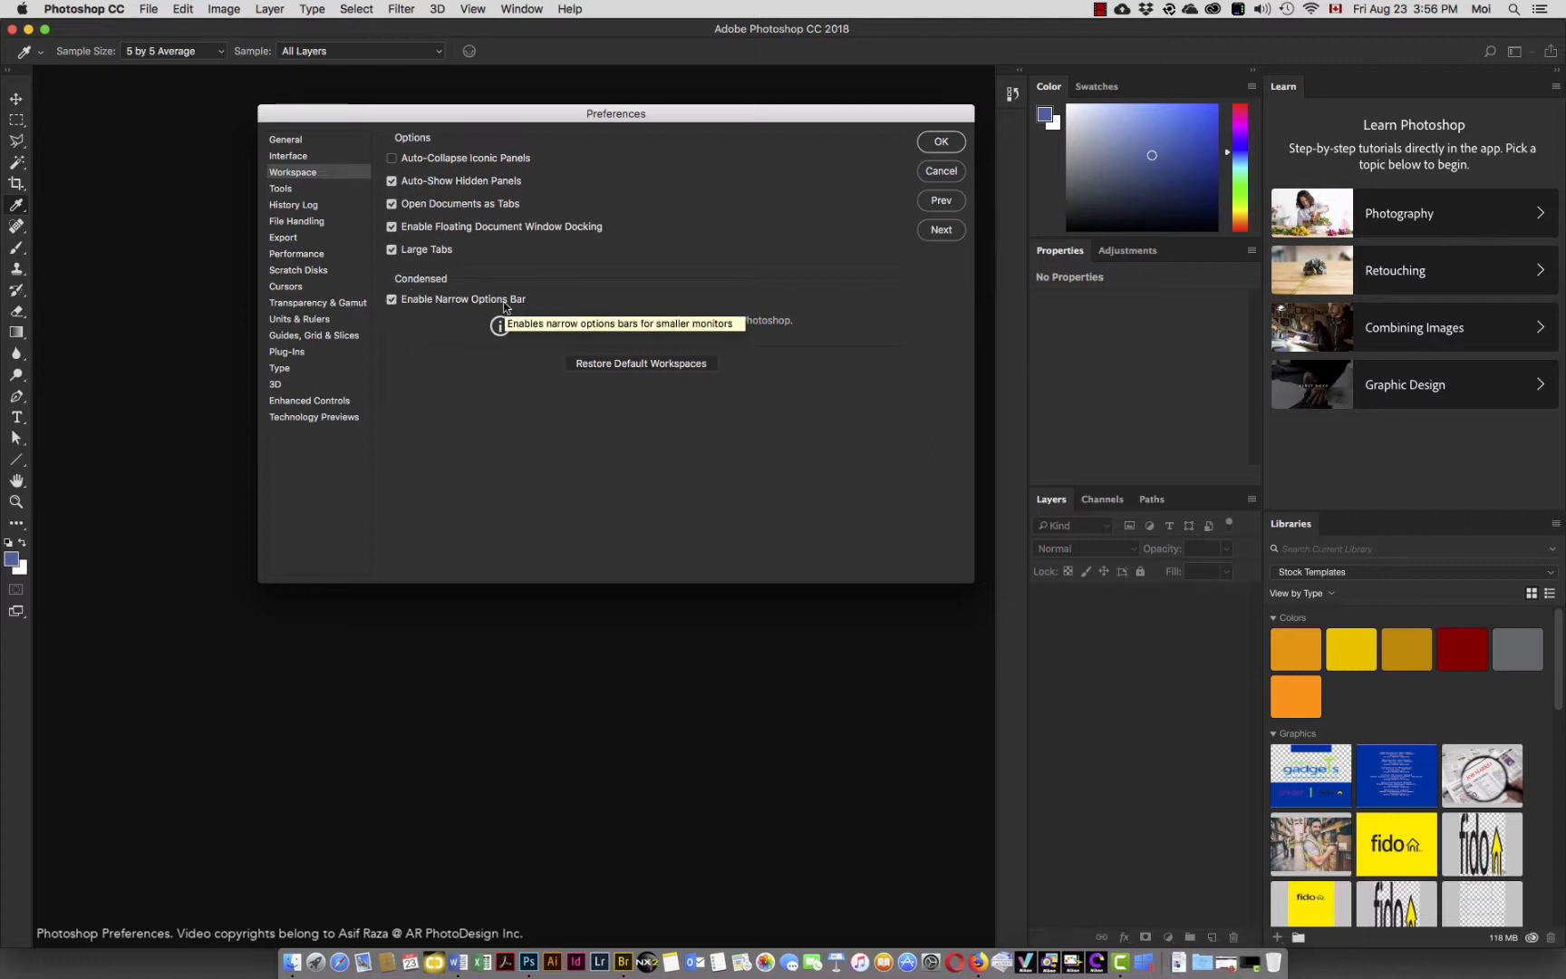
Try Use Rich Tooltips in the Tools preferences, and turn off Show Tooltips and Enable Gestures.
left_click(281, 190)
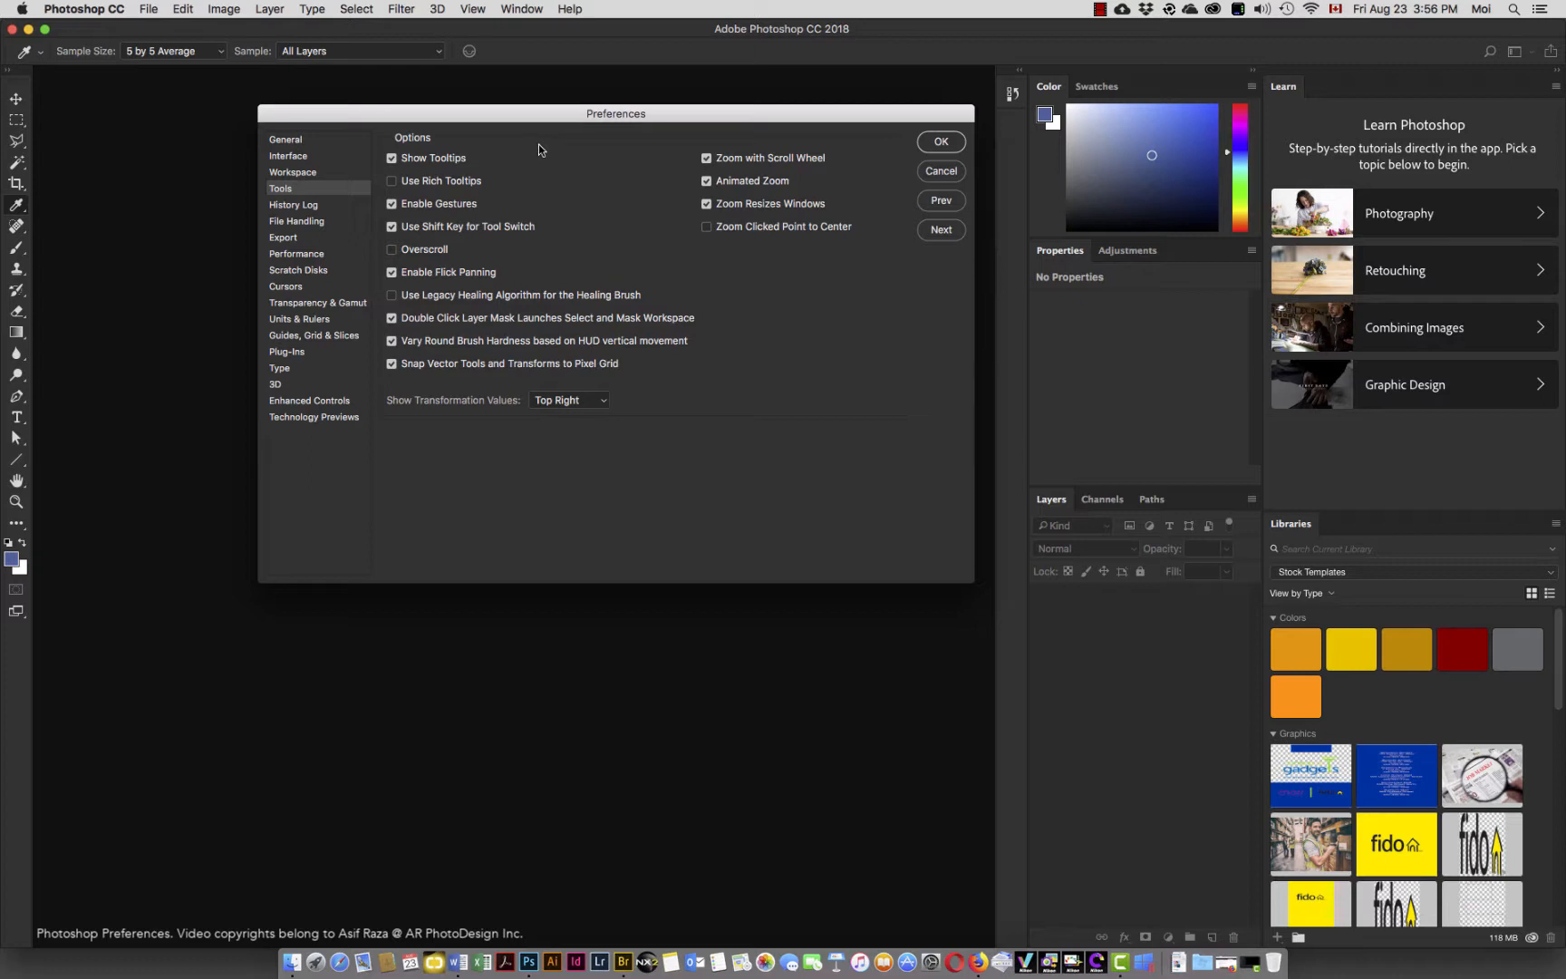
left_click(420, 162)
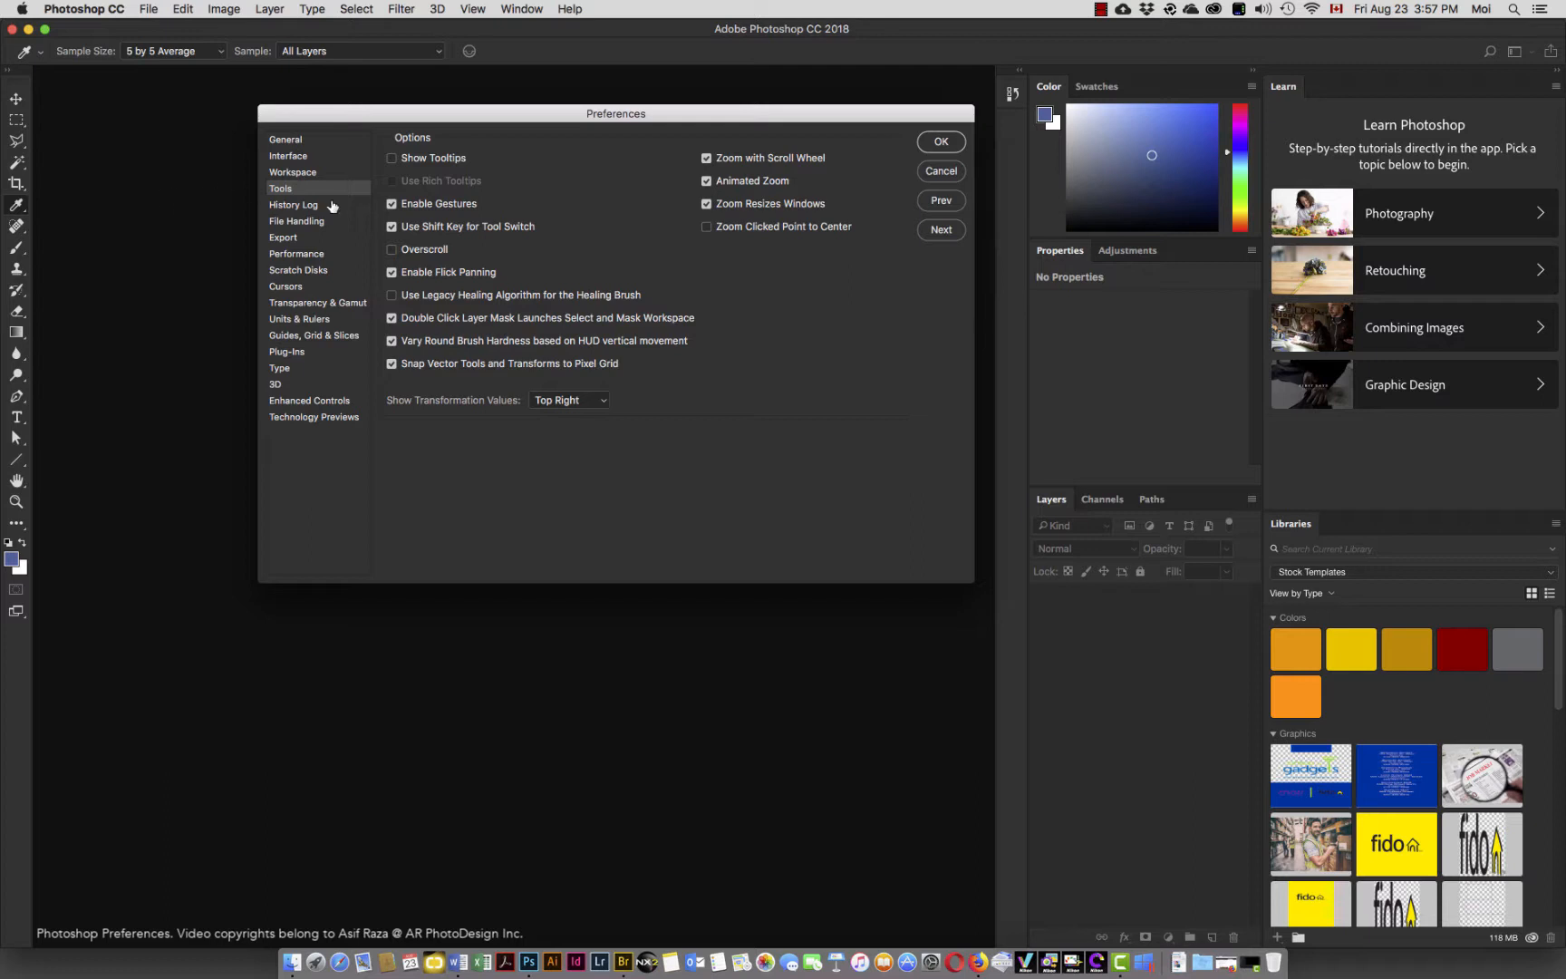
left_click(392, 158)
left_click(391, 180)
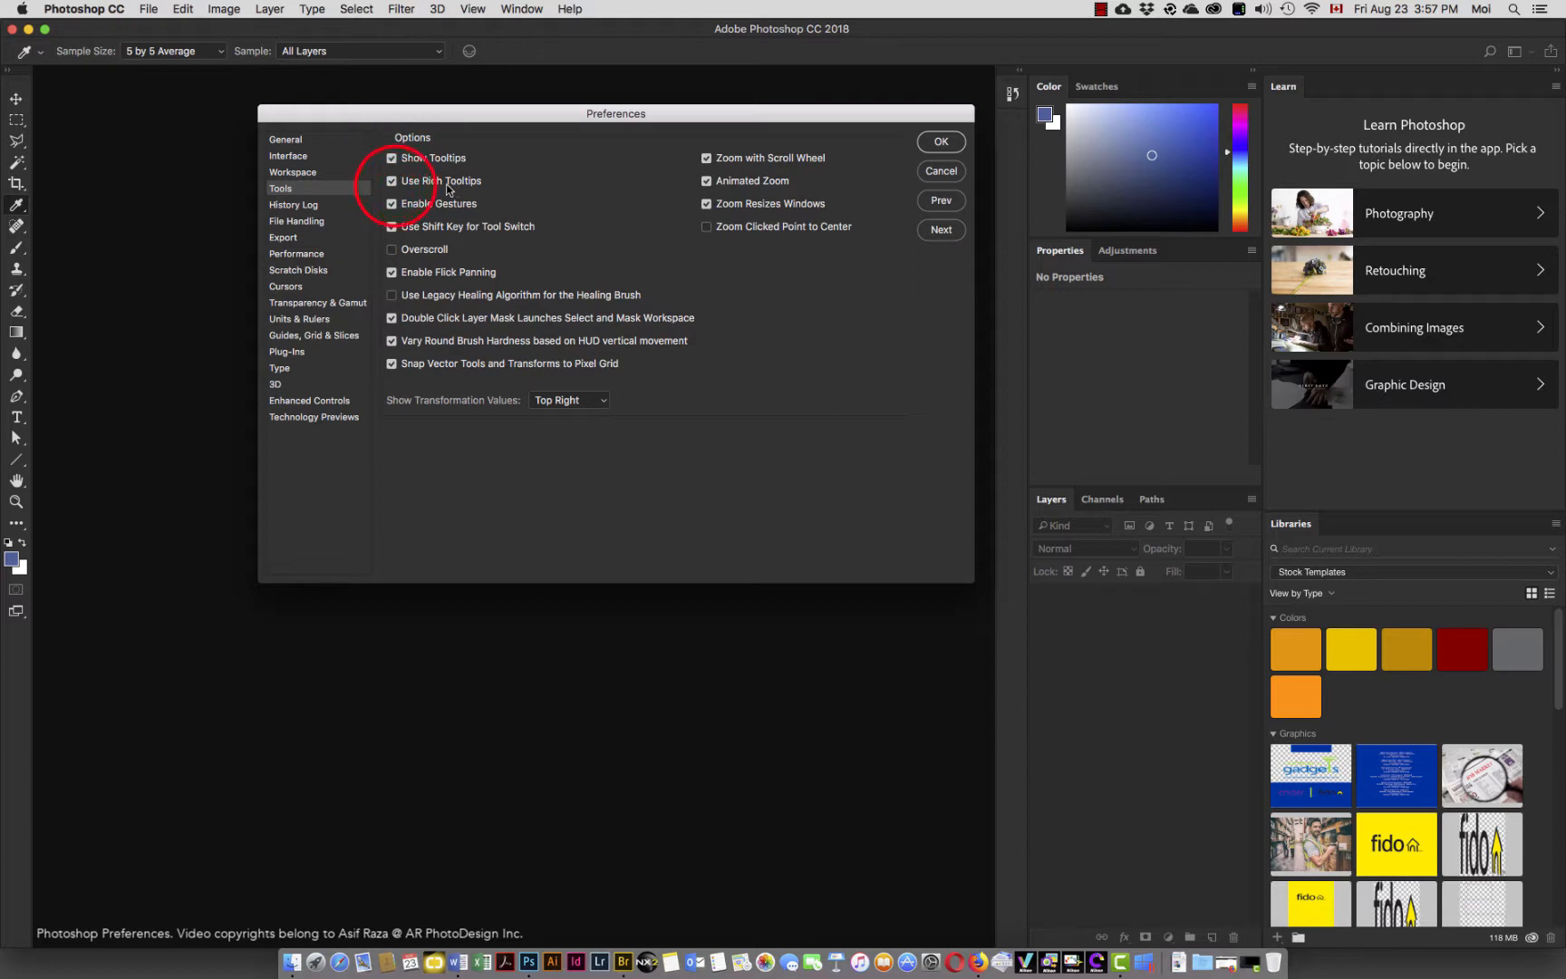
left_click(391, 158)
left_click(392, 204)
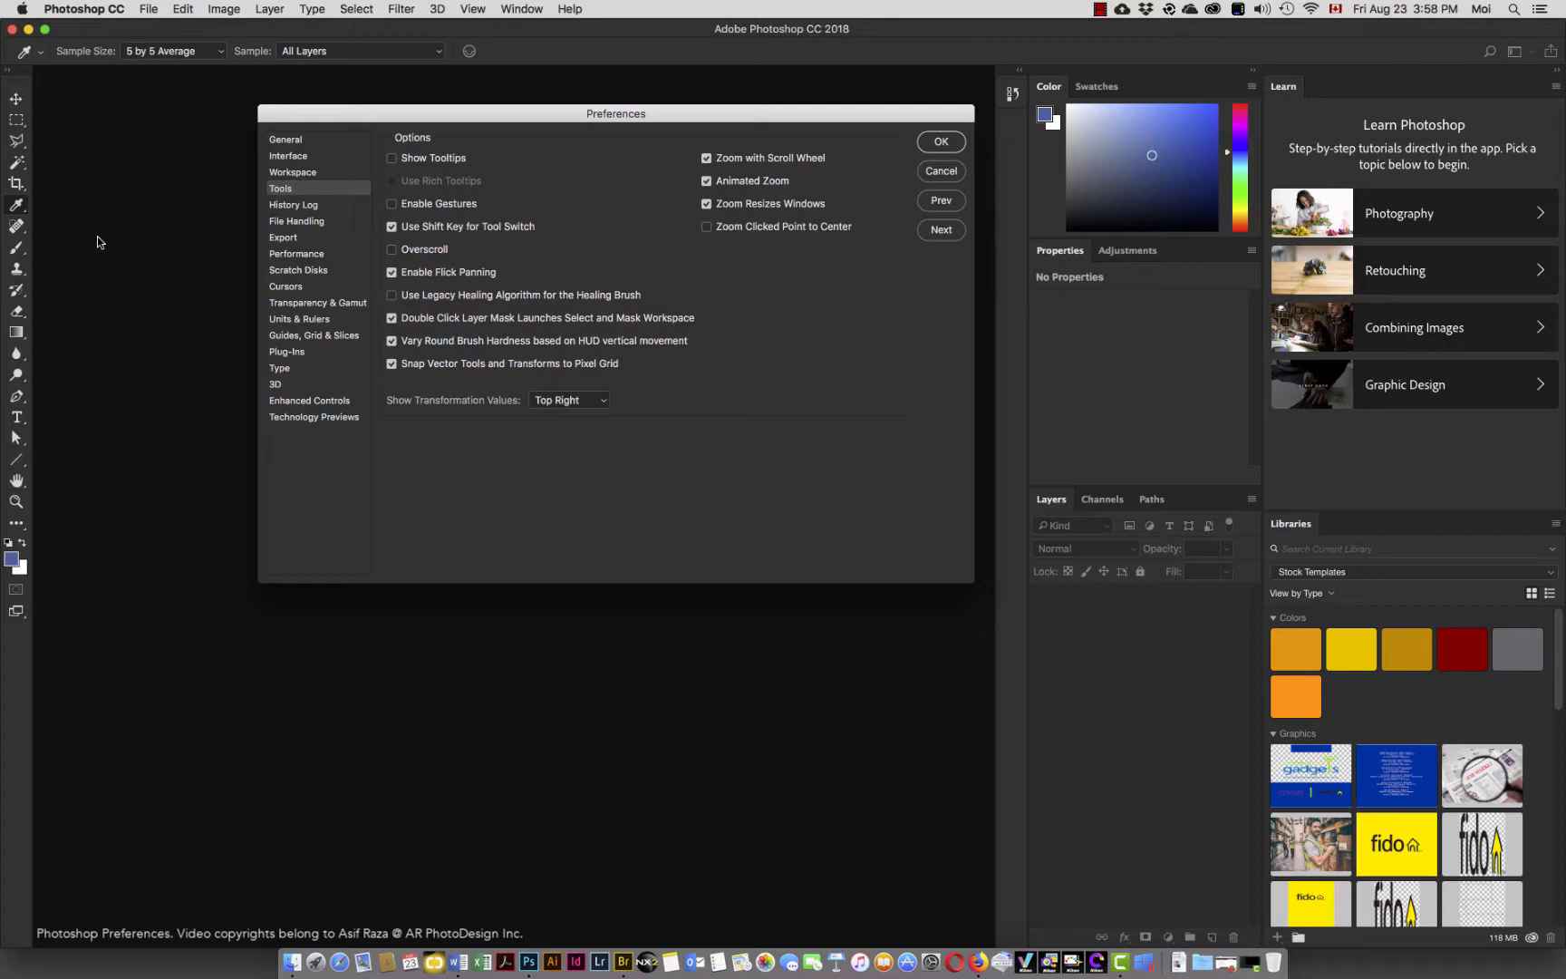
Turn off Flick Panning, HUD-based round brush hardness, snapping to pixel grid, Animated Zoom and Zoom Resizes Windows in the Tools preferences.
left_click(392, 272)
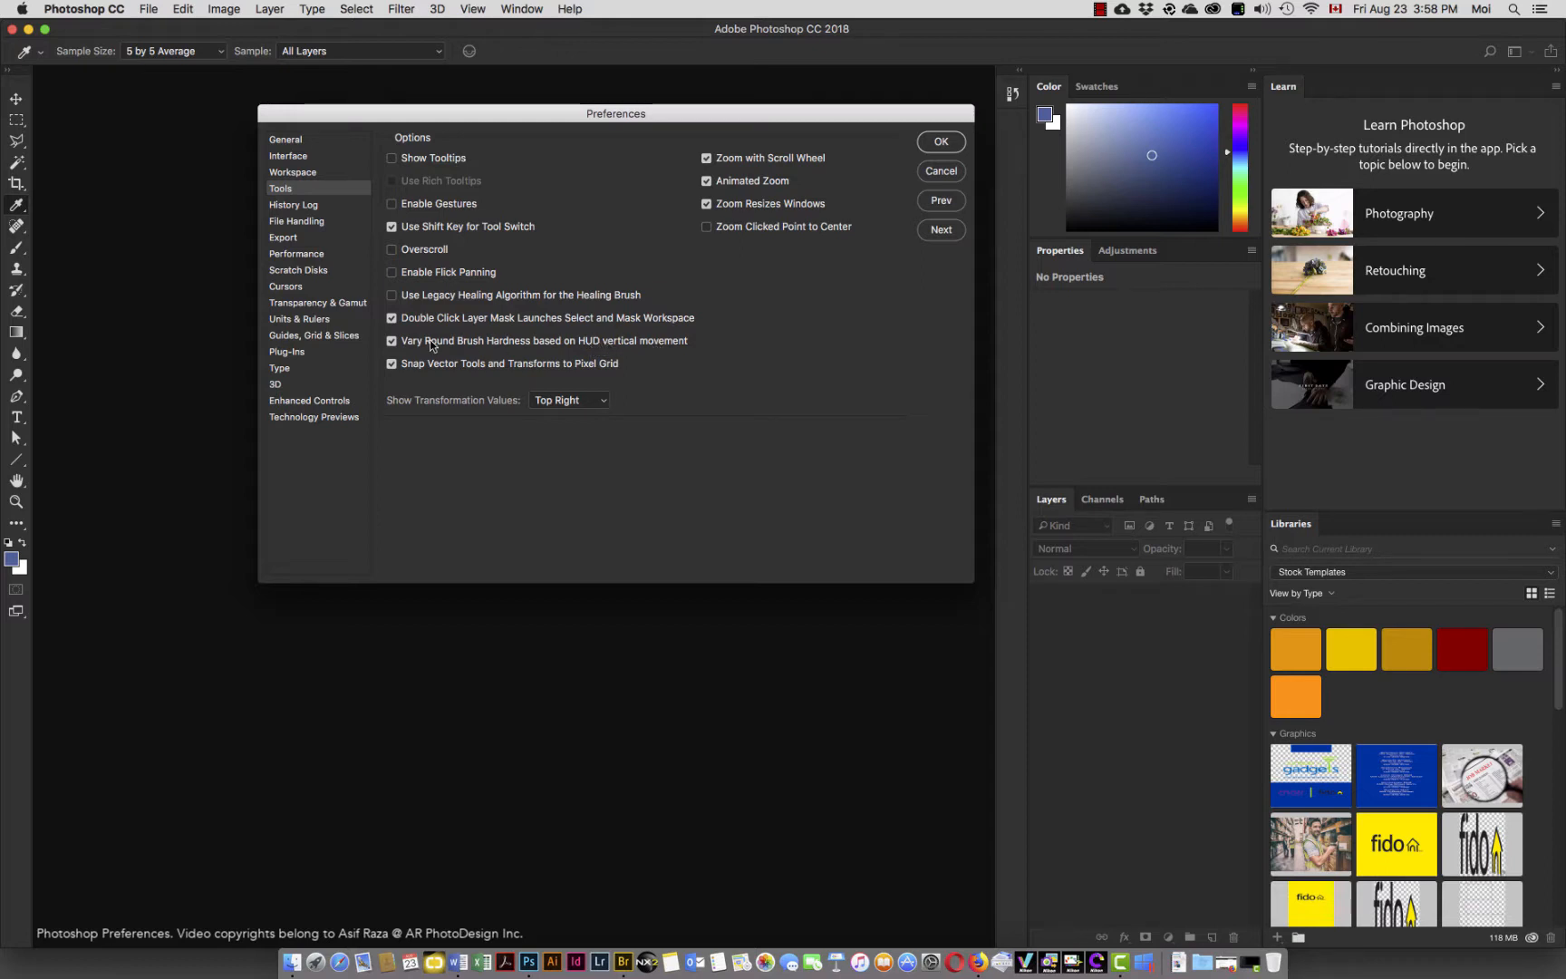
left_click(391, 340)
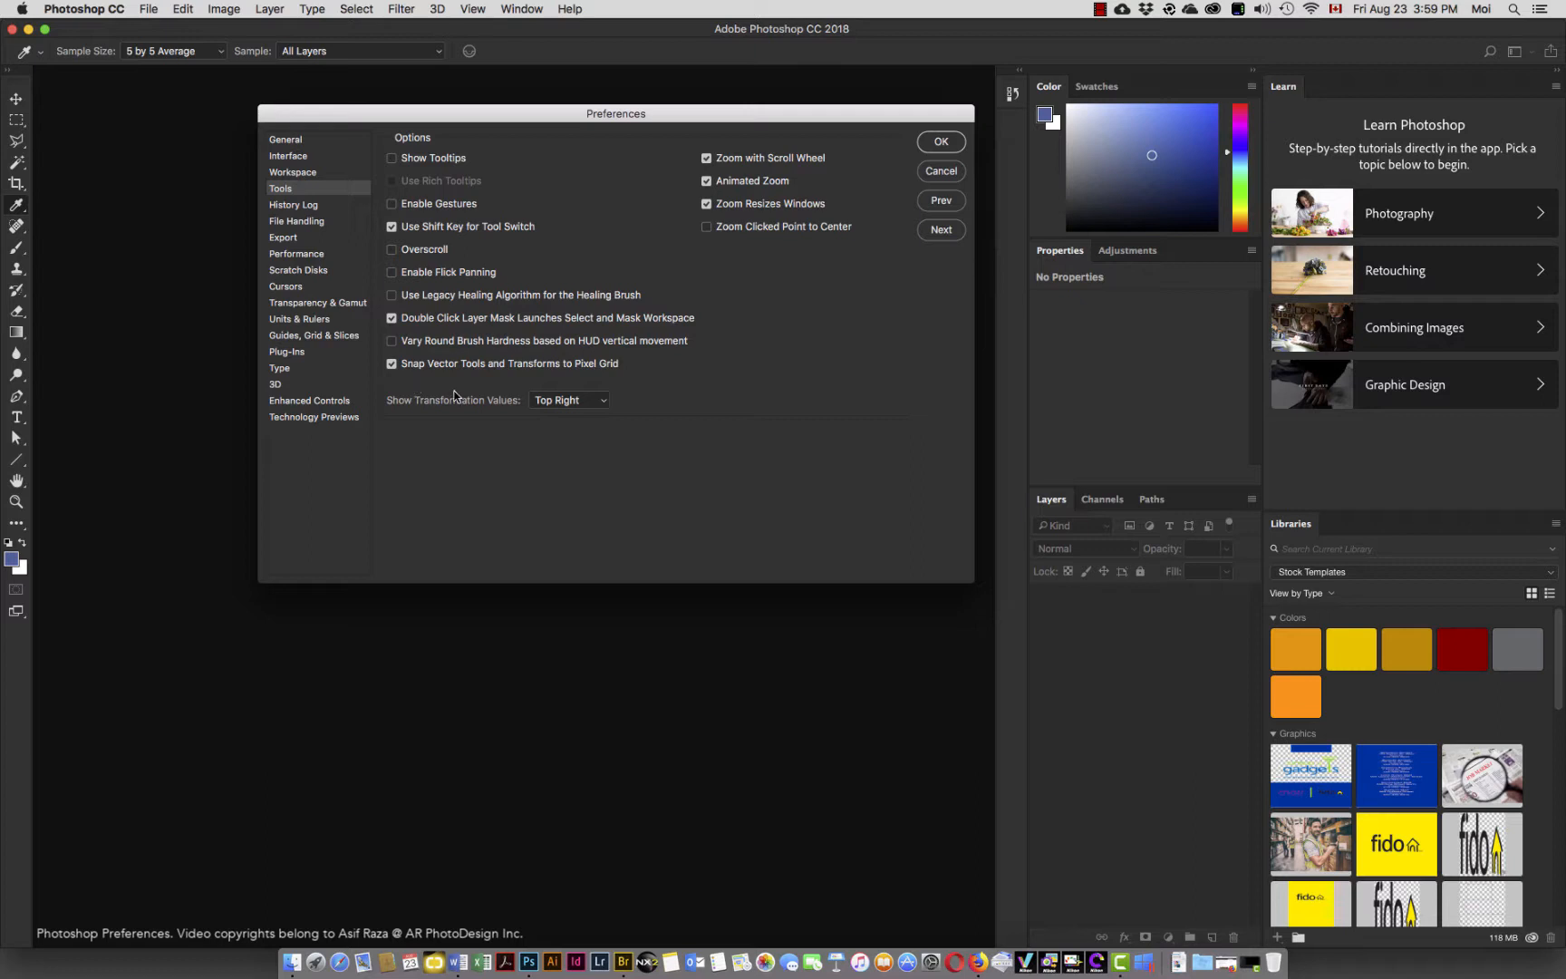
left_click(391, 365)
left_click(706, 180)
left_click(707, 205)
Turn on History Log in its preferences and check the Edit Log Items options, keeping Sessions Only.
left_click(301, 207)
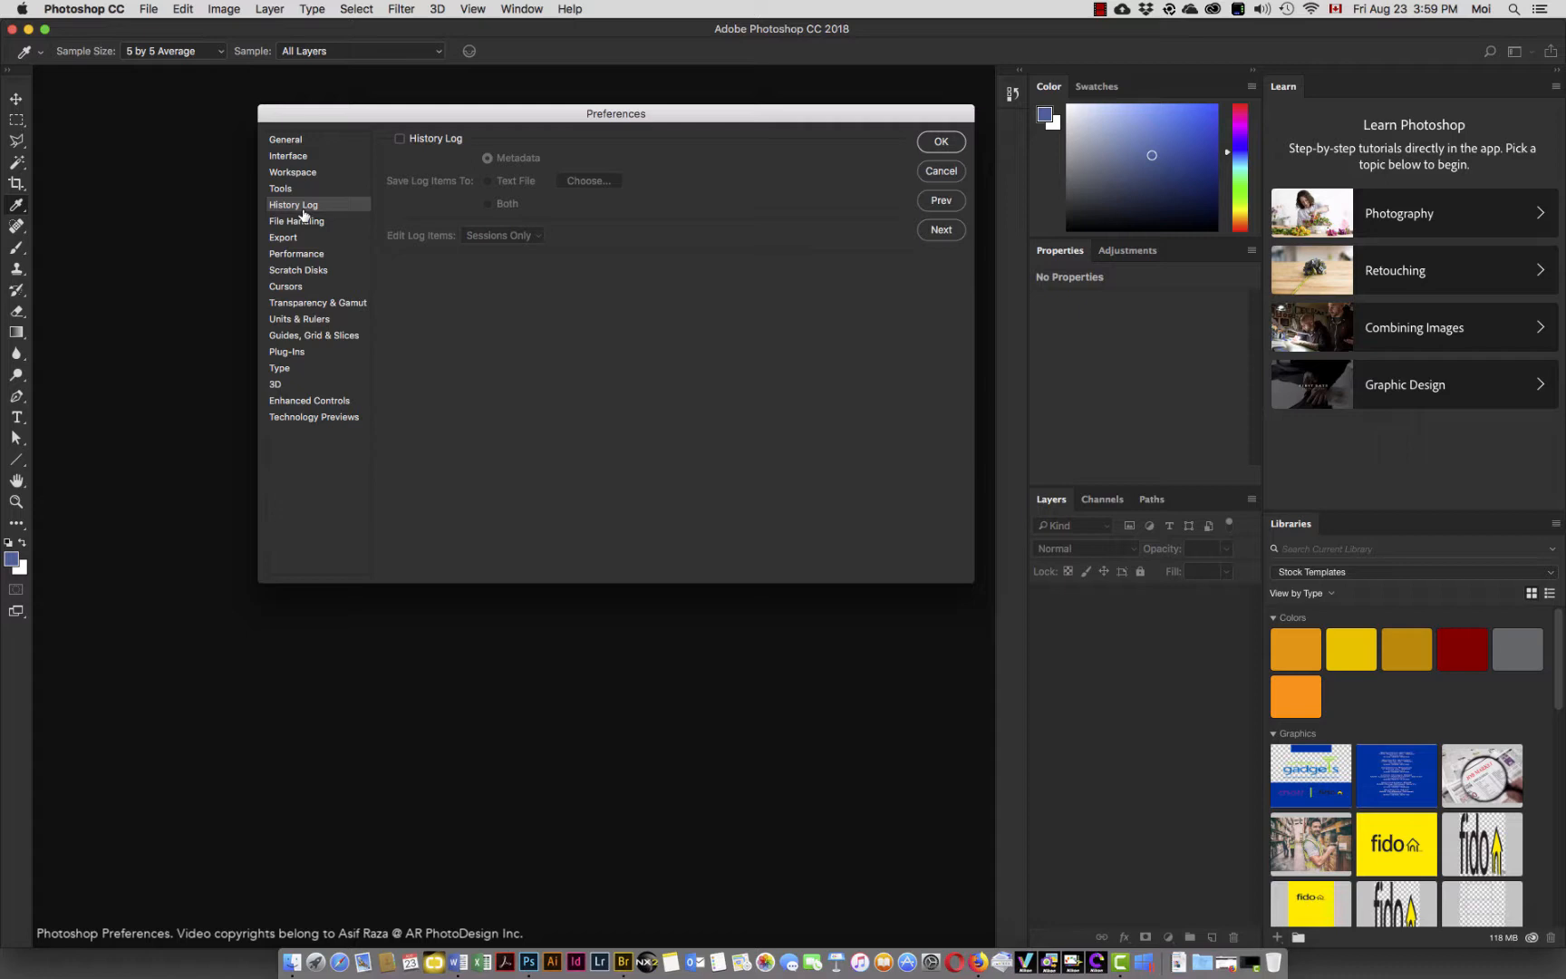
left_click(399, 138)
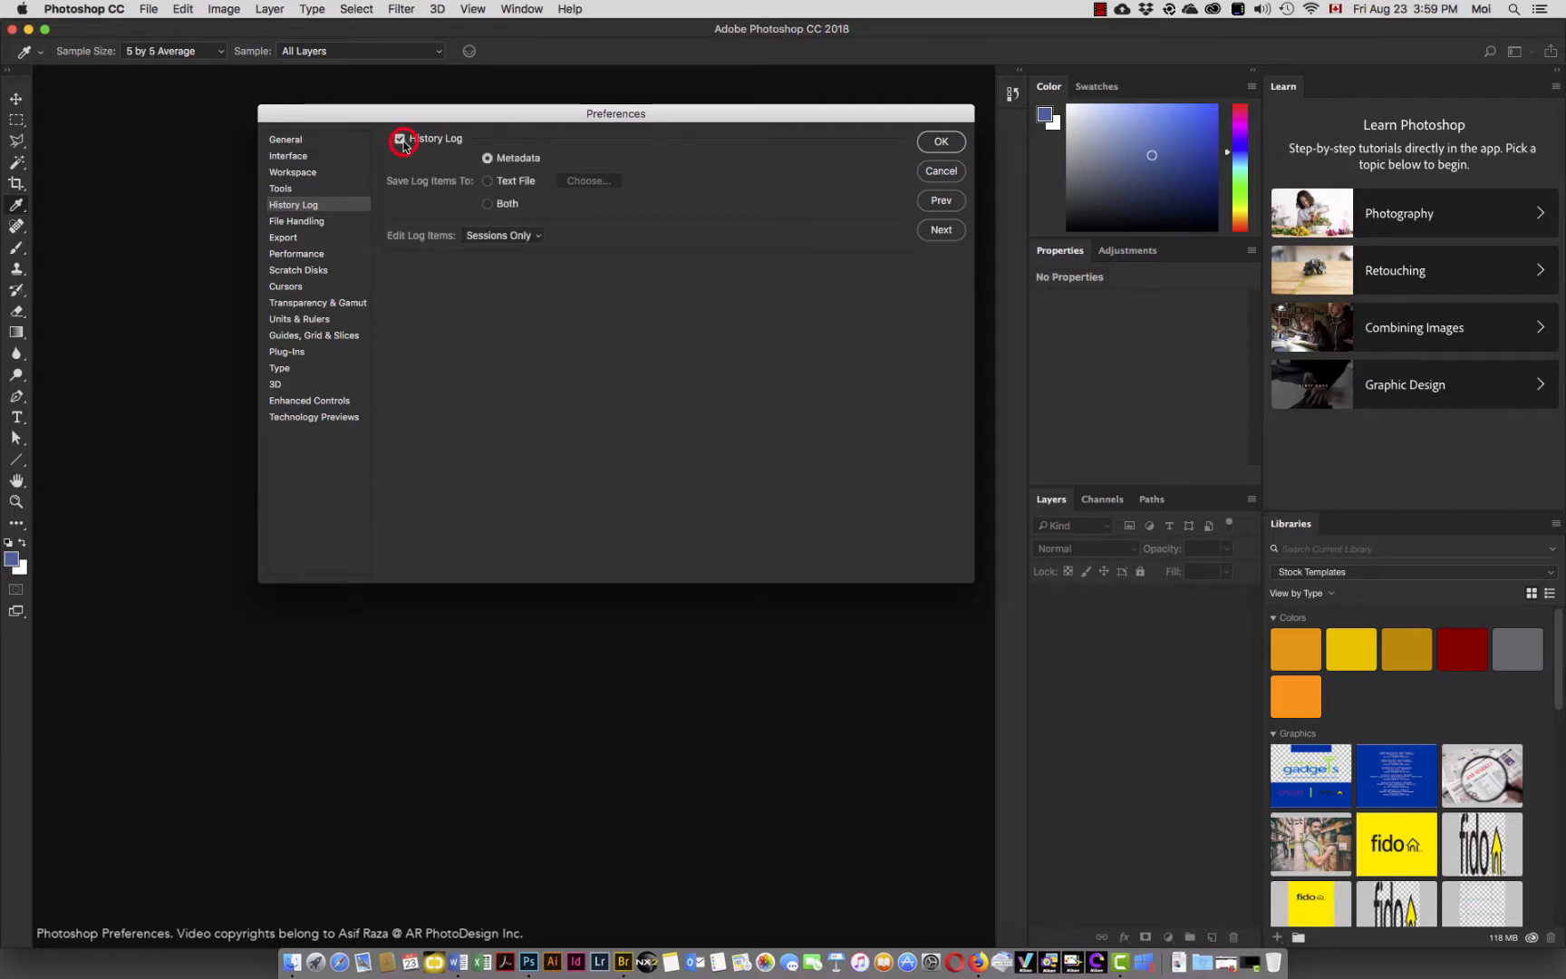
left_click(540, 238)
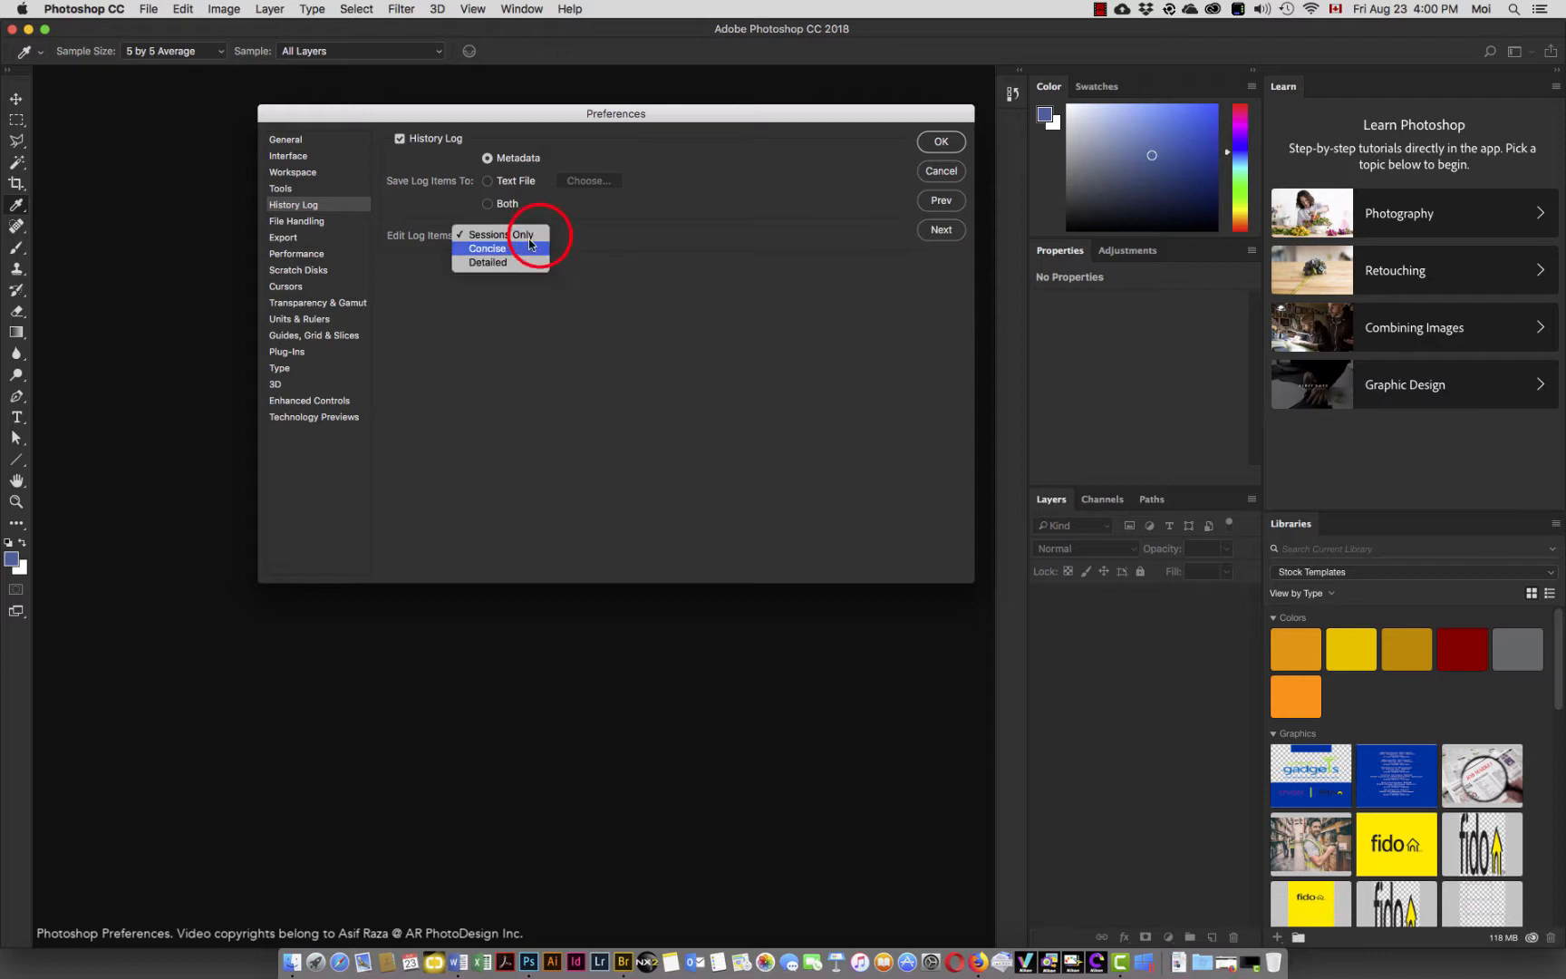
left_click(594, 239)
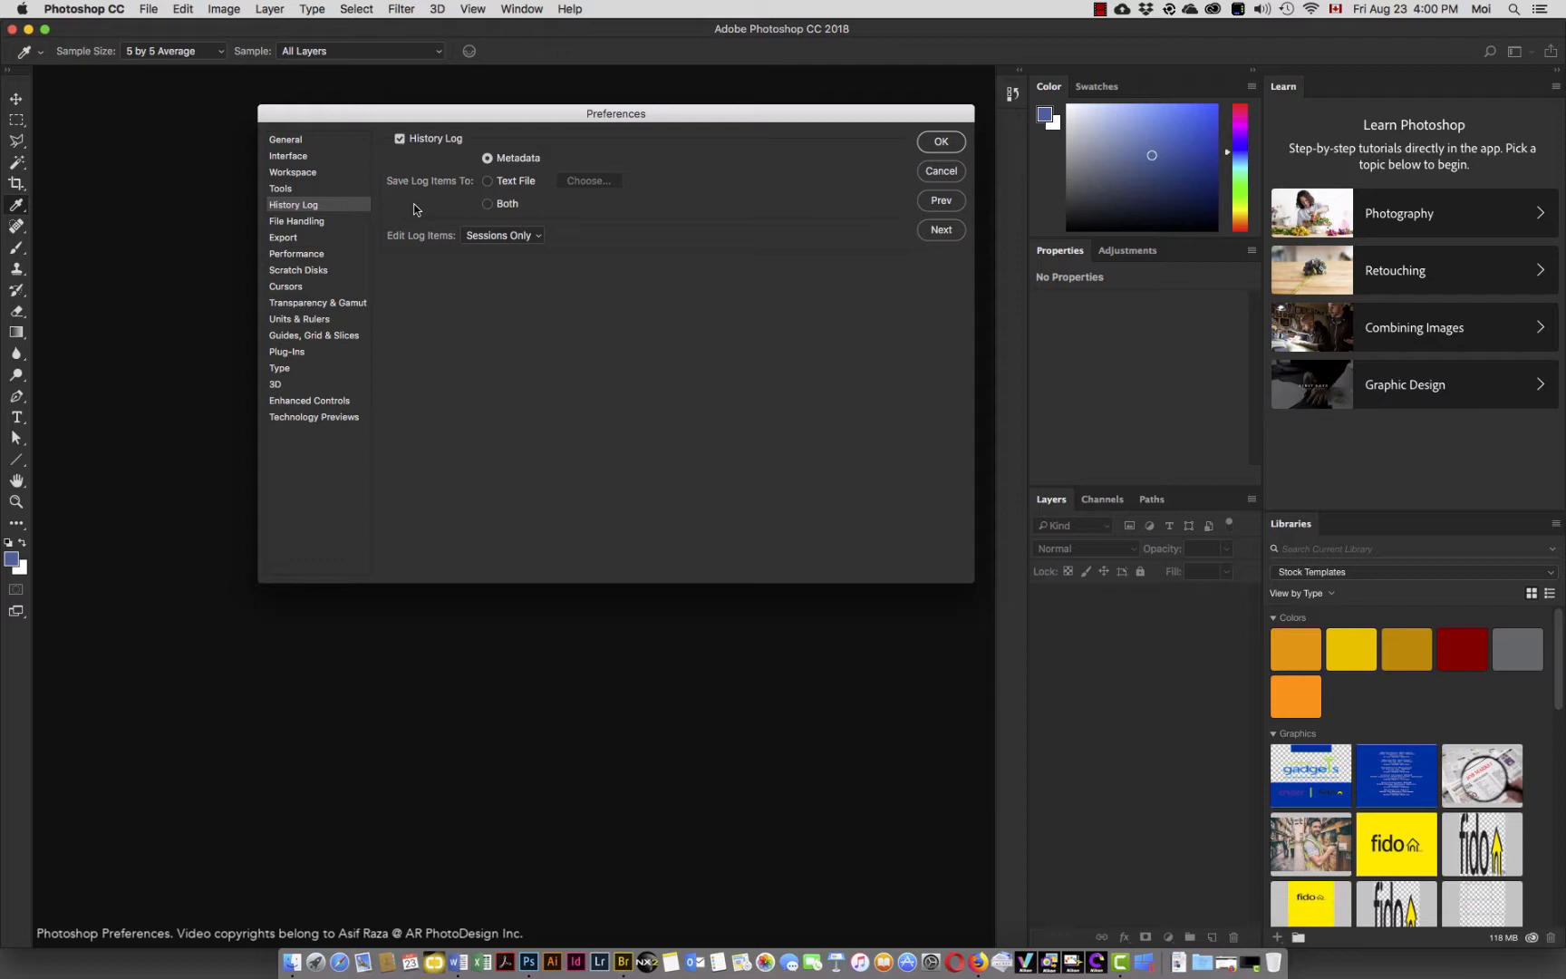
Check the Image Previews options in the File Handling preferences, keeping Never Save.
left_click(290, 223)
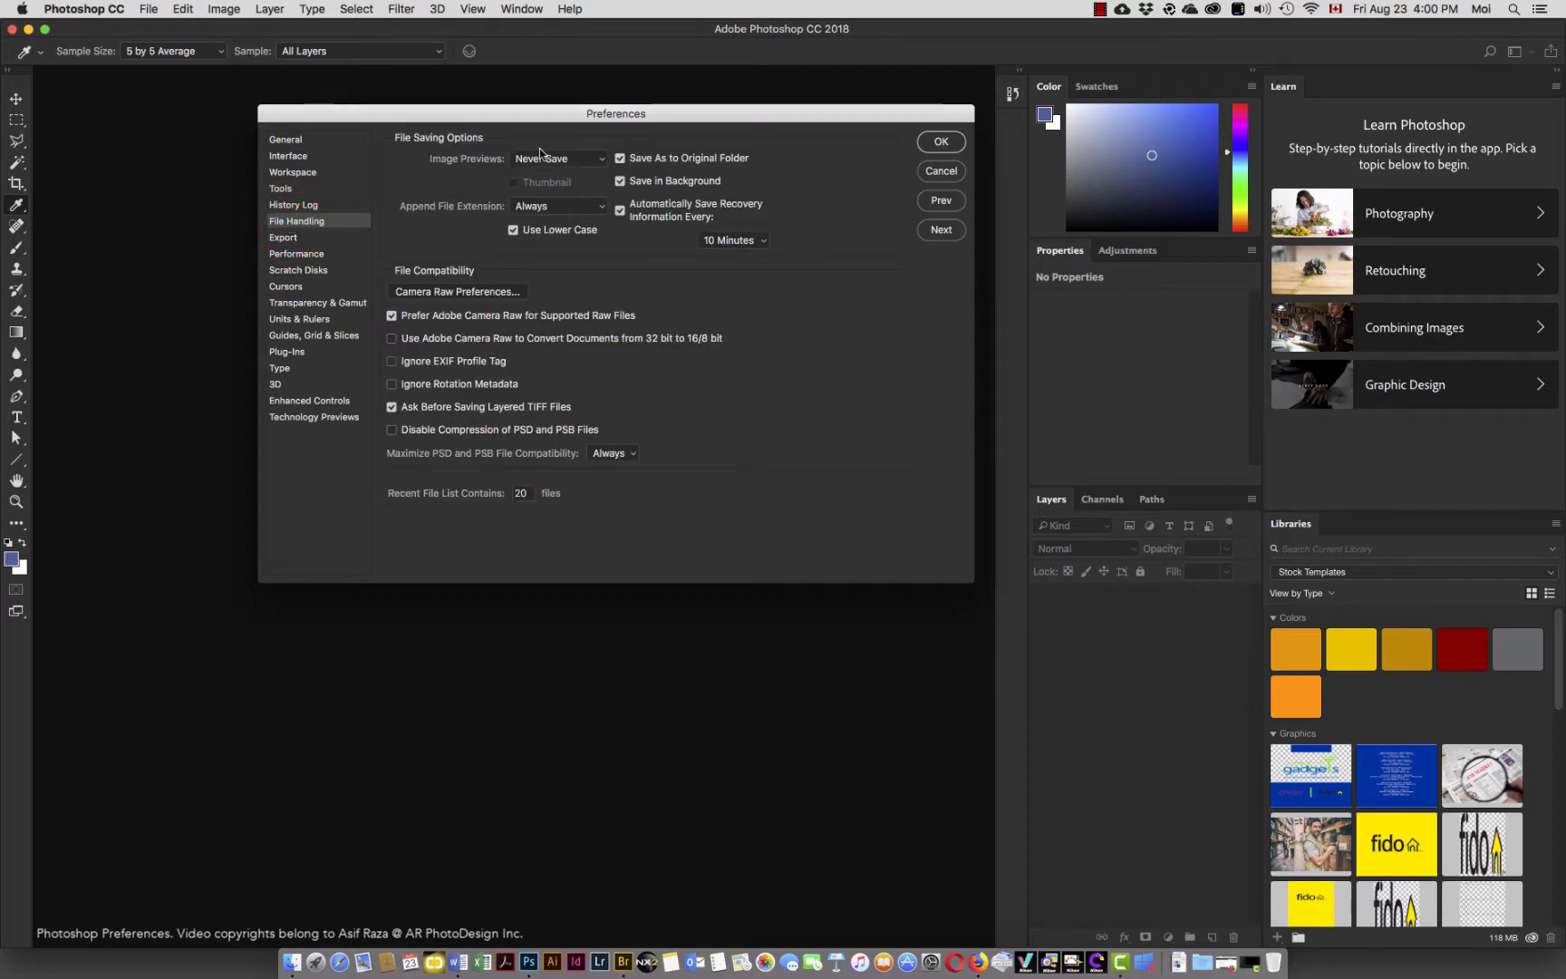
left_click(604, 161)
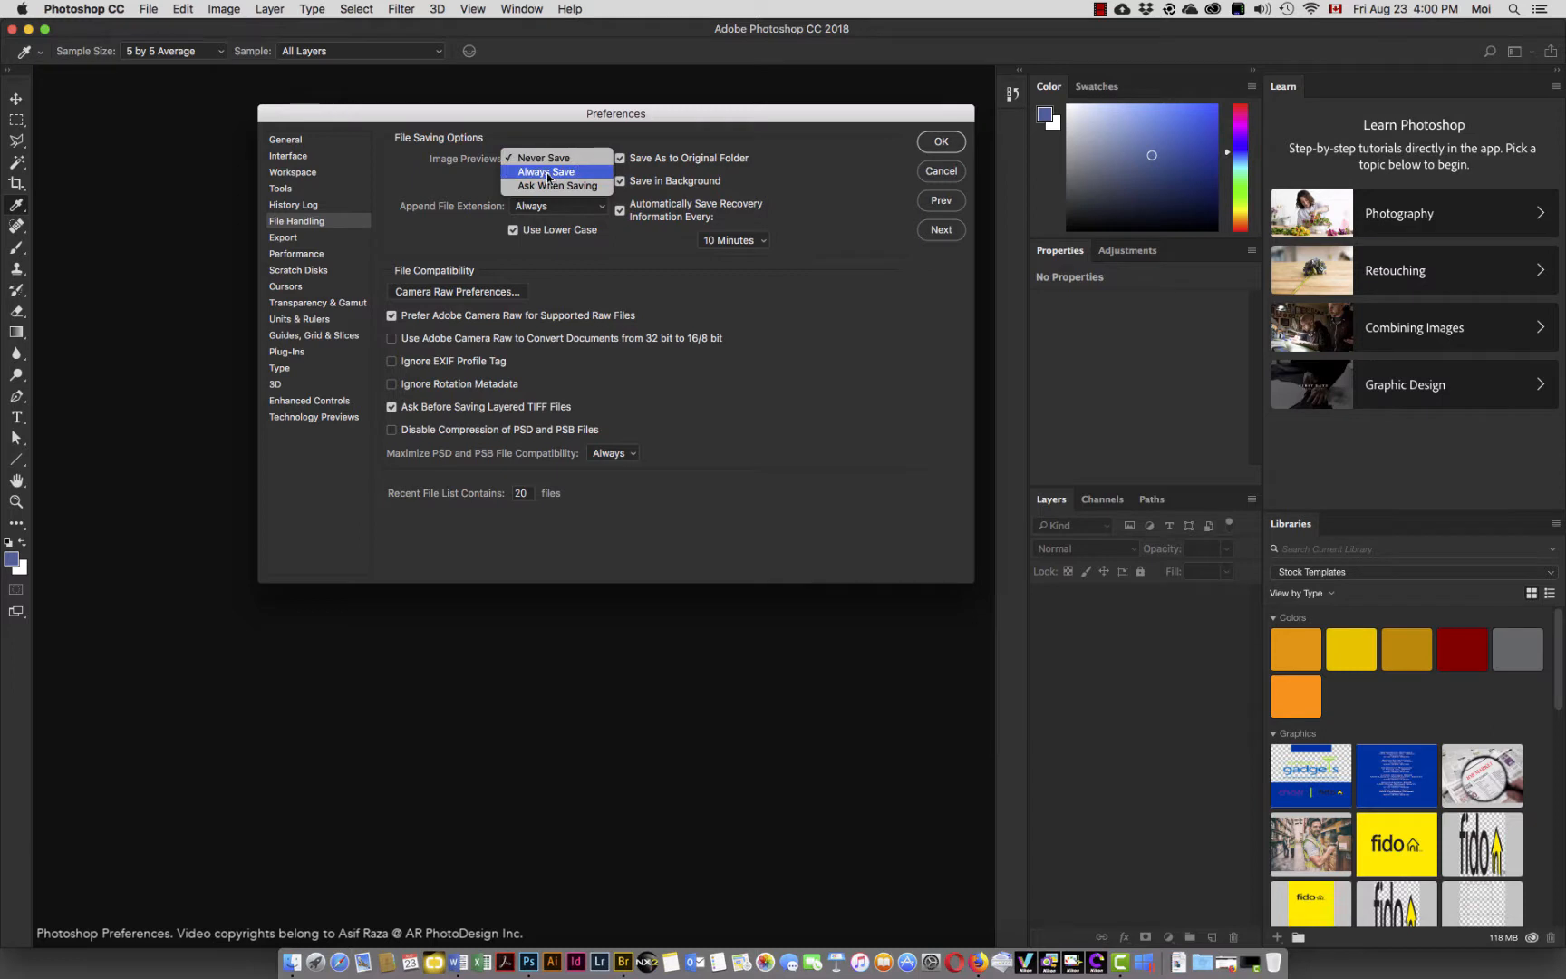
left_click(590, 128)
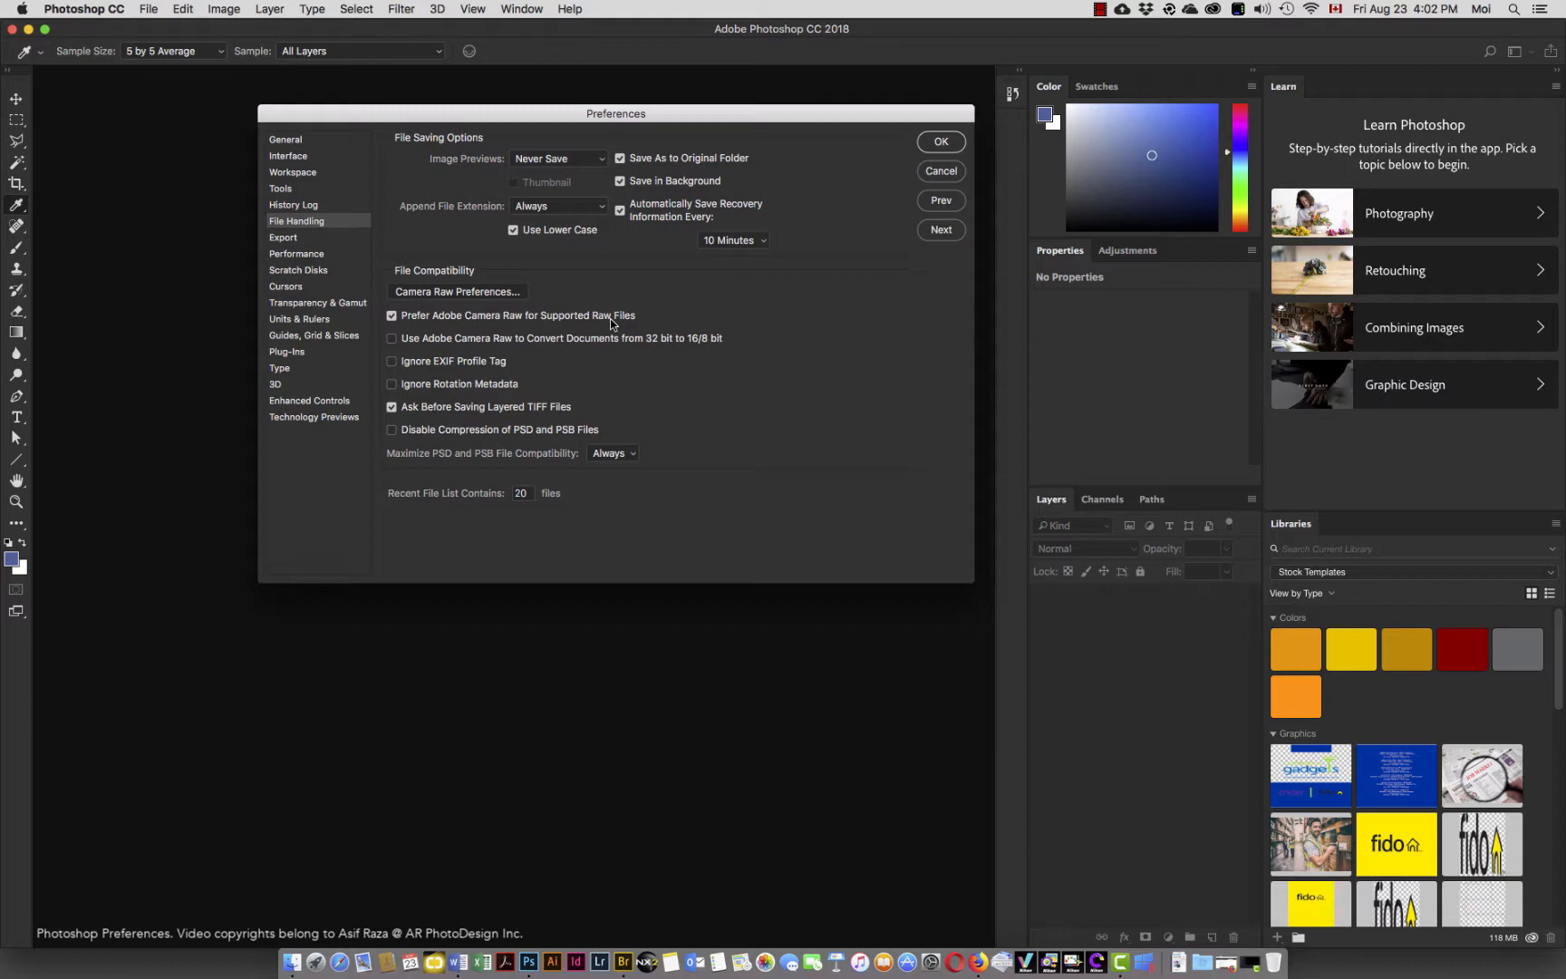
Turn on Ignore Rotation Metadata and the use of Adobe Camera Raw to convert documents from 32 bit to 16/8 bit.
left_click(392, 315)
left_click(391, 315)
left_click(392, 339)
left_click(391, 386)
Keep Maximize PSD and PSB File Compatibility on Always and set the recent file list to 10 files.
left_click(631, 455)
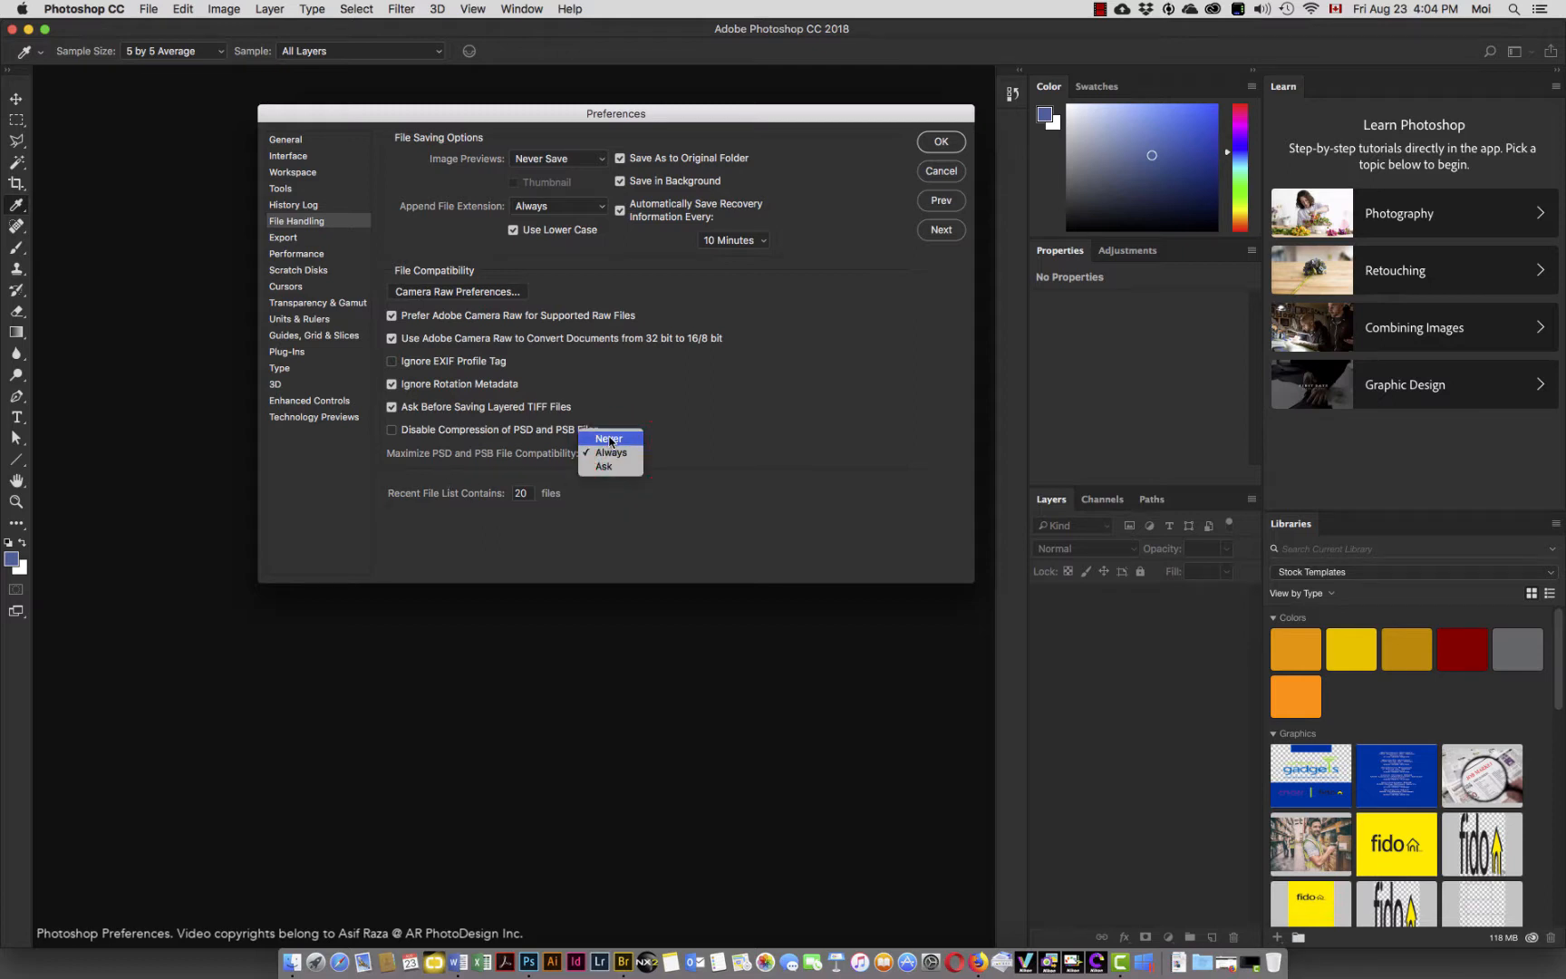
left_click(611, 453)
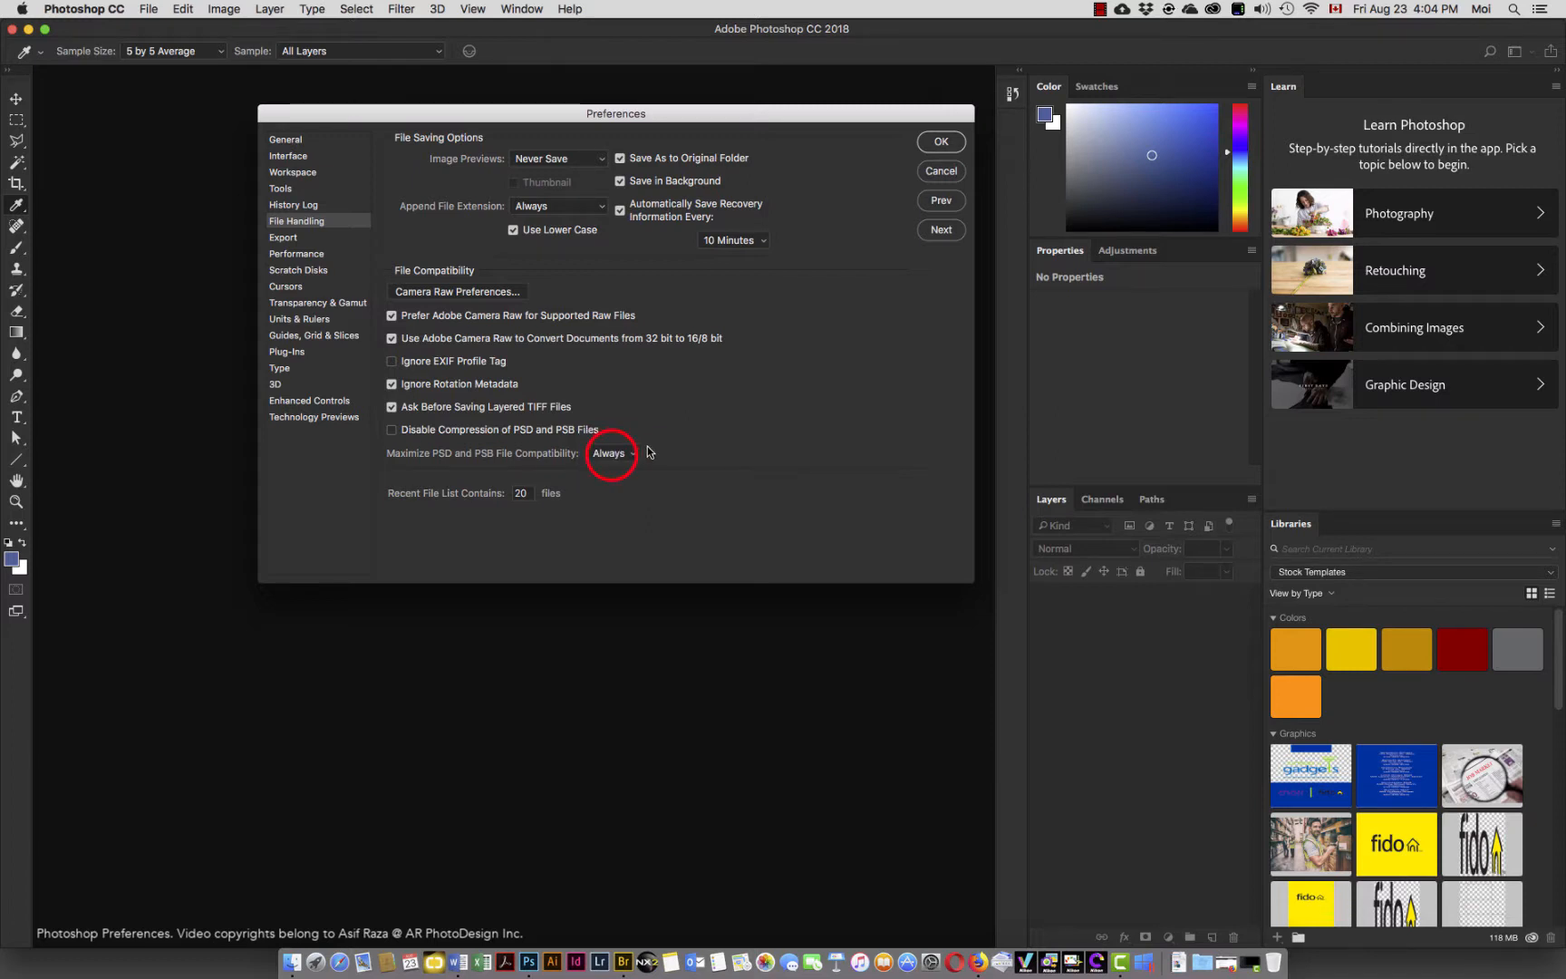
double_click(530, 492)
type("10")
left_click(535, 523)
Review the Export preferences and the advanced graphics processor settings in the Performance preferences.
left_click(282, 238)
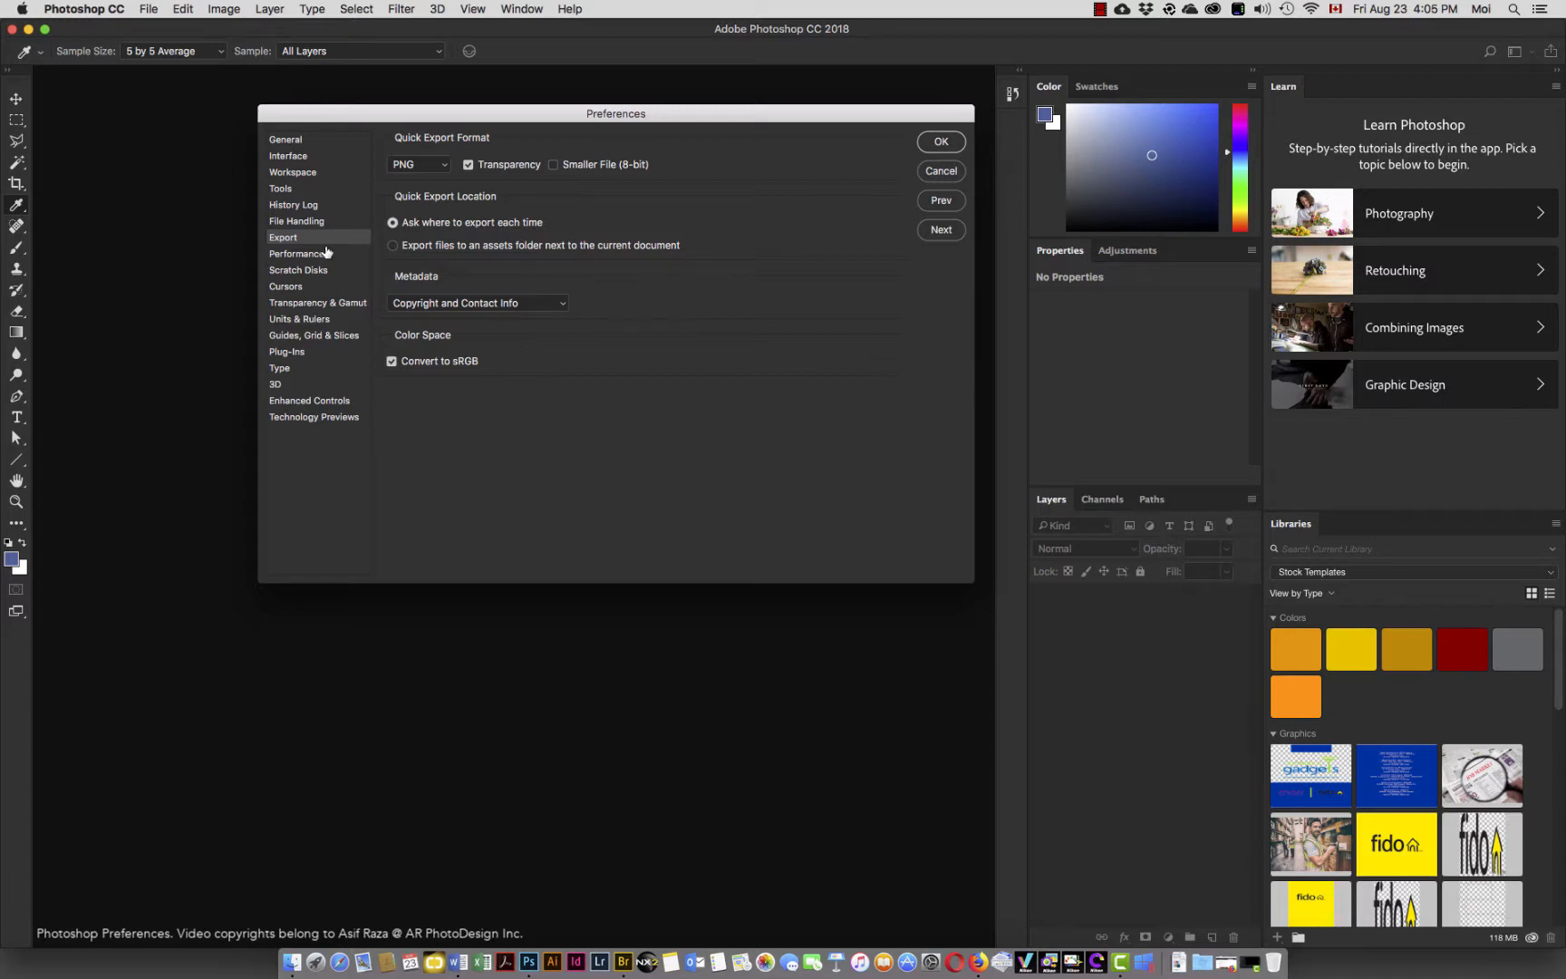
left_click(296, 256)
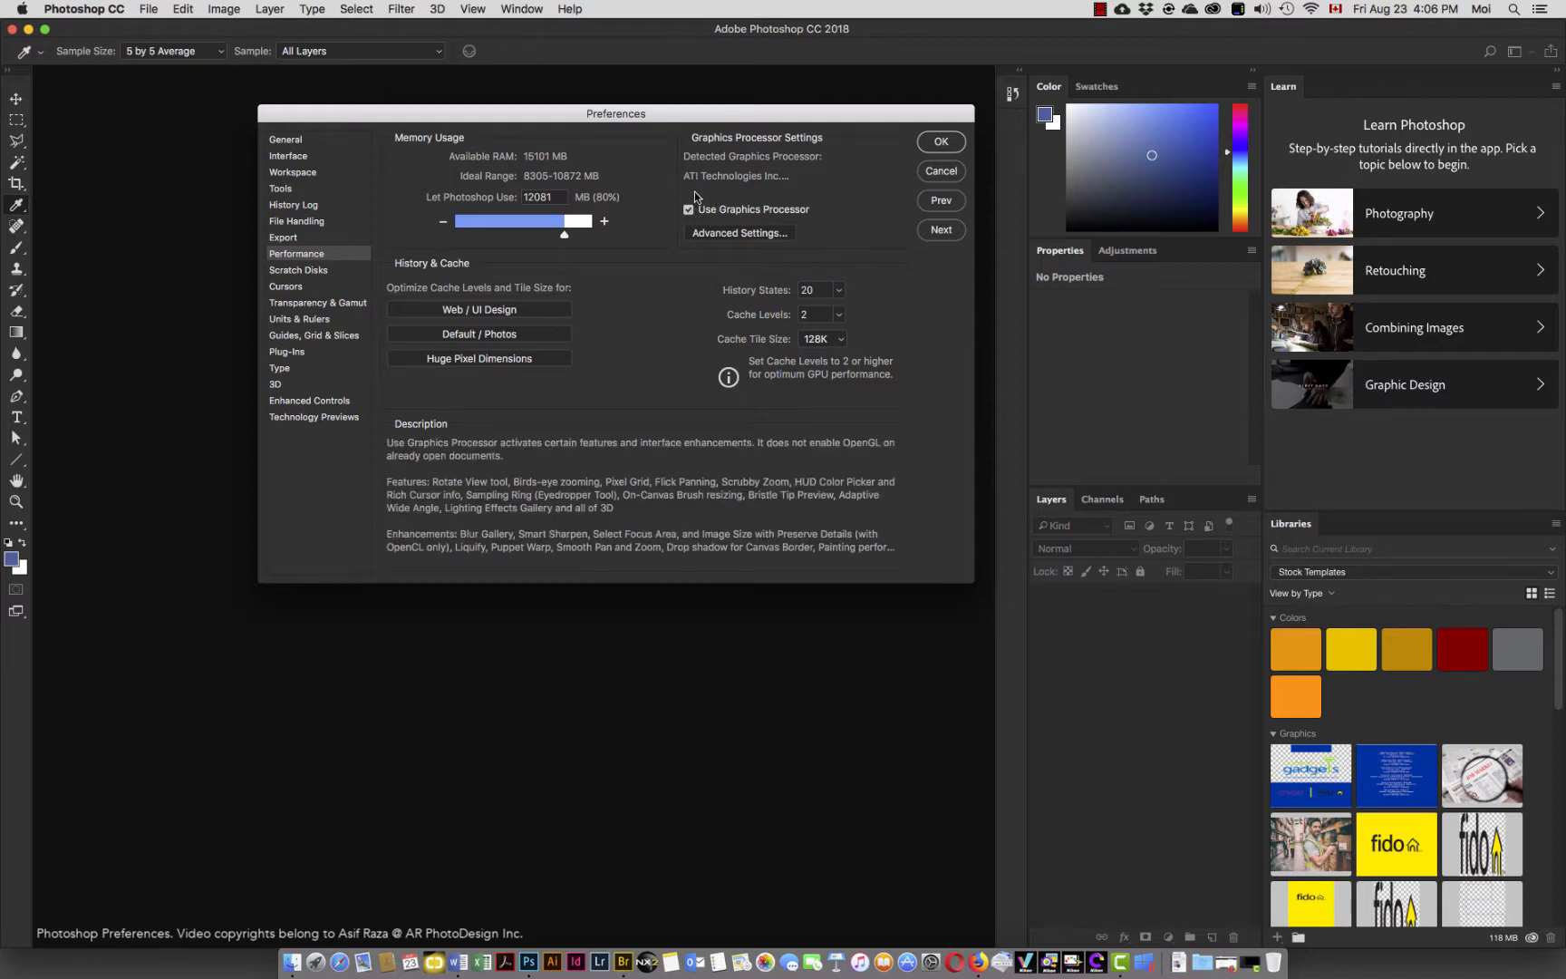
left_click(742, 237)
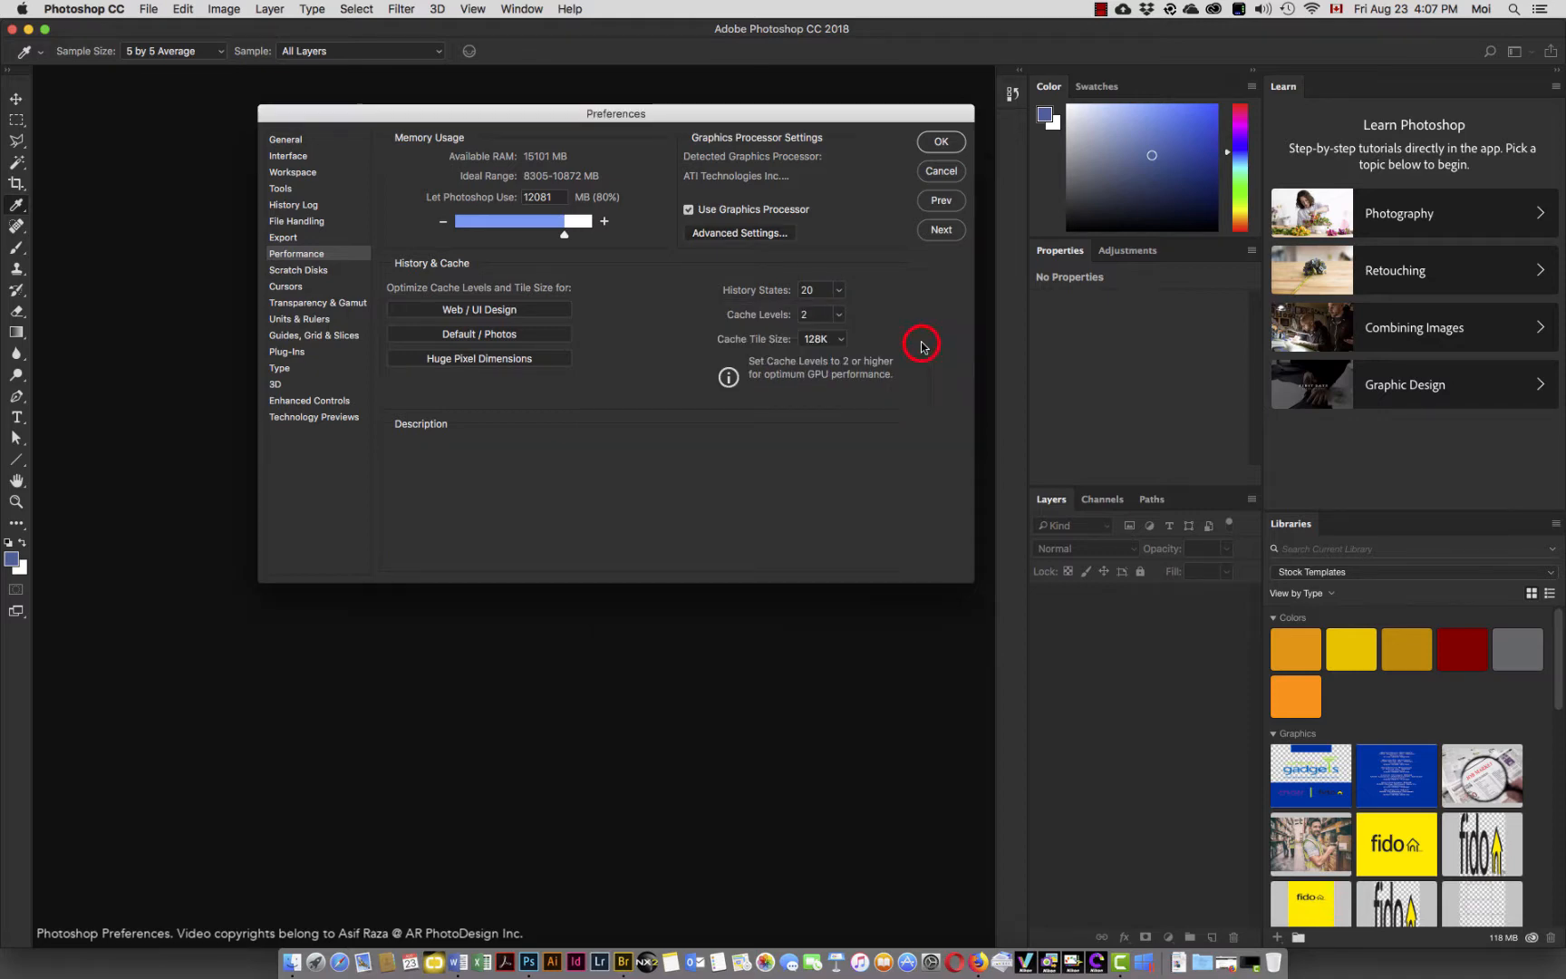
left_click(922, 341)
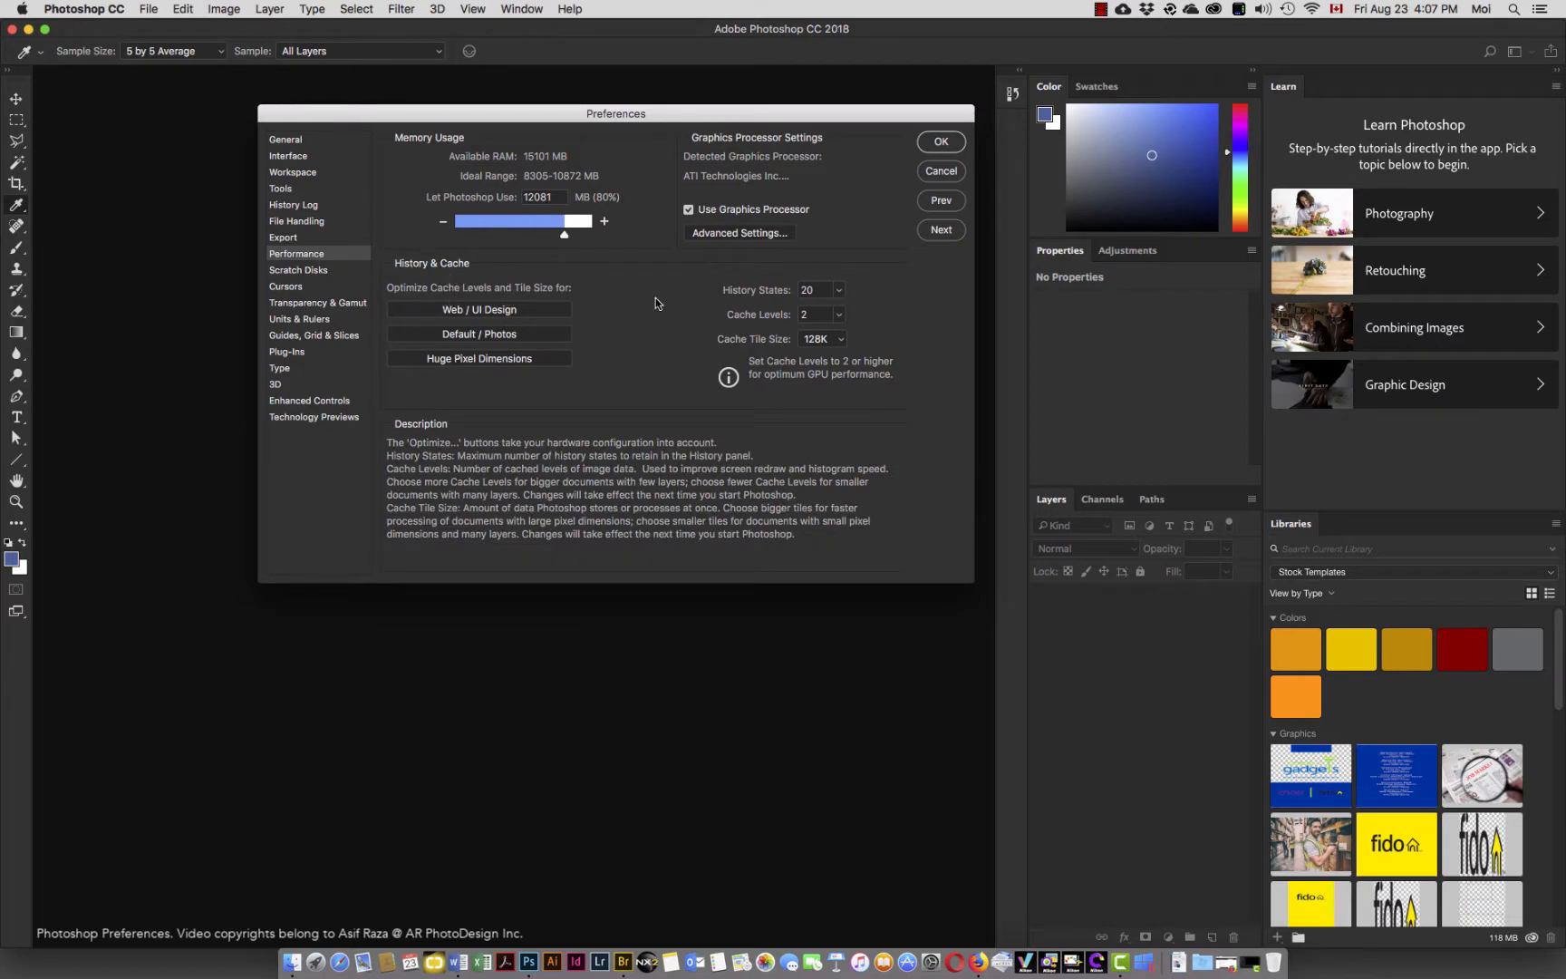
Try different History States values in the Performance preferences and set History States back to 20.
left_click(838, 290)
left_click_drag(835, 309, 907, 313)
mouse_move(908, 311)
left_mouse_down()
mouse_move(864, 314)
mouse_move(902, 314)
left_mouse_up()
left_click_drag(903, 315, 836, 314)
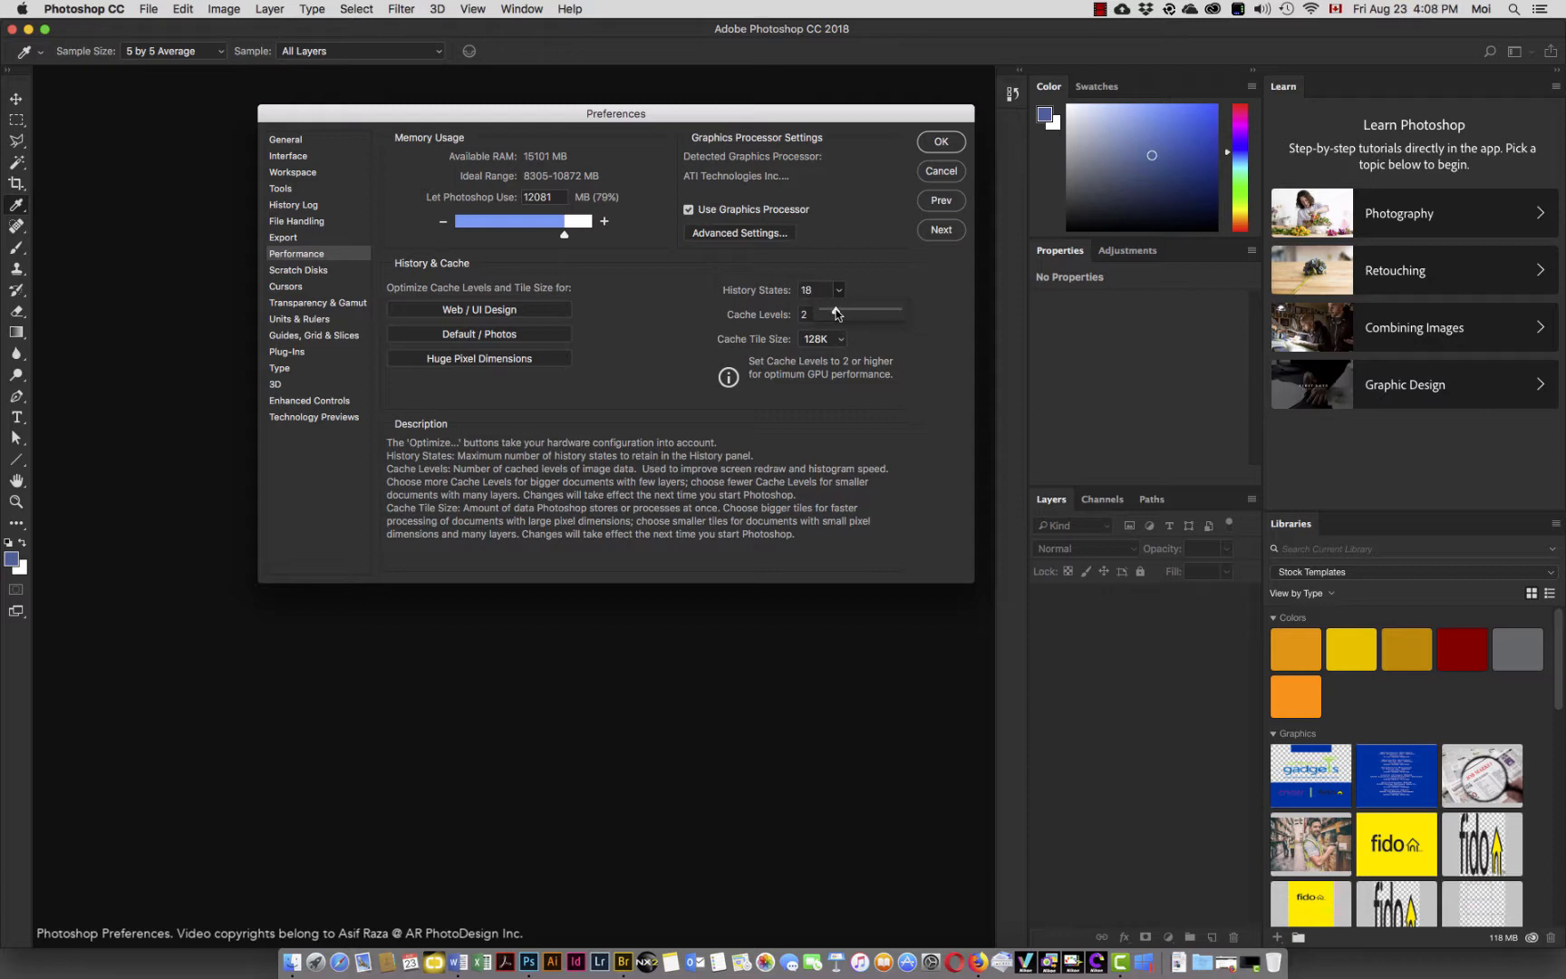
left_click(813, 290)
type("20")
Check the Cache Levels range and the available Cache Tile Size options, keeping 2 and 128K.
left_click(838, 313)
left_click(861, 306)
left_click(843, 340)
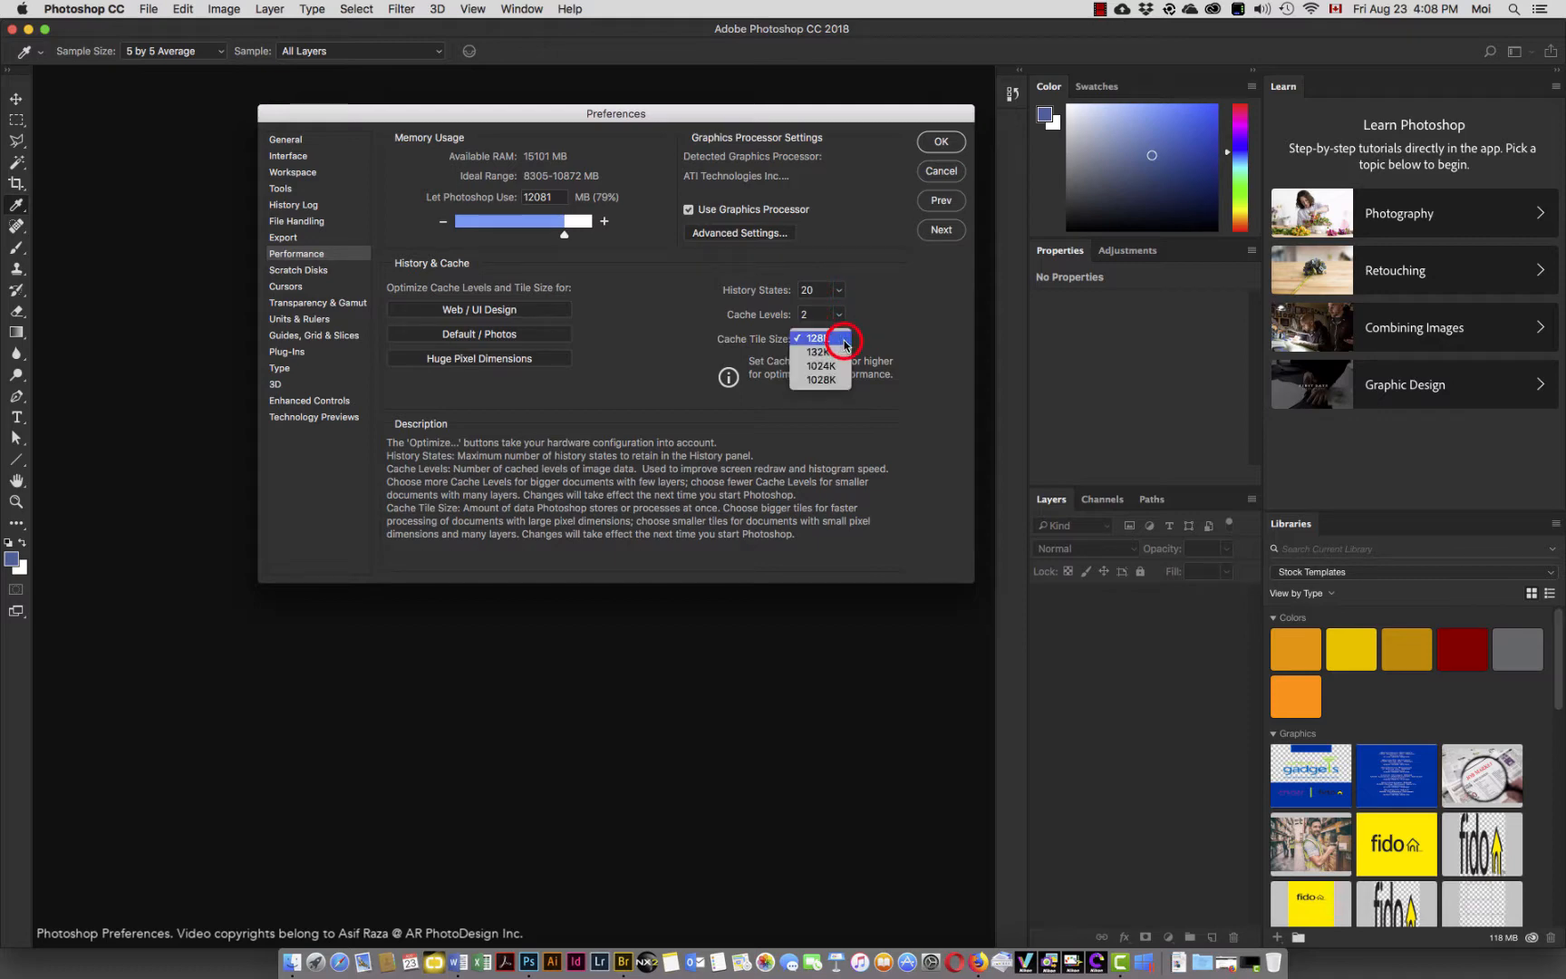
left_click(884, 313)
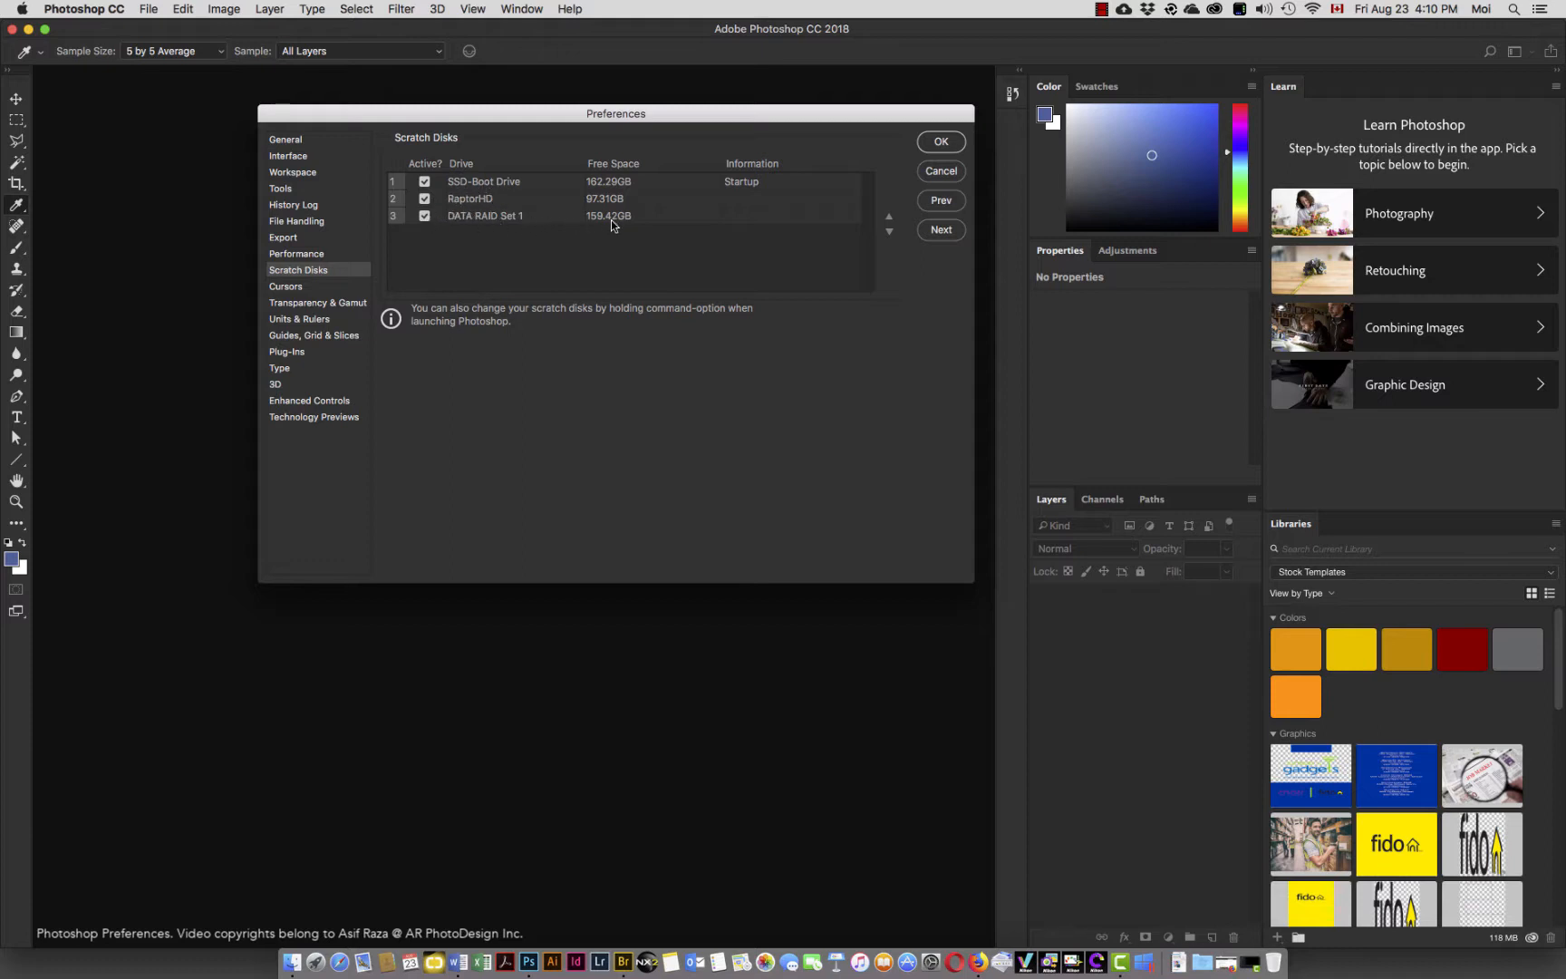
Reorder the scratch disks to DATA RAID Set 1 first, RaptorHD second and SSD-Boot Drive third.
left_click(499, 217)
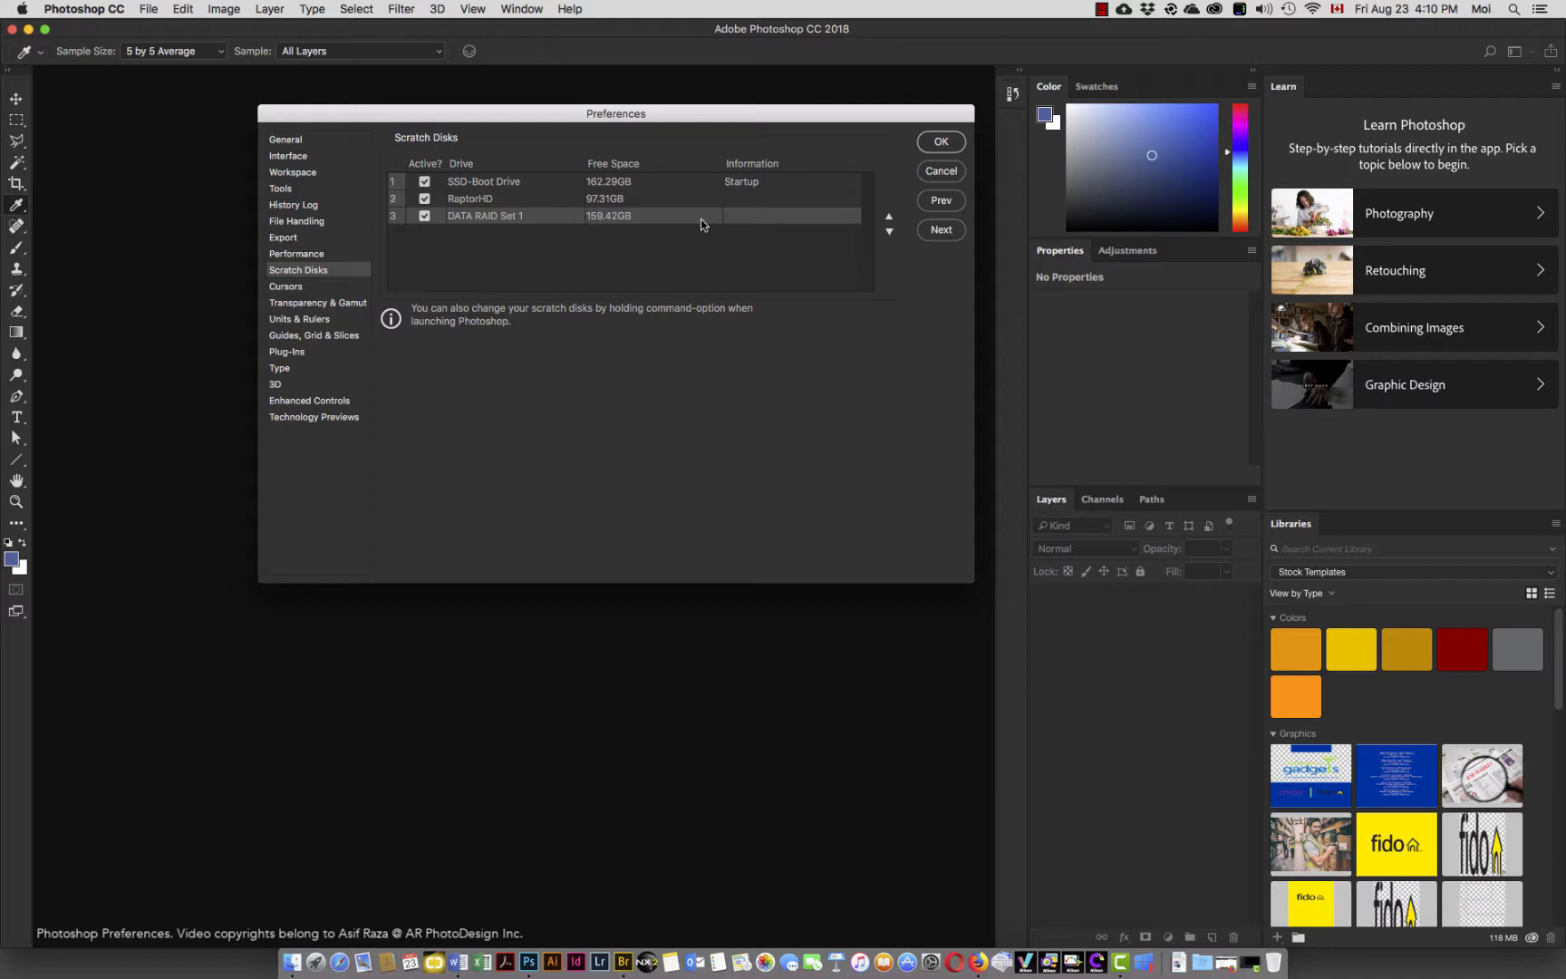
left_click(889, 217)
left_click(889, 218)
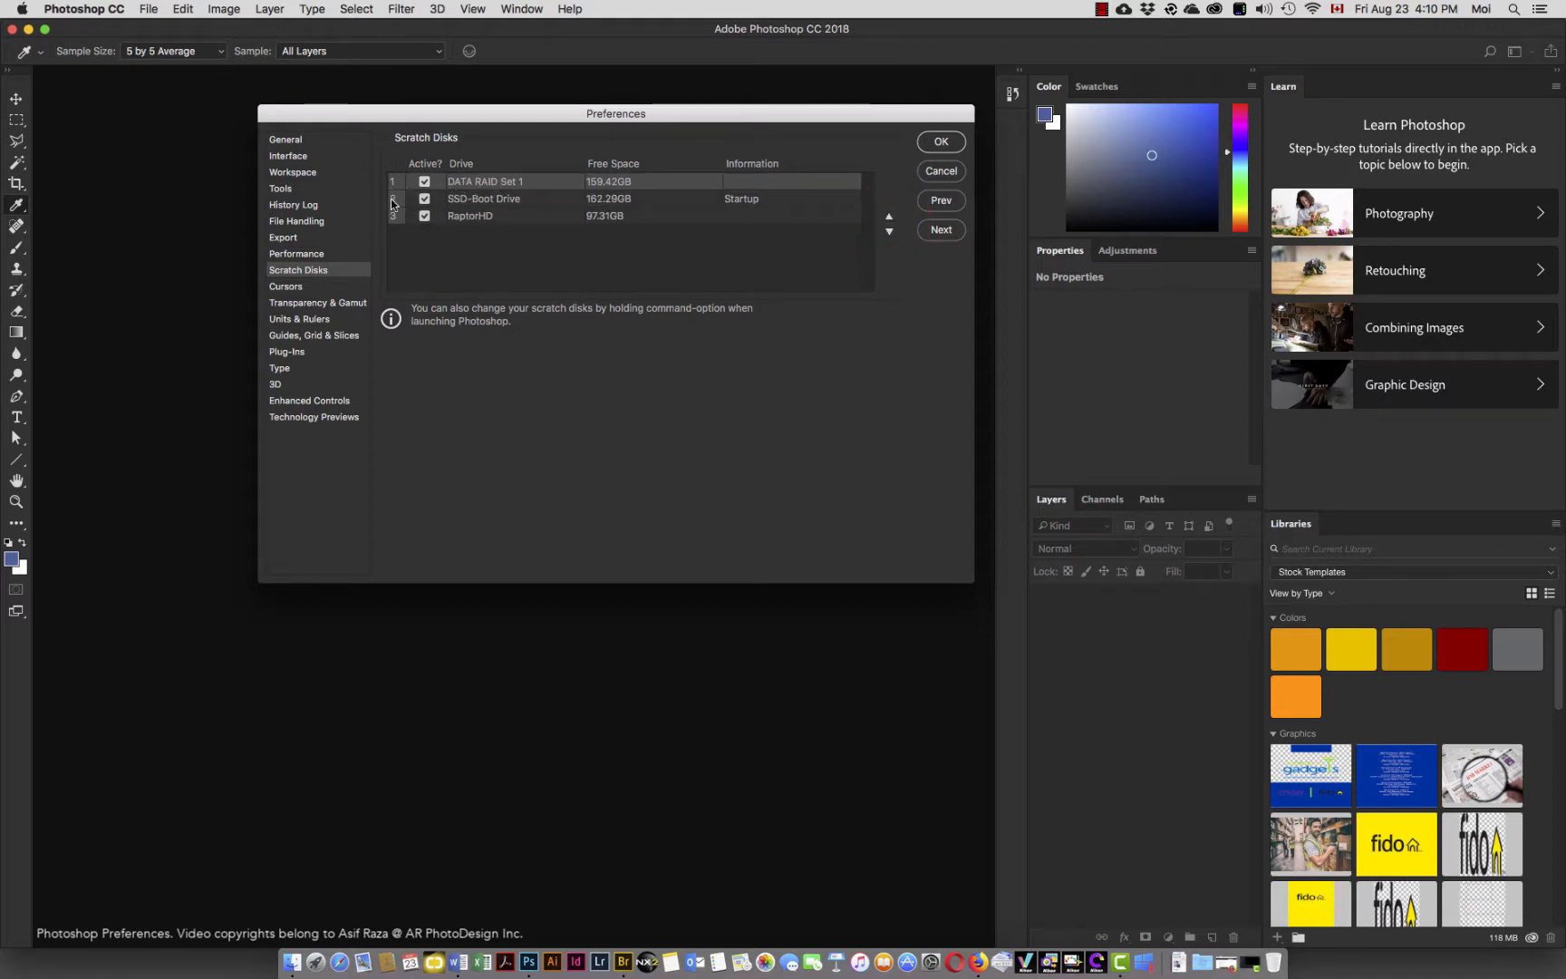
left_click(489, 201)
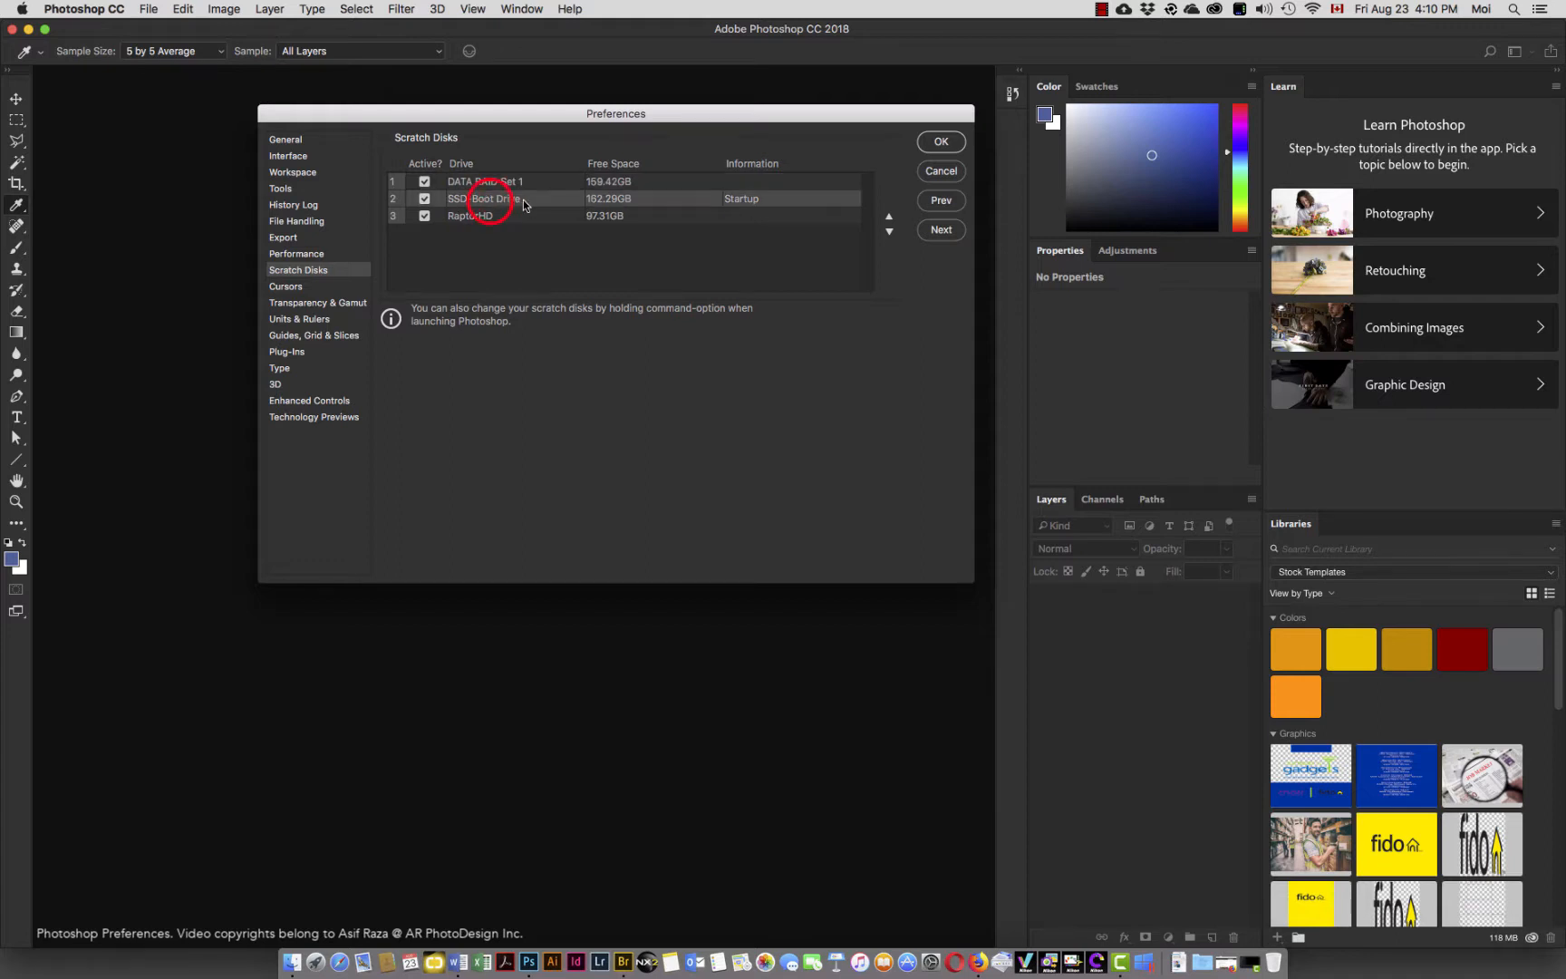
left_click(889, 232)
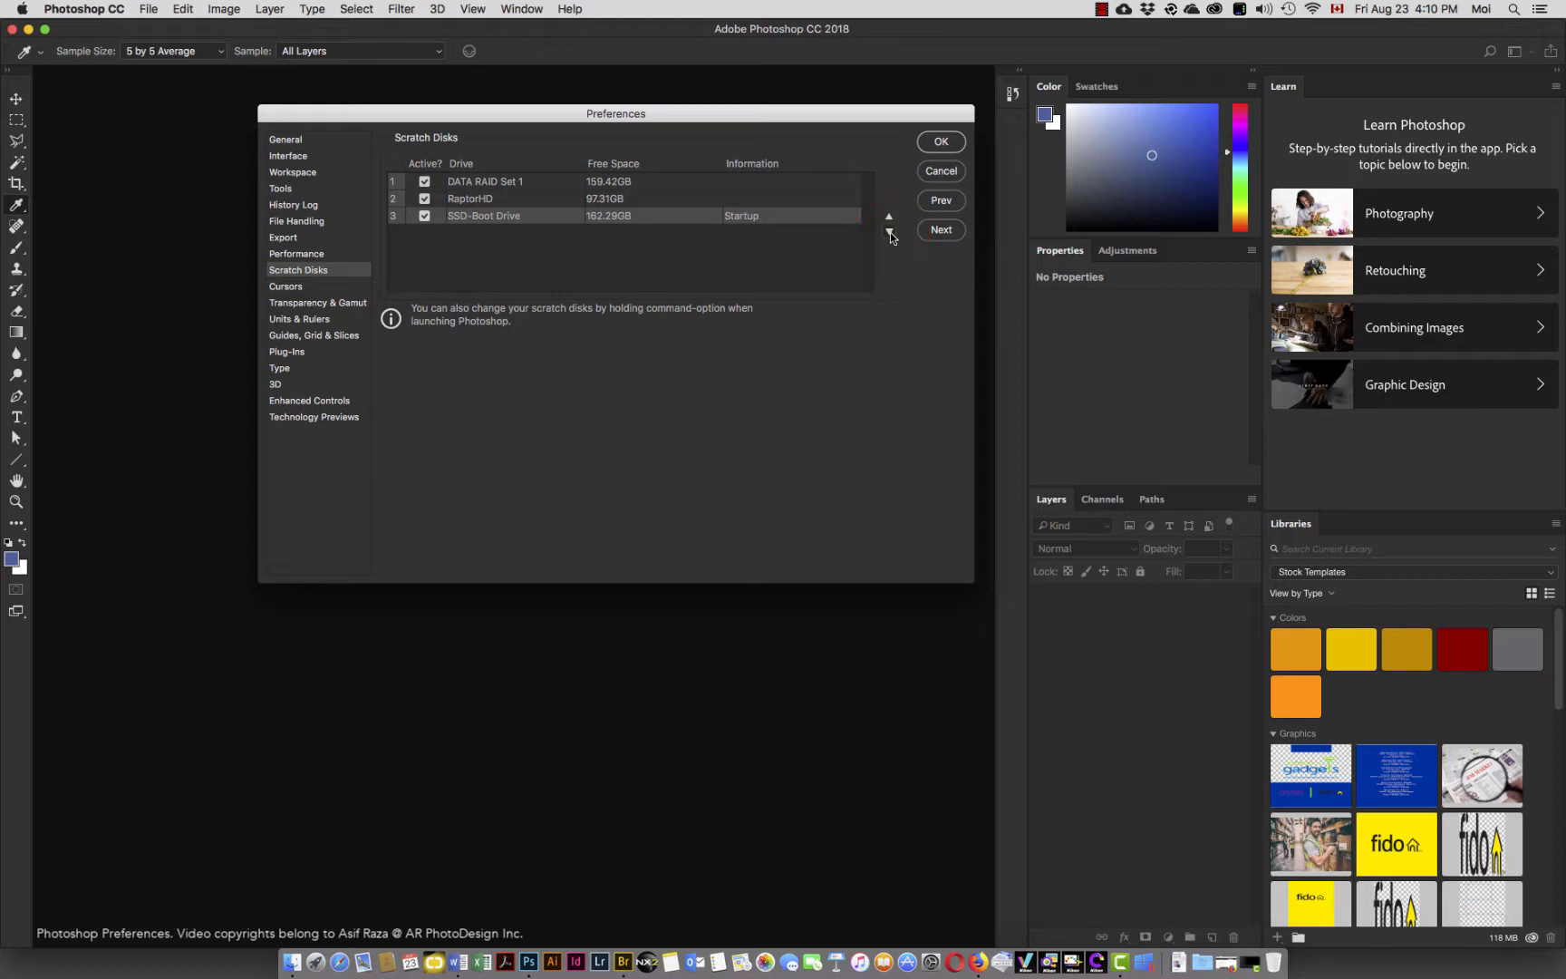
left_click(488, 200)
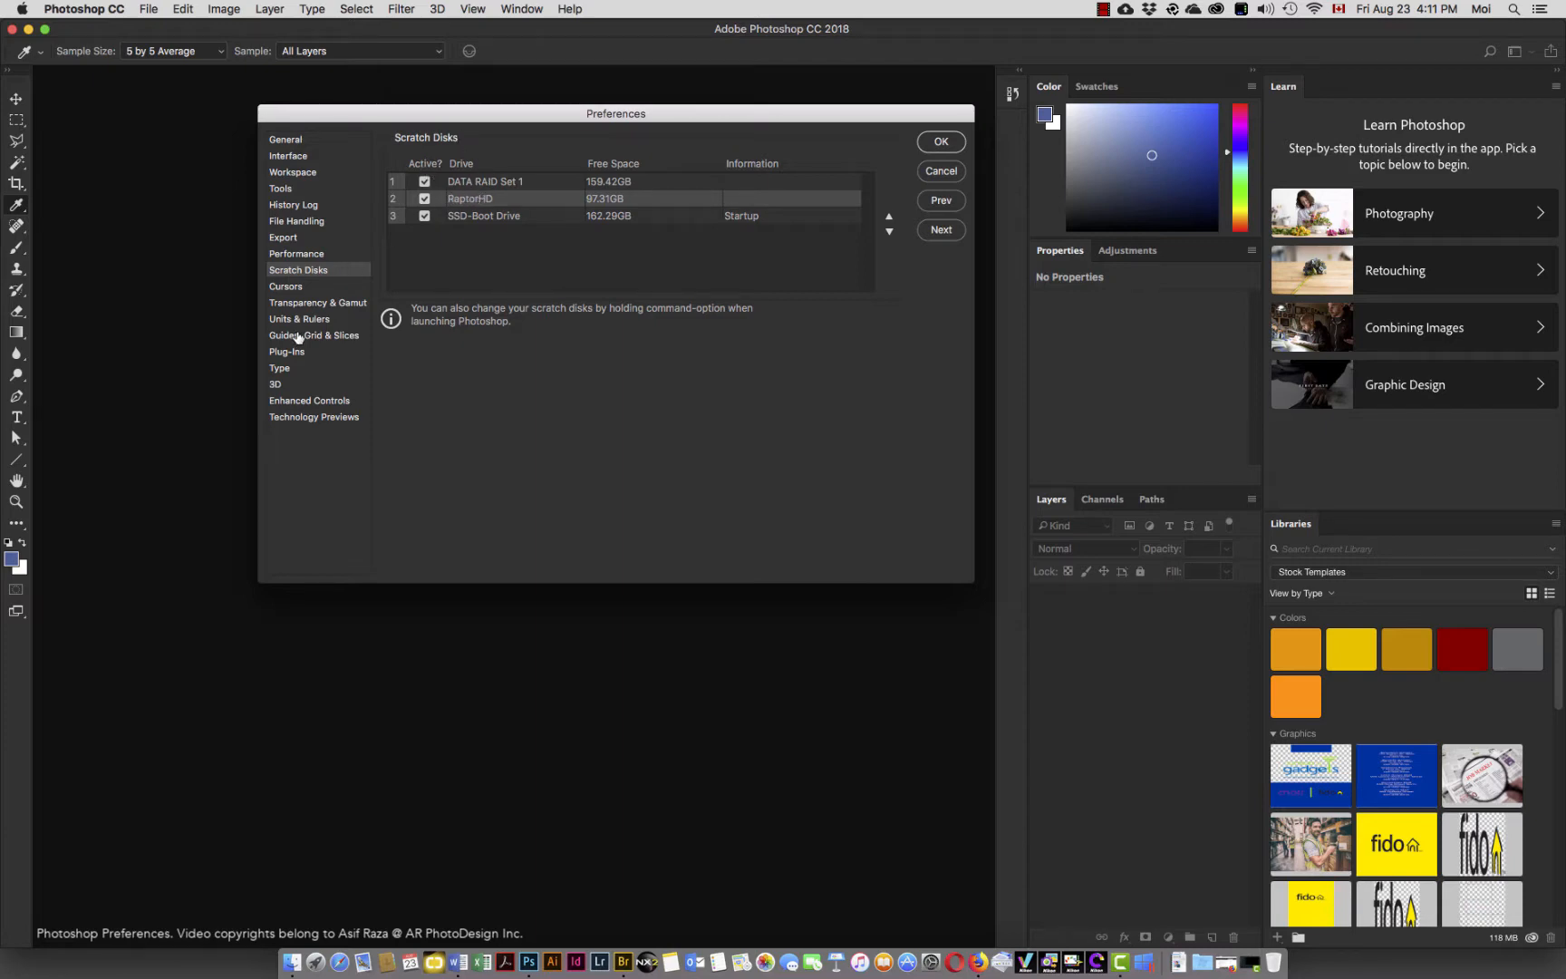
Review the Cursors and Transparency & Gamut preferences and inspect the gamut warning color, keeping the green 3cff00.
left_click(287, 288)
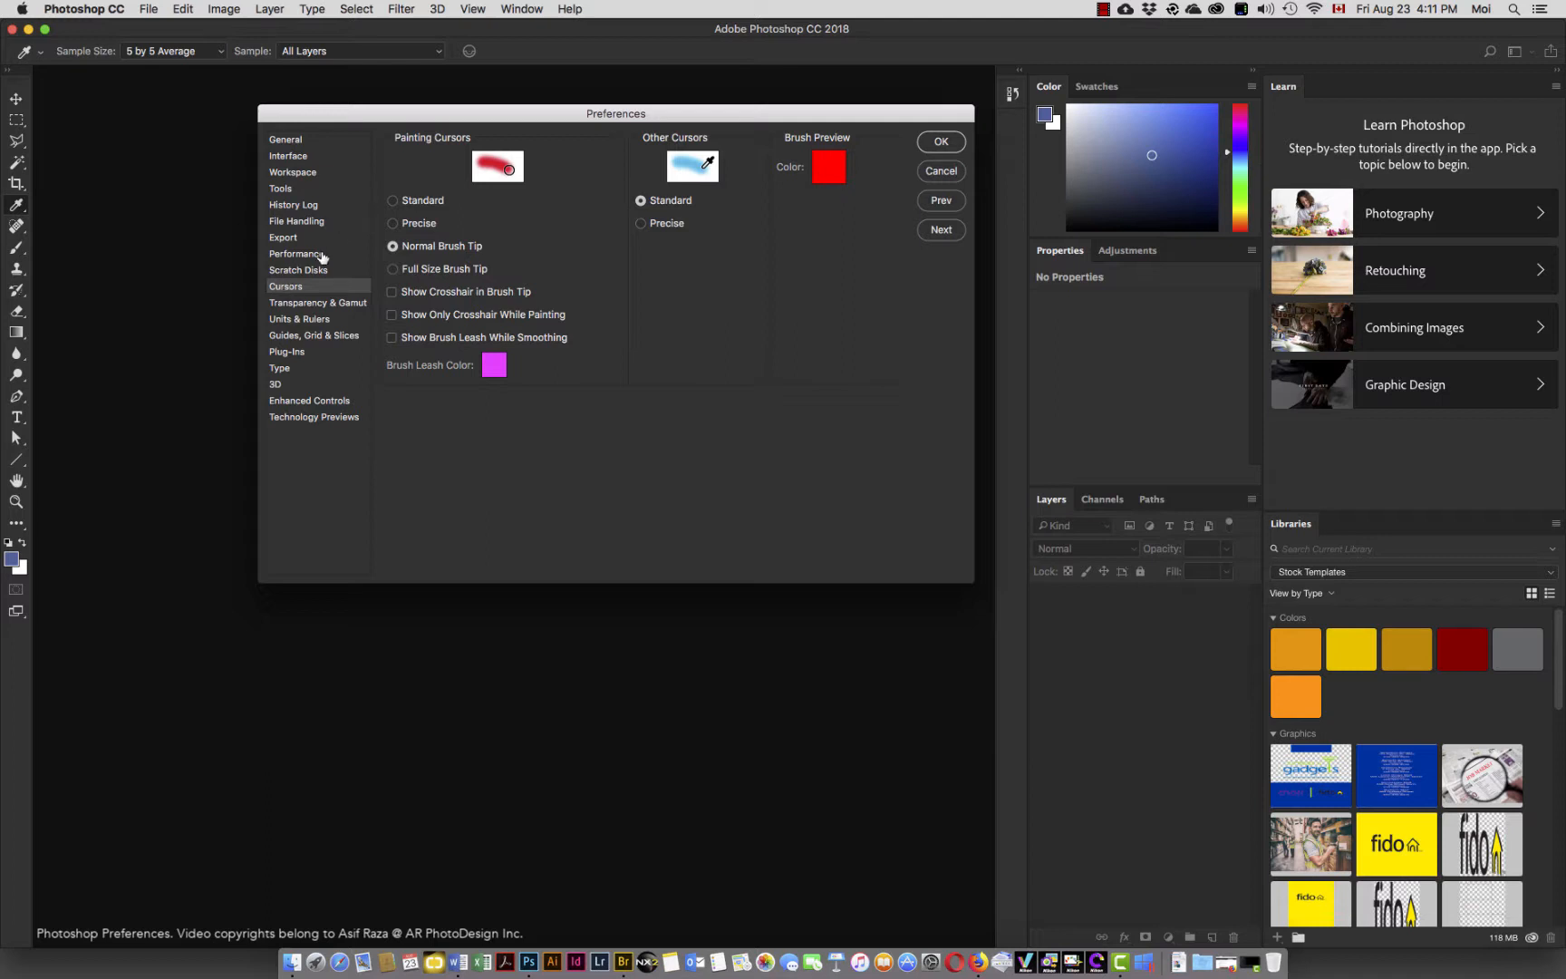
left_click(288, 308)
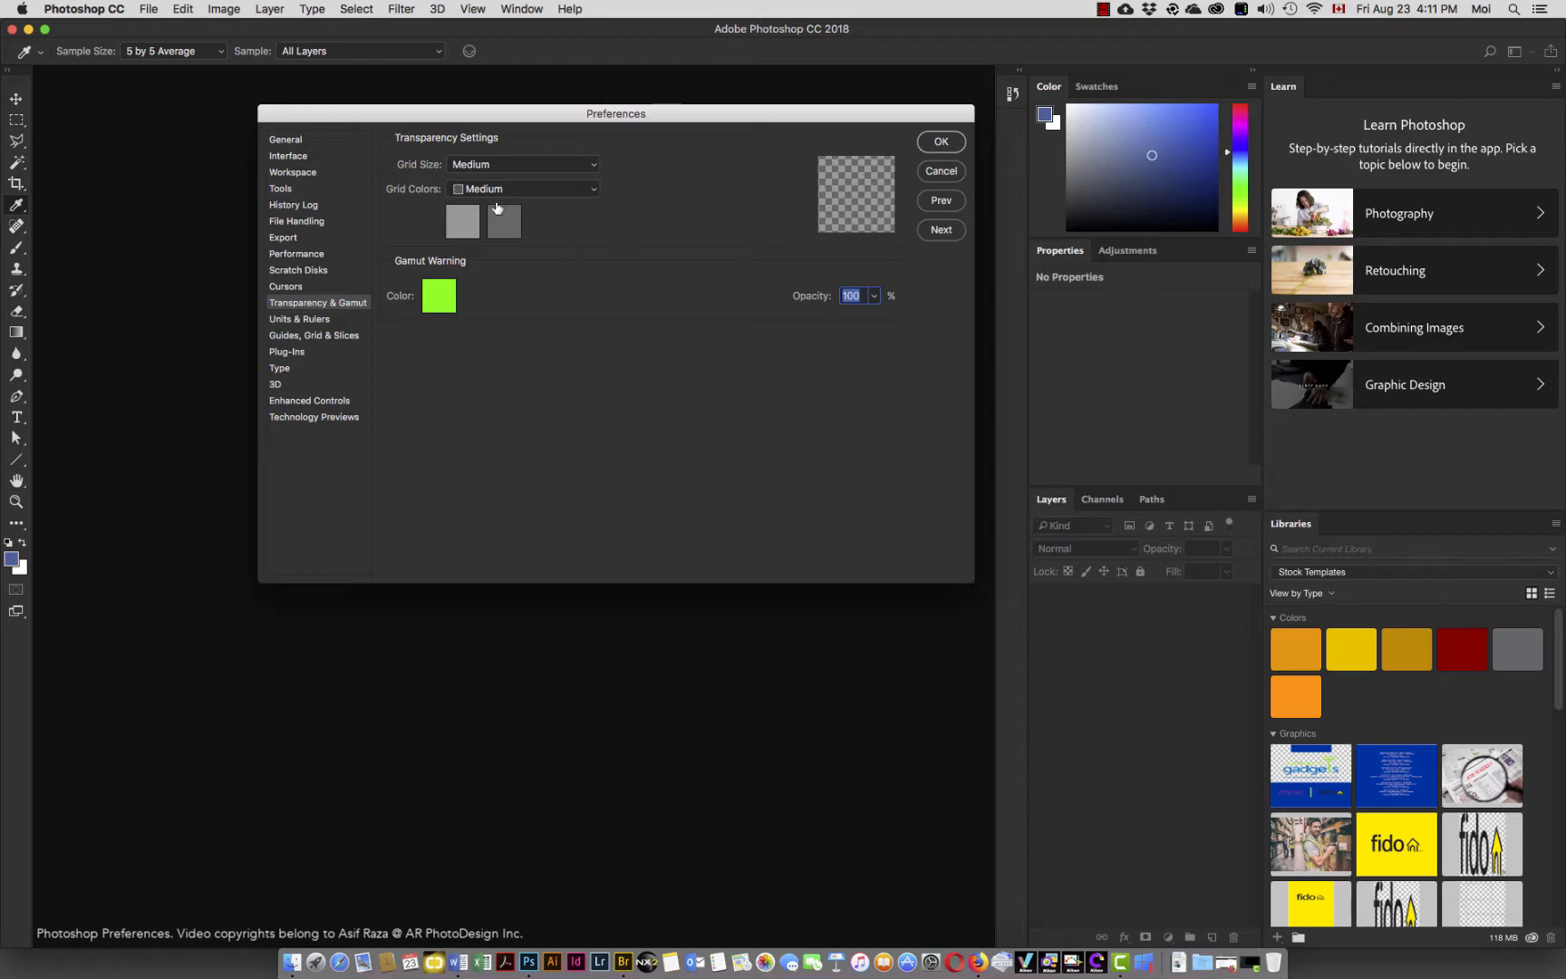
left_click(443, 302)
left_click_drag(1098, 186, 688, 195)
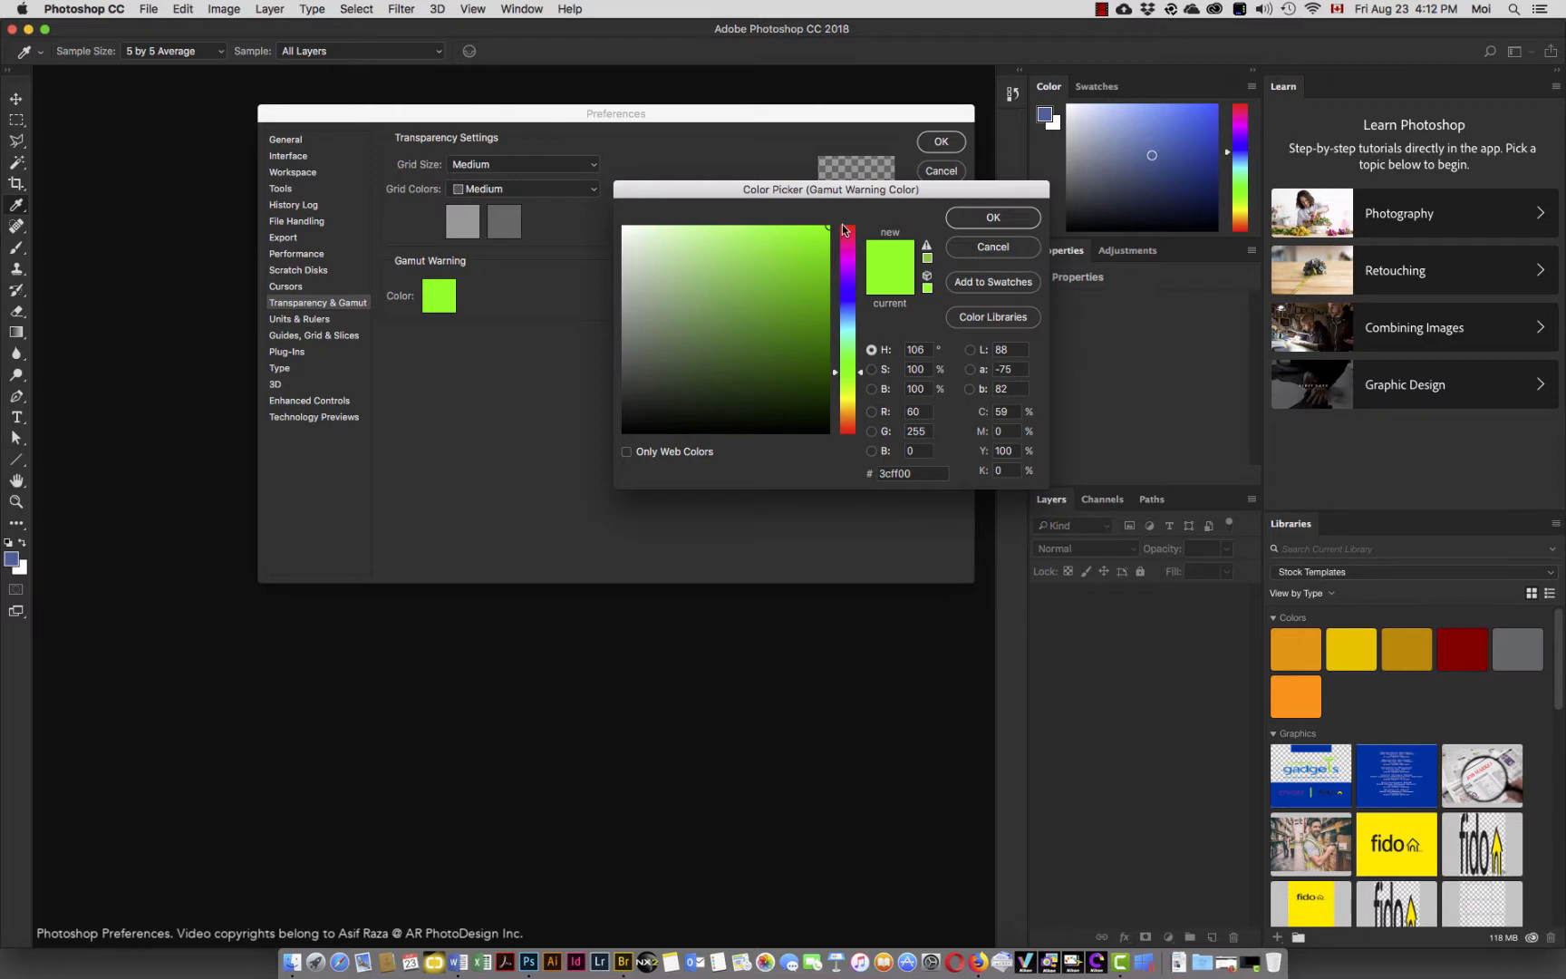
left_click(995, 217)
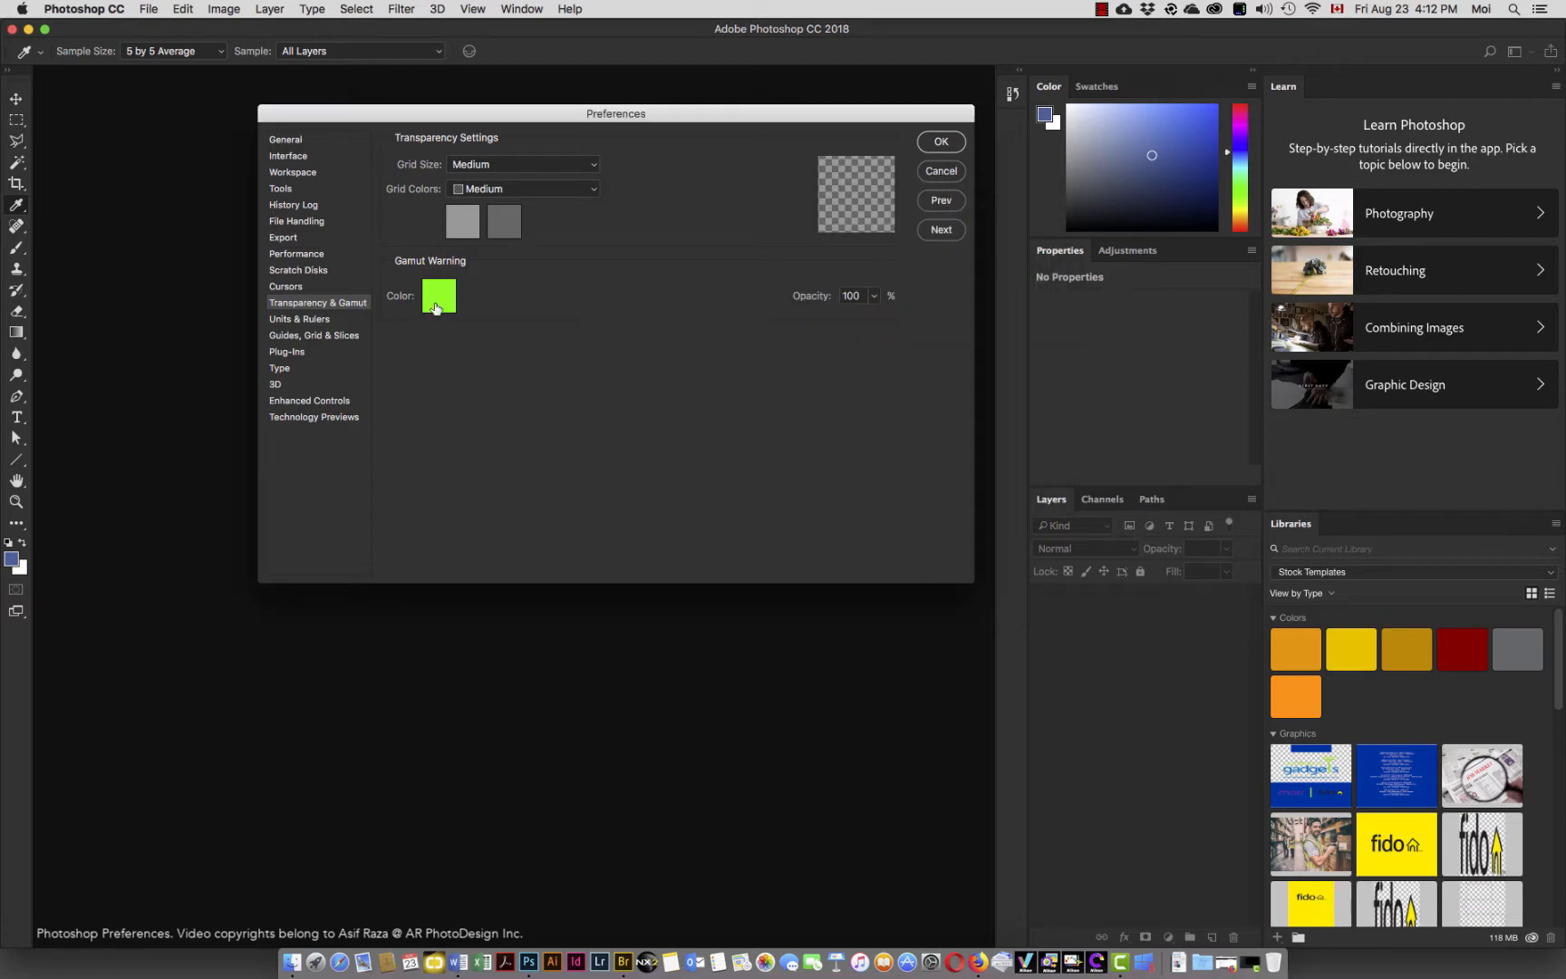
Check the available ruler and type units in the Units & Rulers preferences, keeping Inches and Points.
left_click(289, 320)
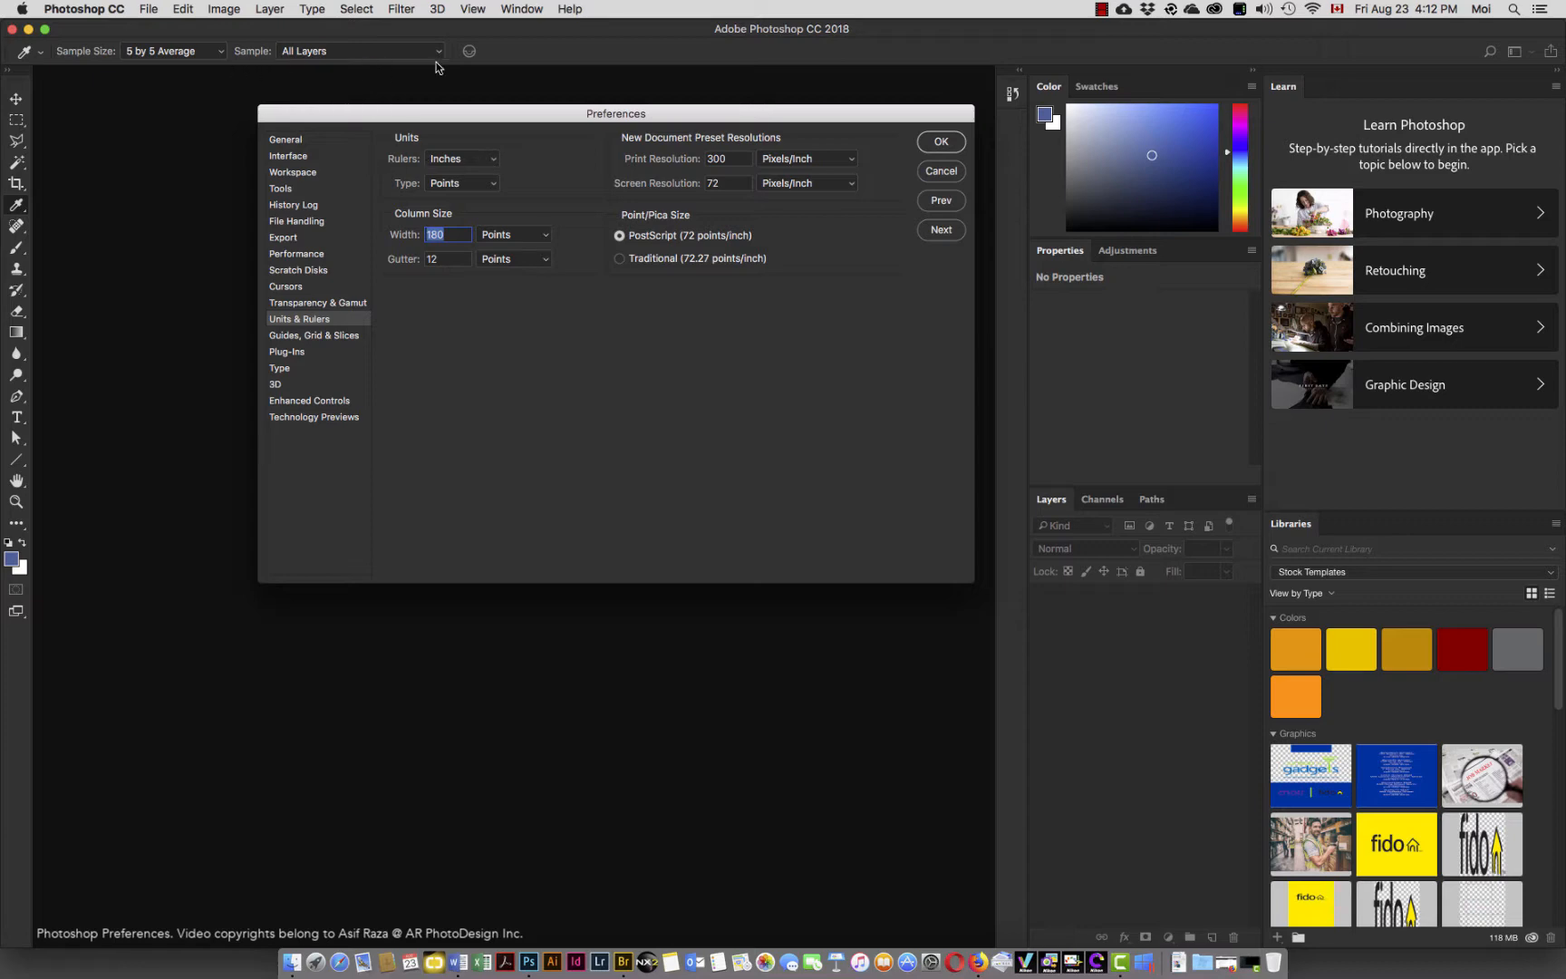
left_click(493, 160)
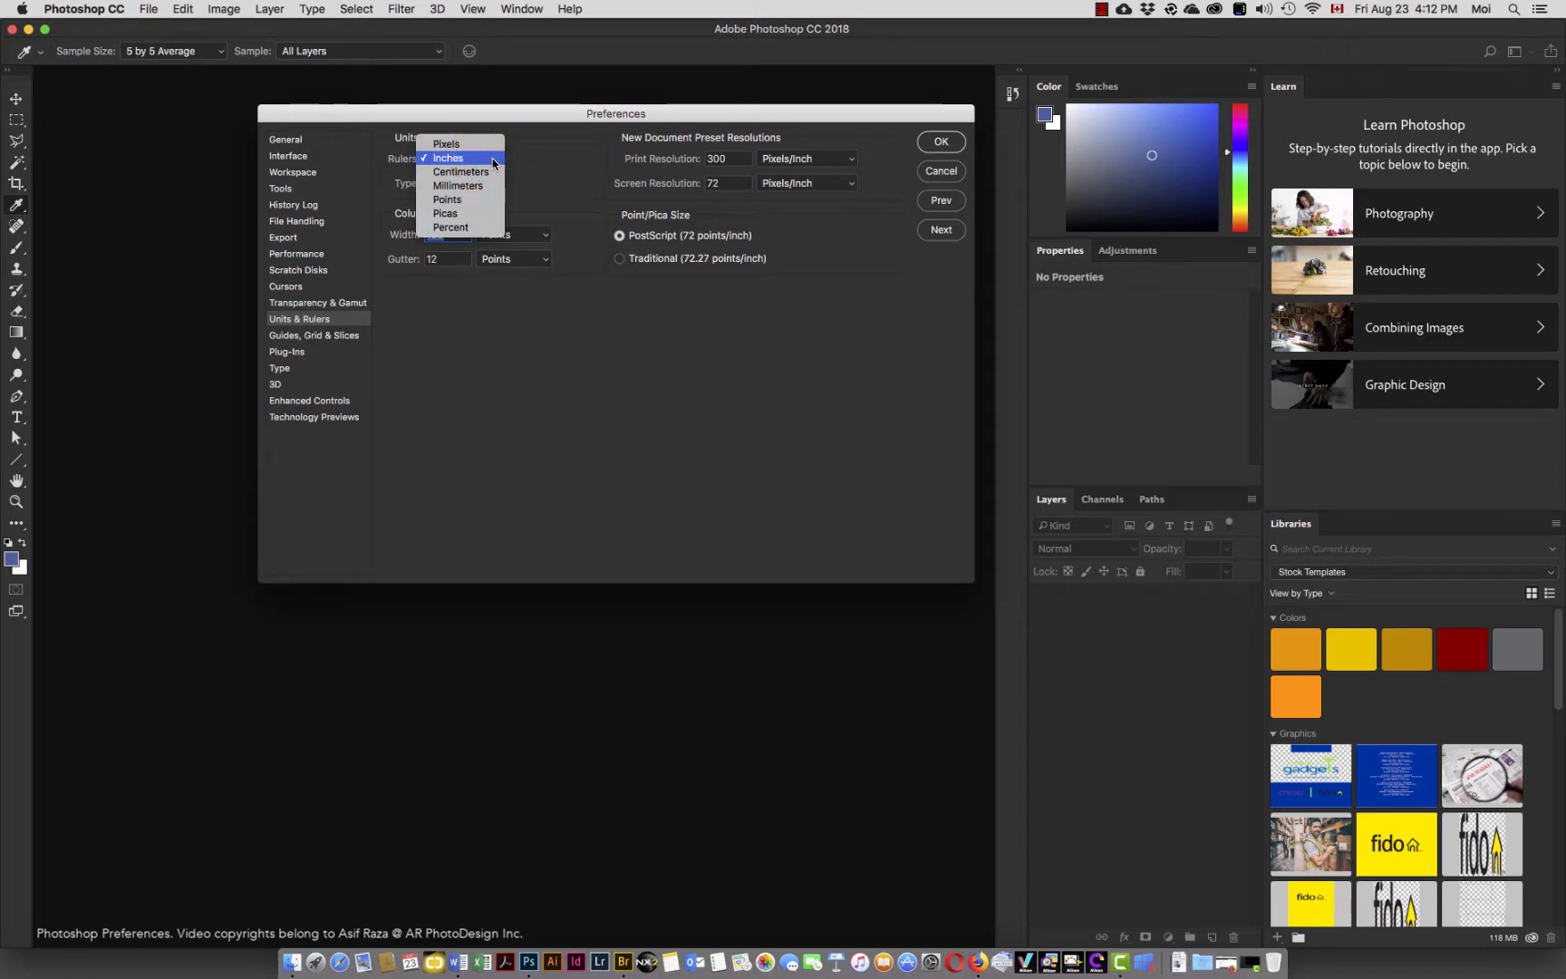
left_click(484, 160)
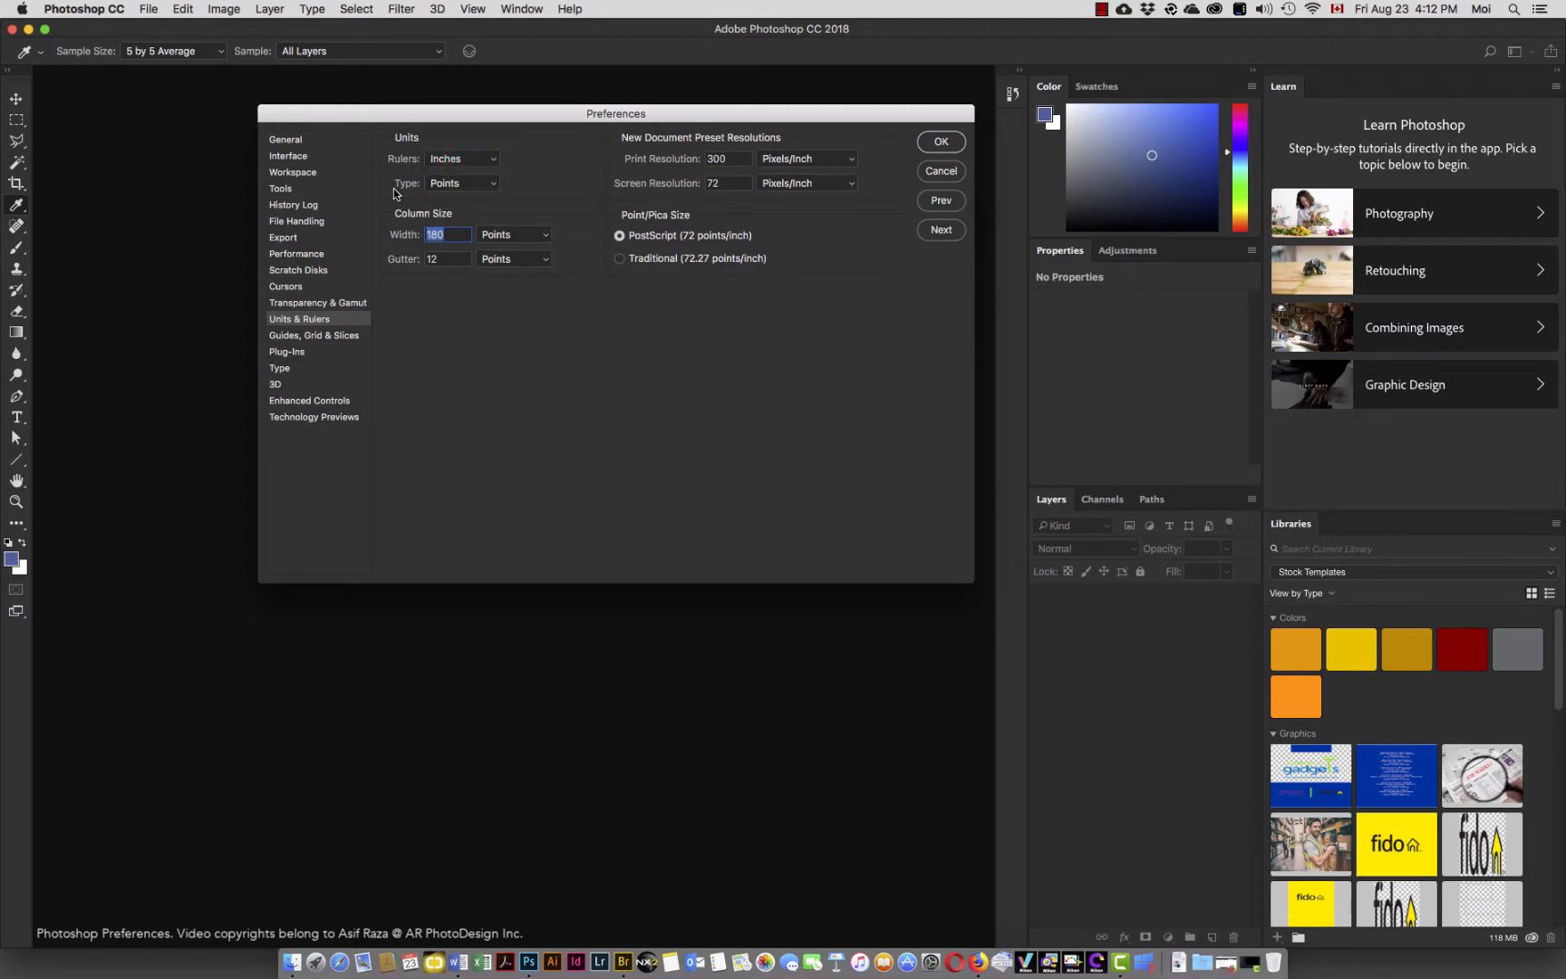
left_click(493, 186)
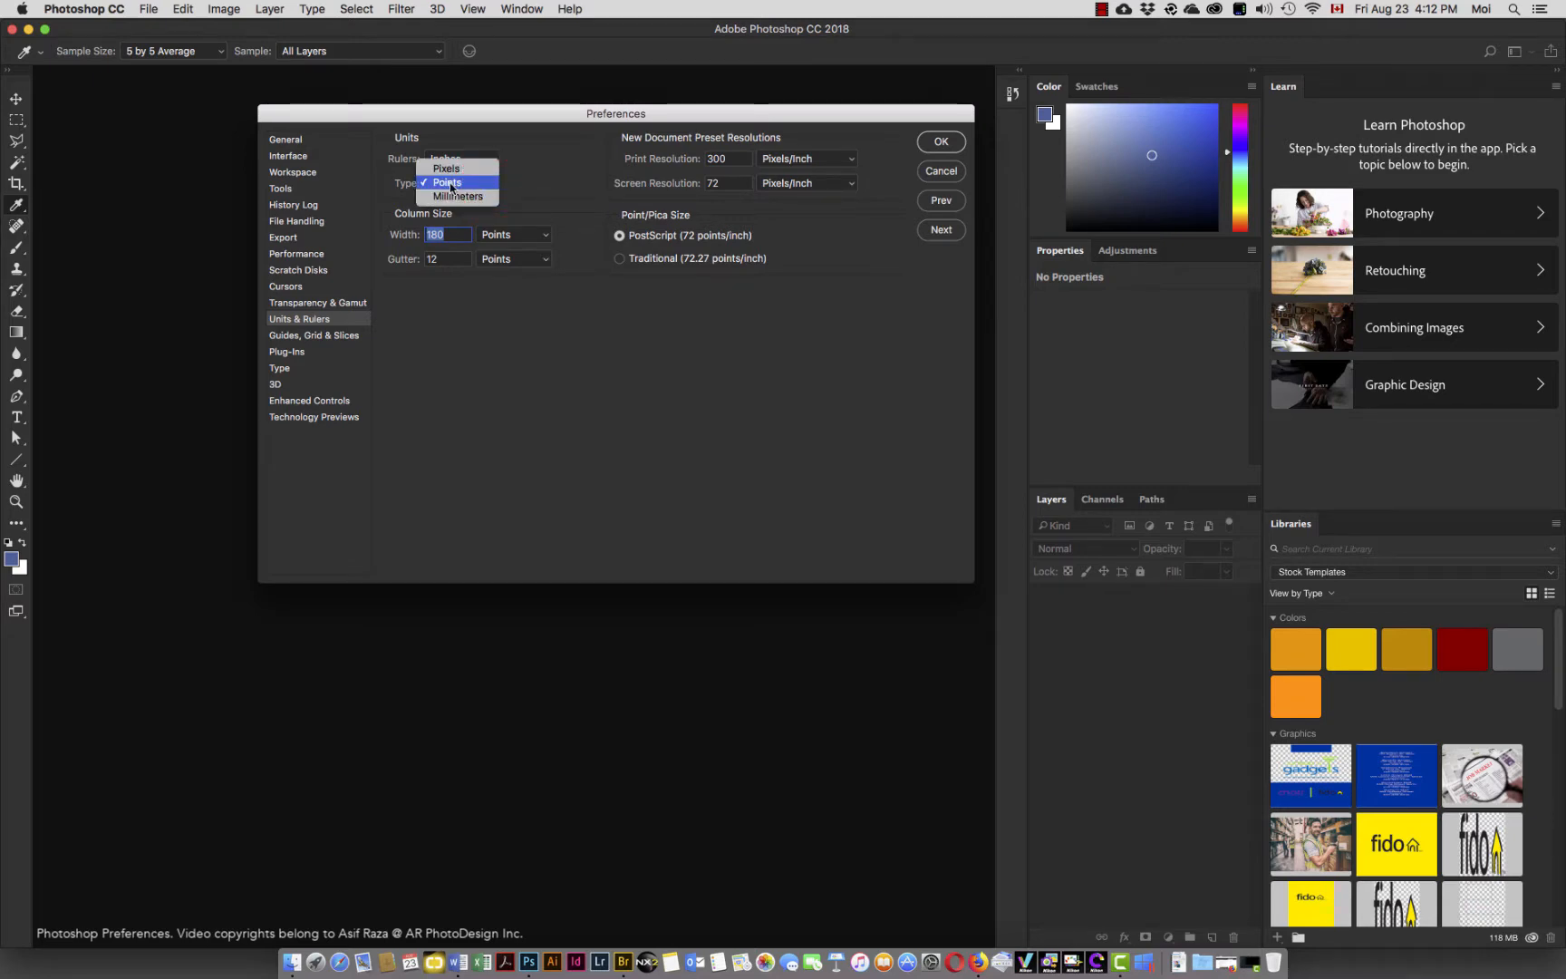
left_click(451, 184)
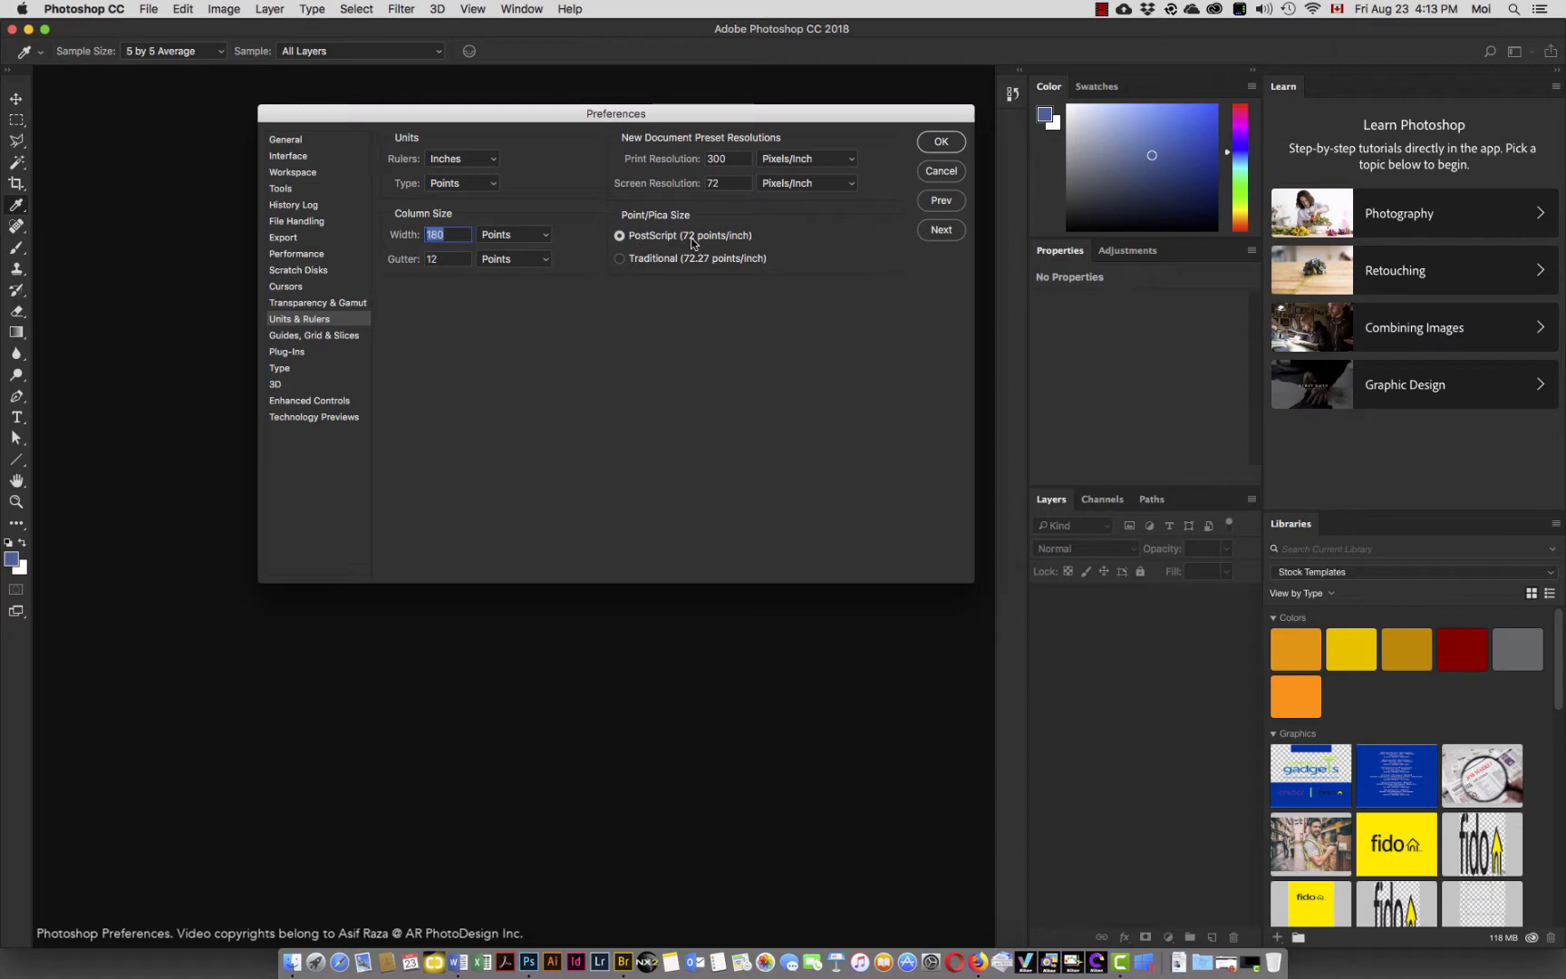
Set the grid in the Guides, Grid & Slices preferences to a gridline every .5 inches with 1 subdivision.
left_click(308, 337)
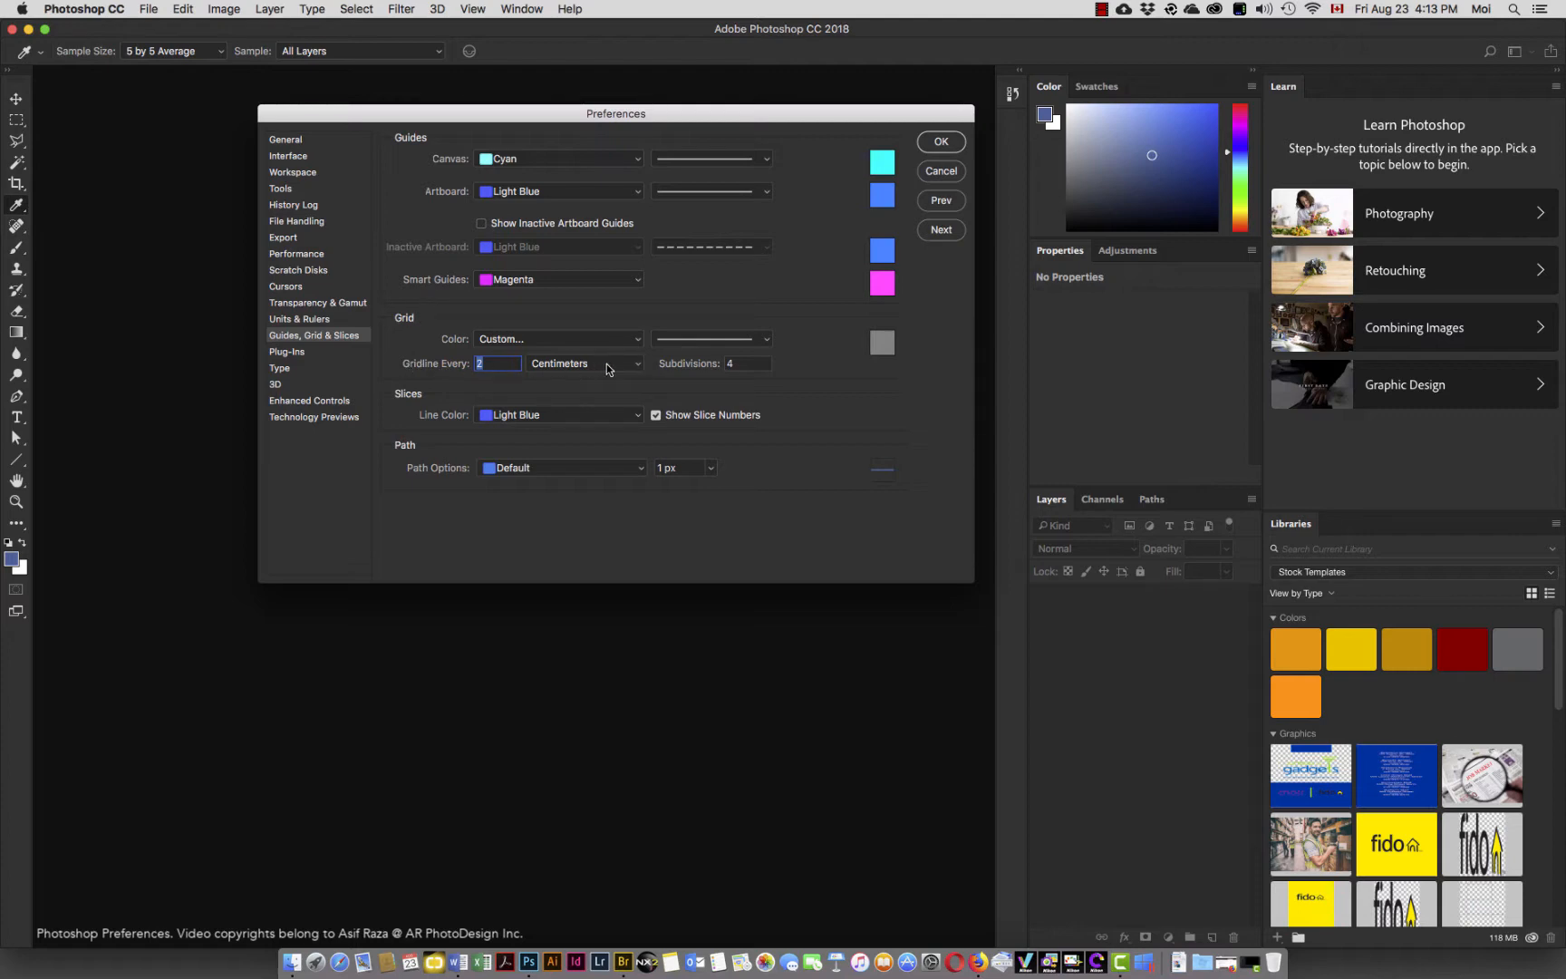
left_click(637, 364)
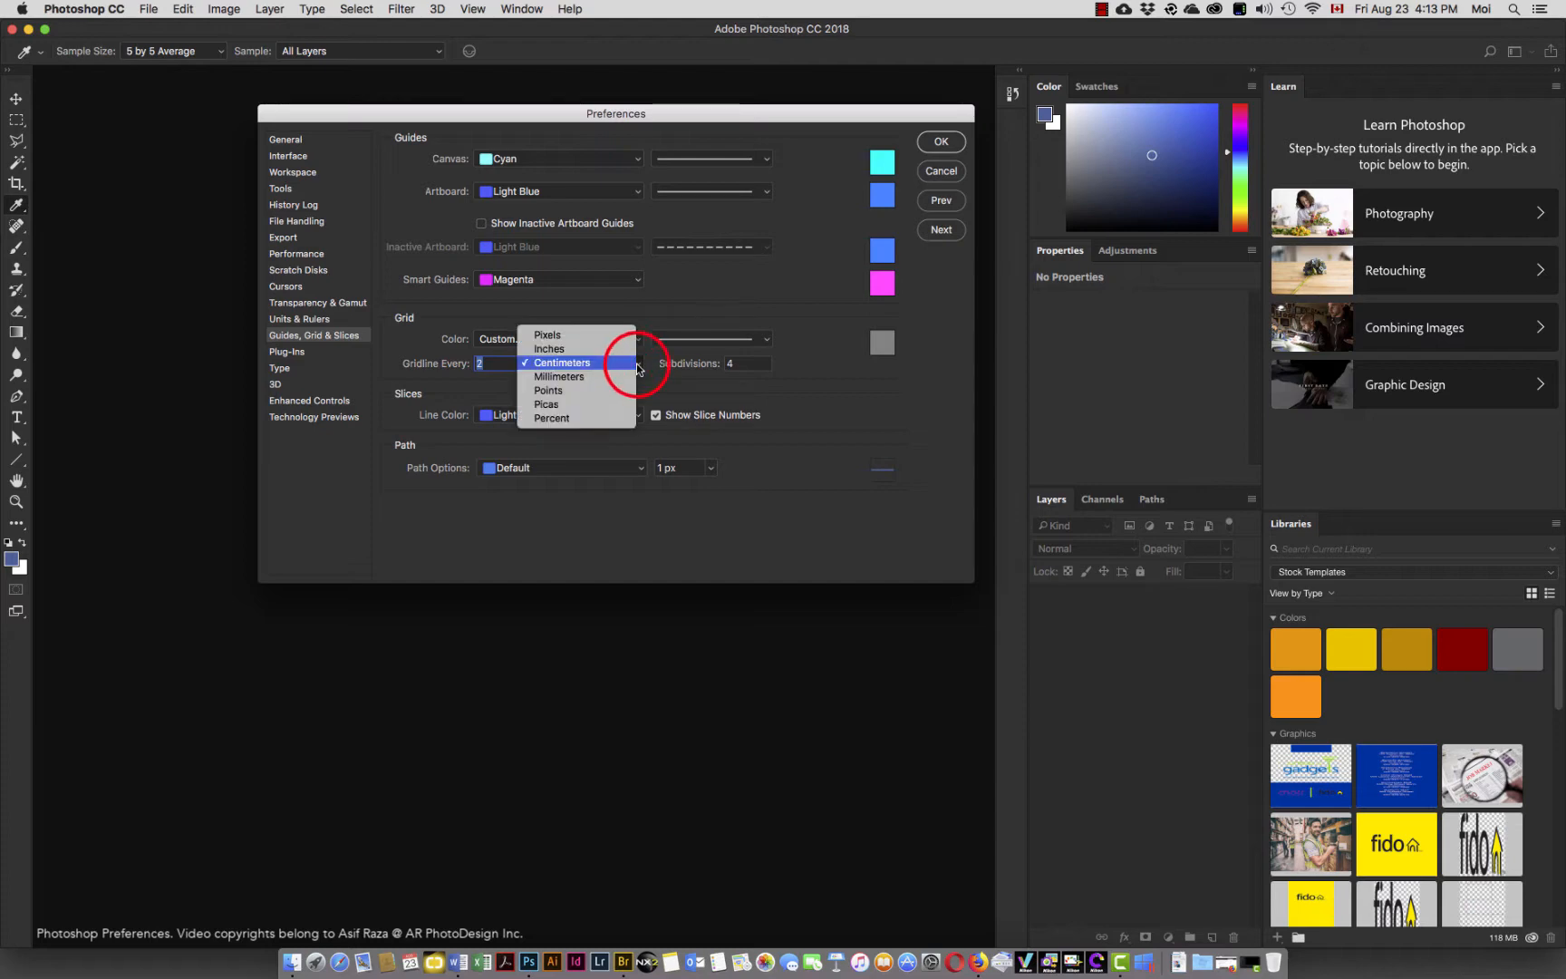
left_click(603, 349)
left_click_drag(515, 361, 463, 354)
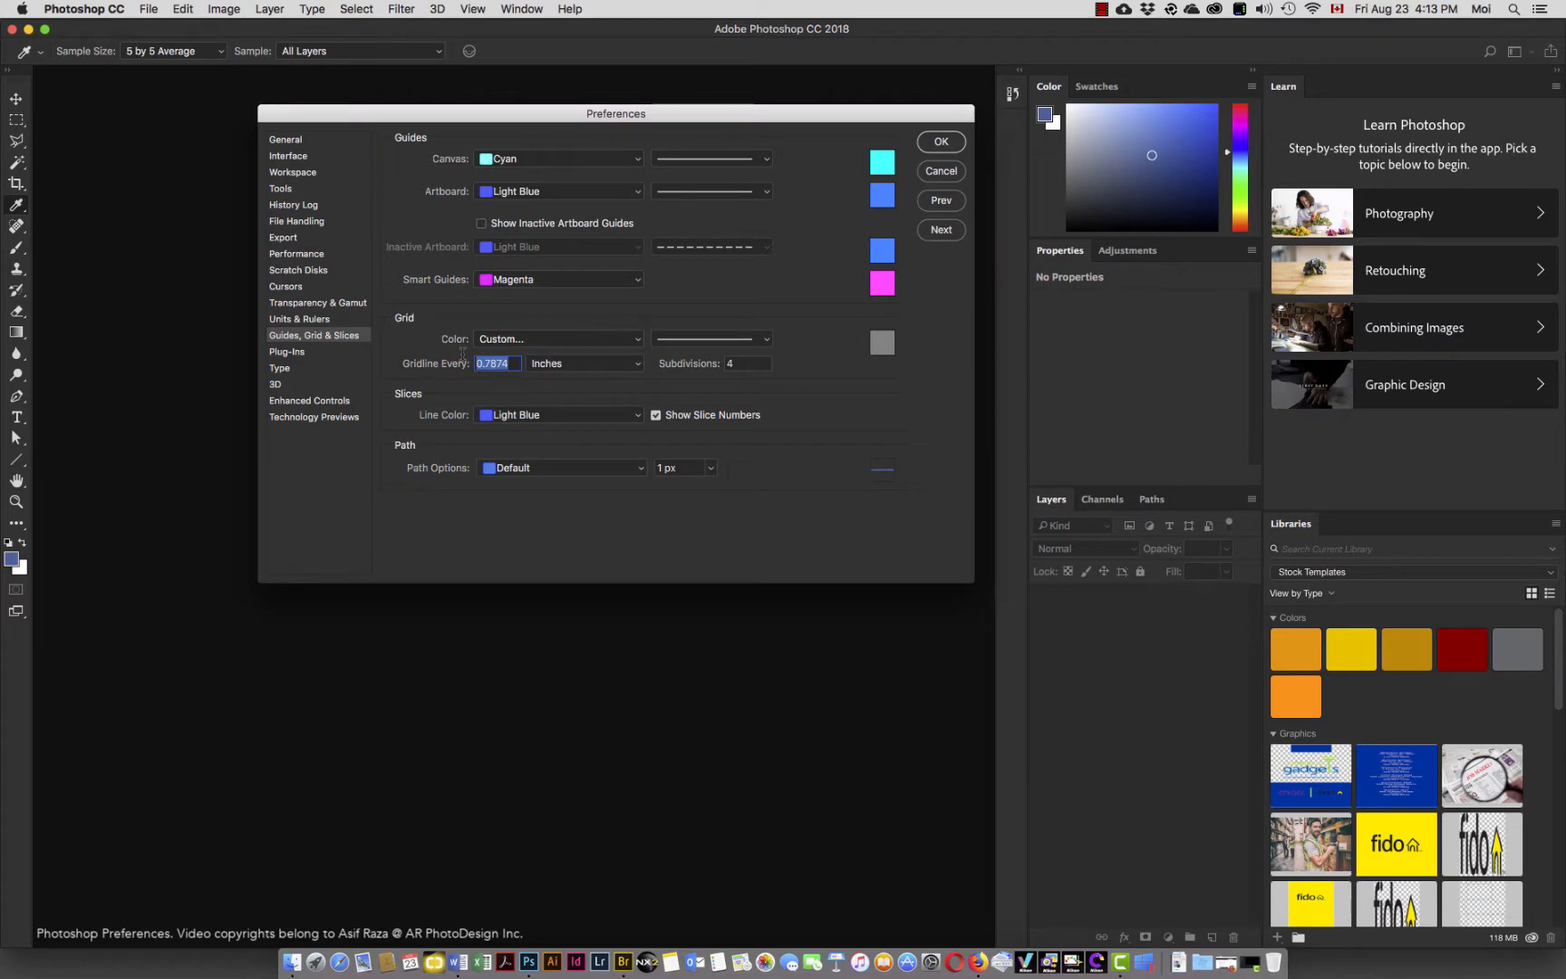
type(".5")
key("Tab")
left_click_drag(741, 364, 699, 366)
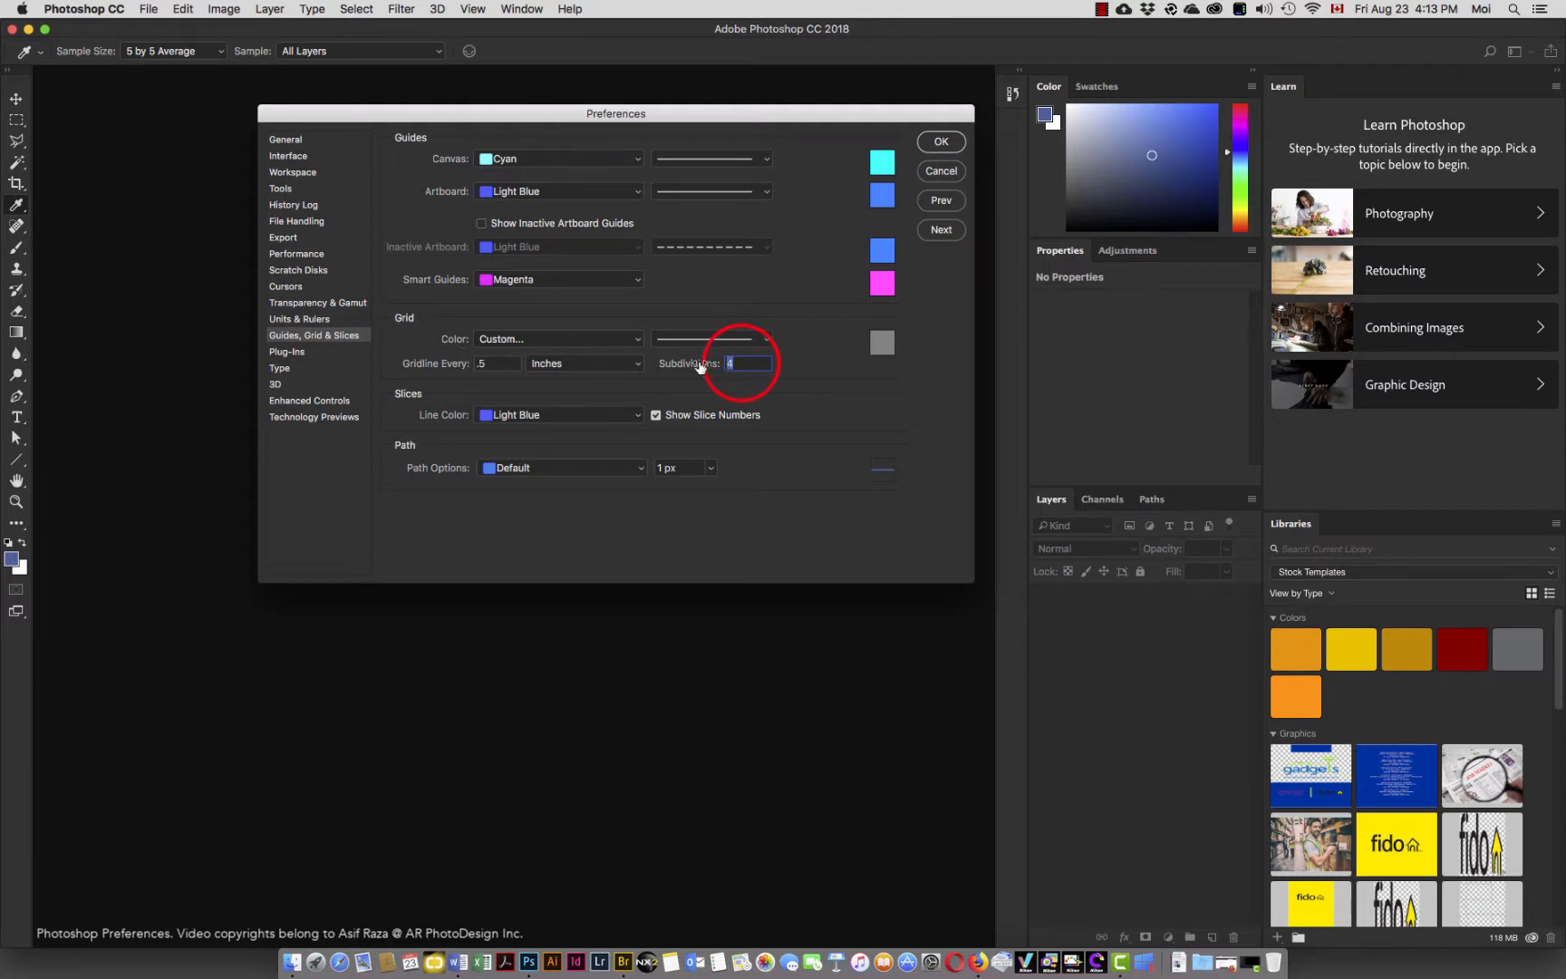
type("1")
Check the available path colors, keeping Default, and review the Plug-Ins, Type and 3D preferences.
left_click(638, 469)
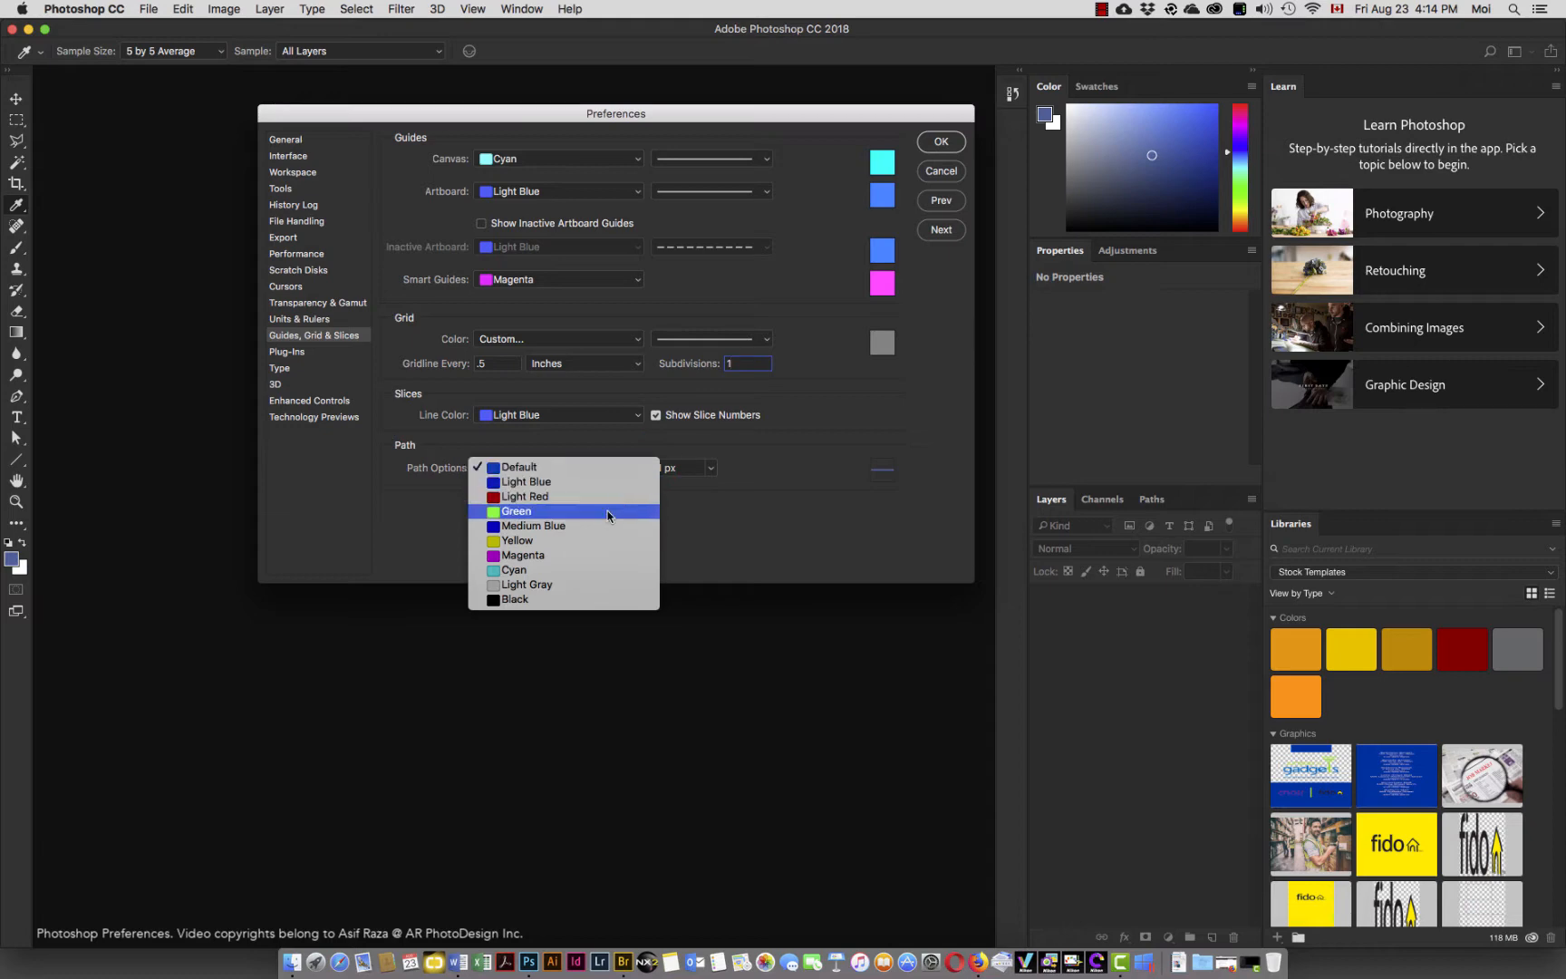
left_click(732, 464)
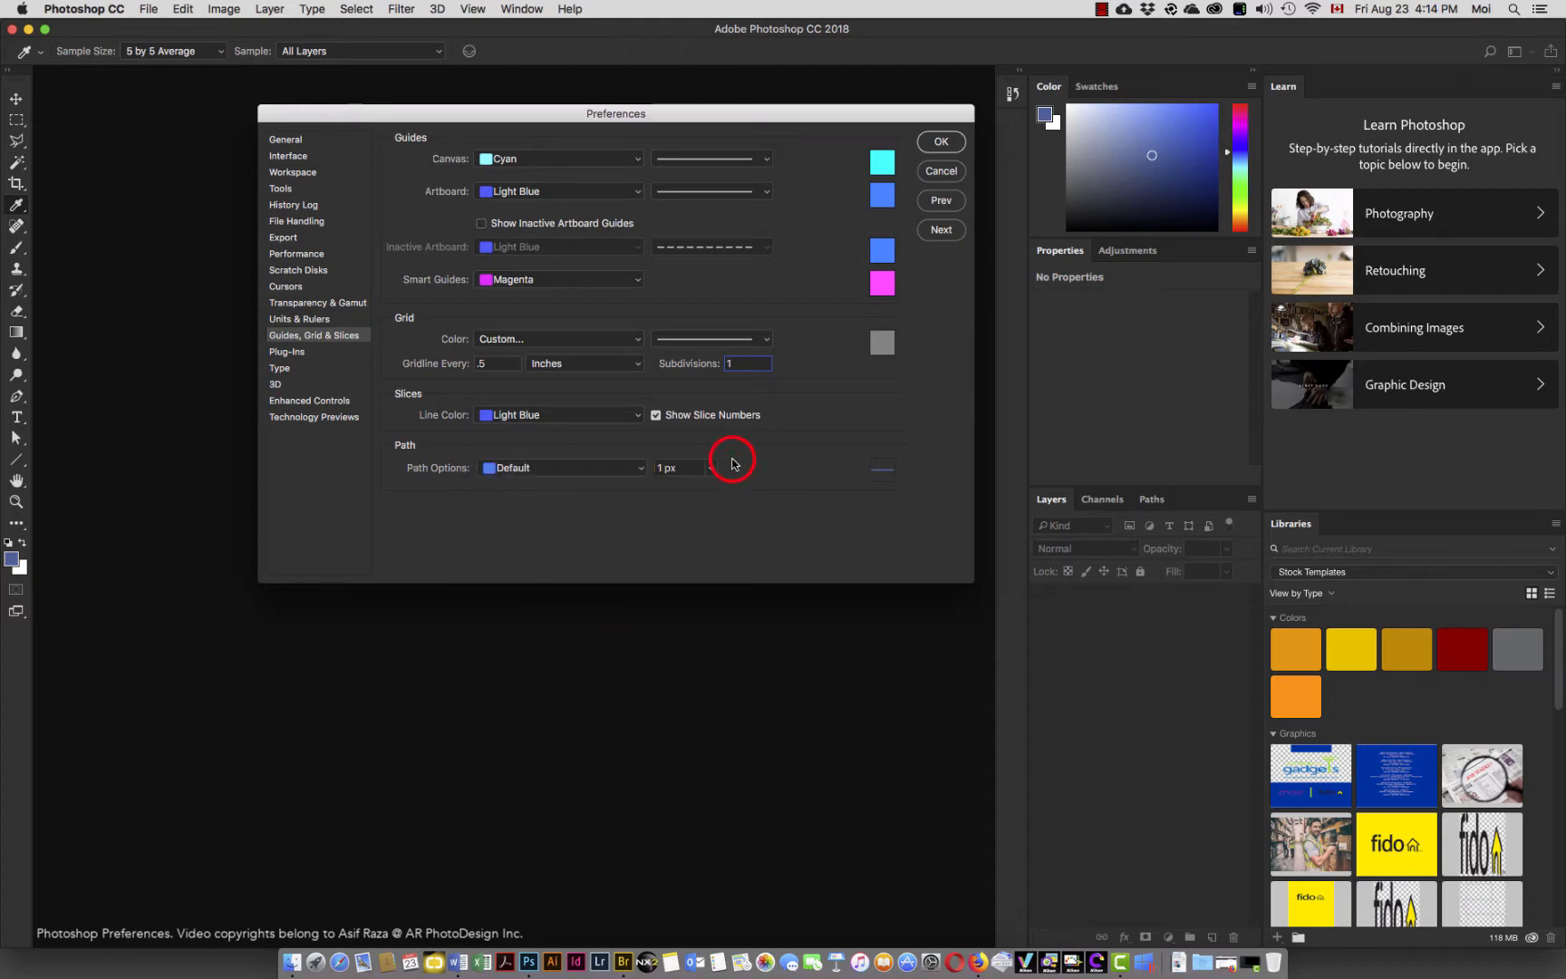
left_click(287, 355)
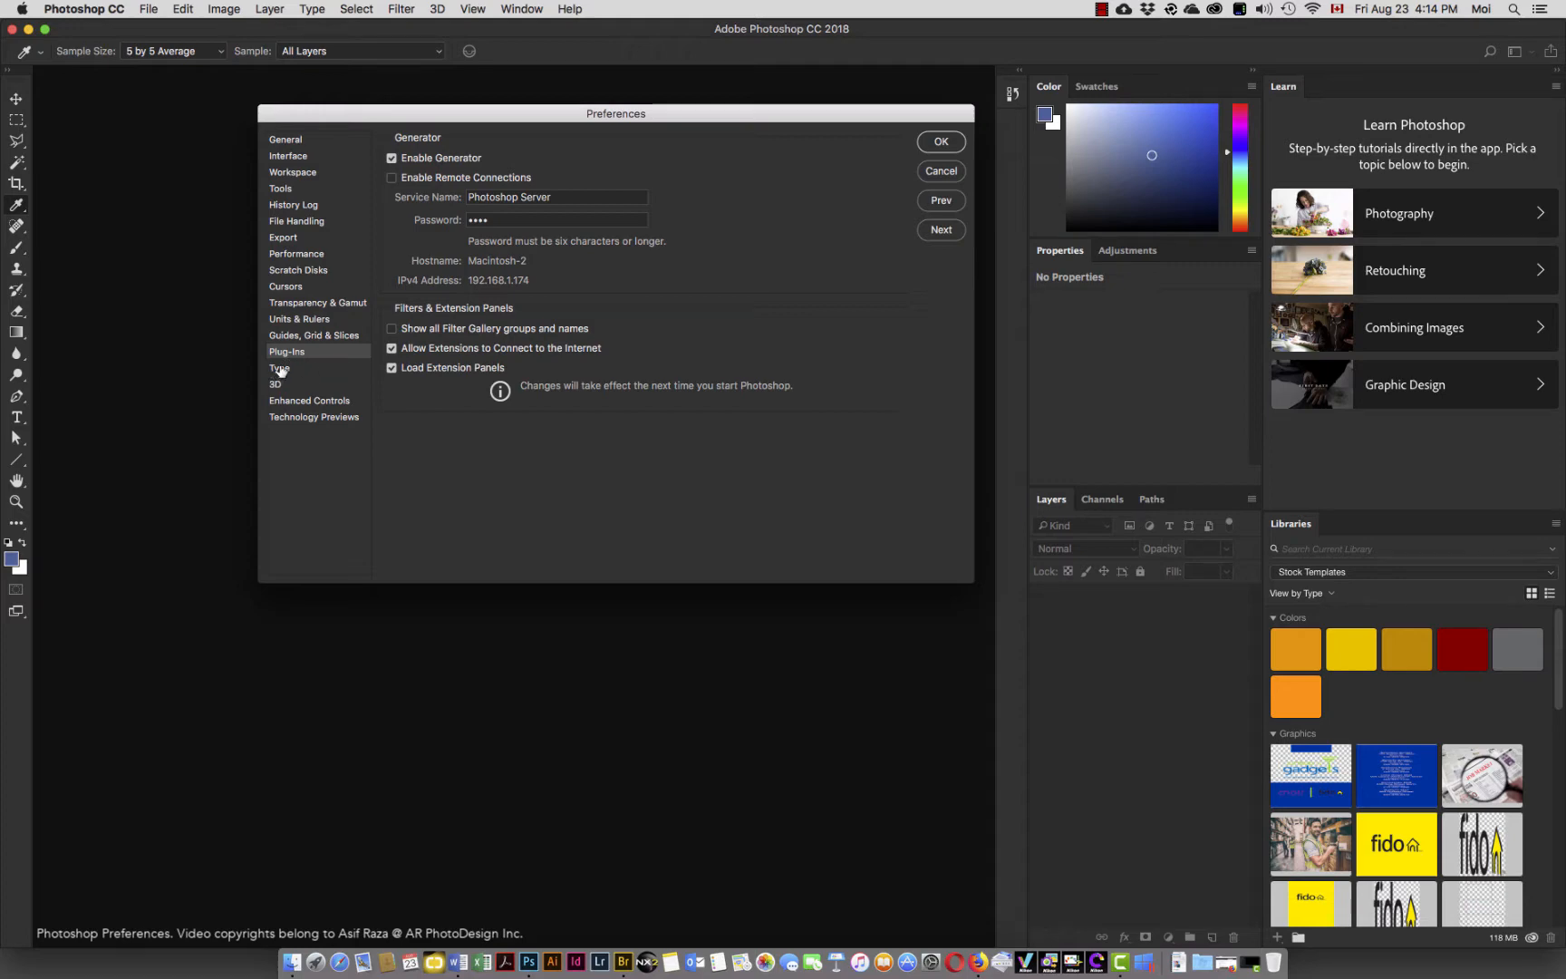
left_click(280, 368)
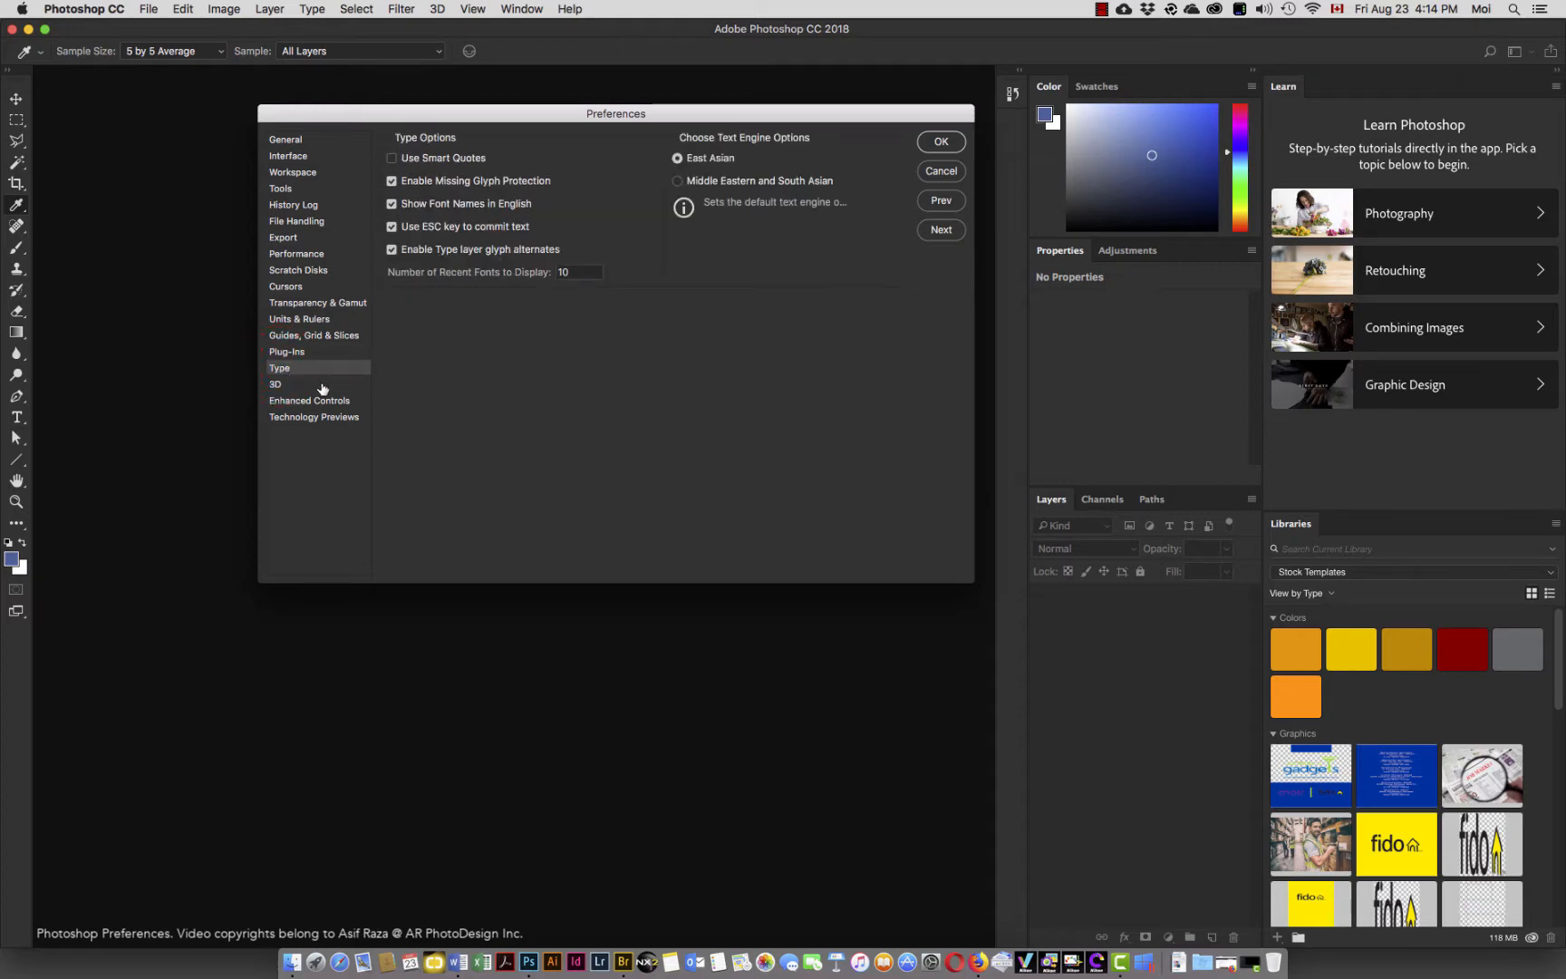
left_click(280, 384)
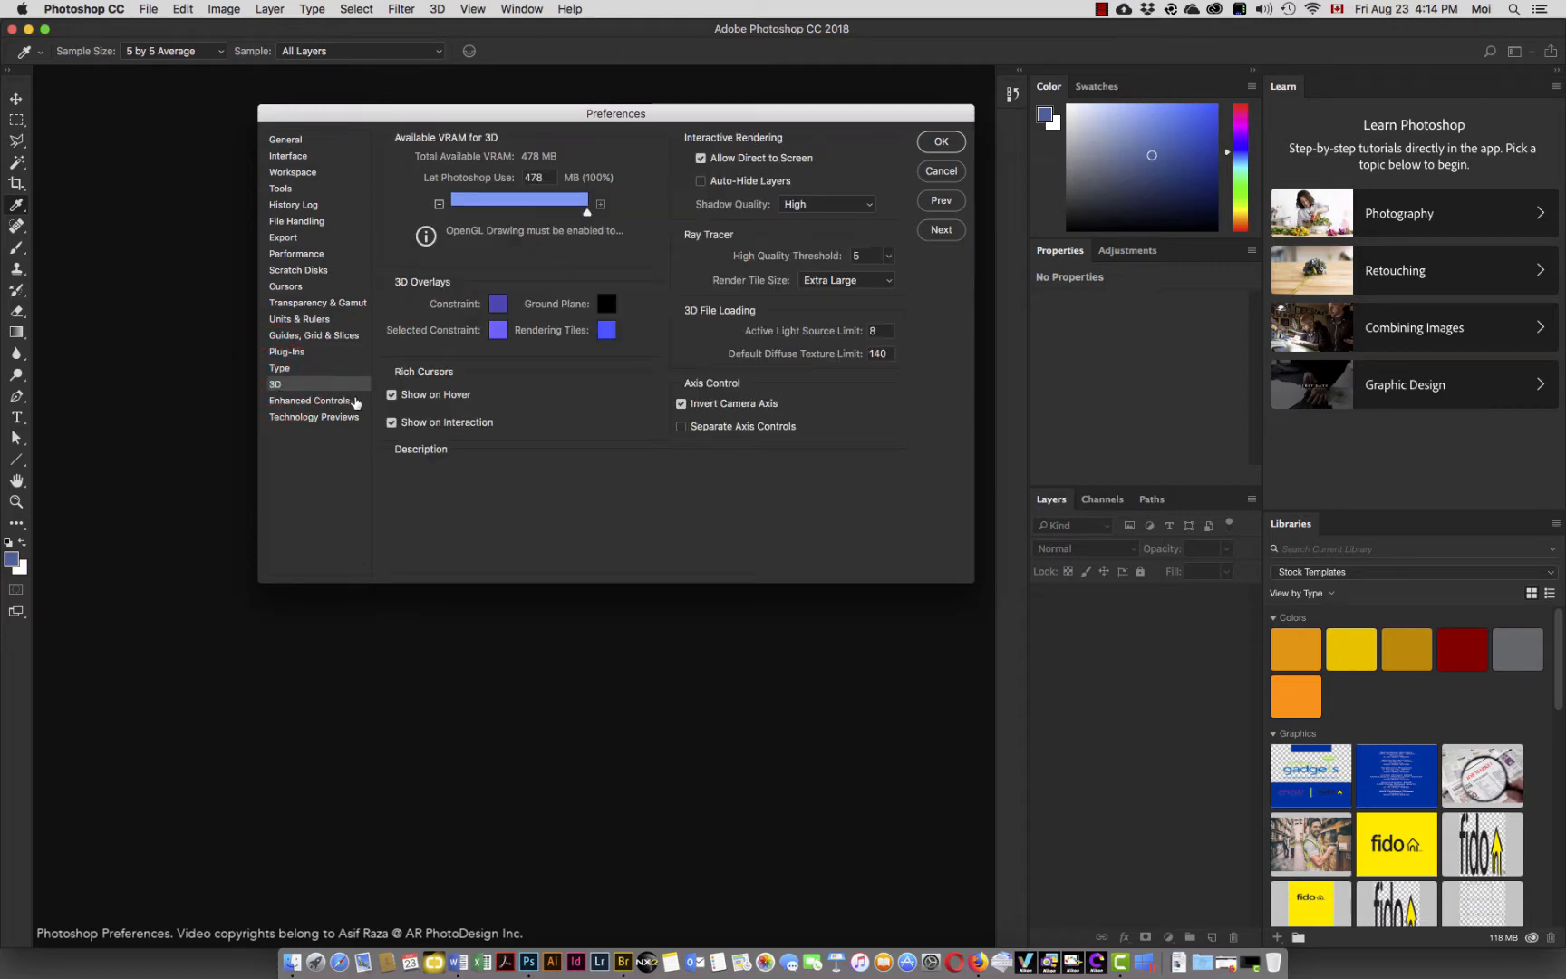
Review the Enhanced Controls preferences, turning Show Touch Bar property adjustments on and off again.
left_click(324, 402)
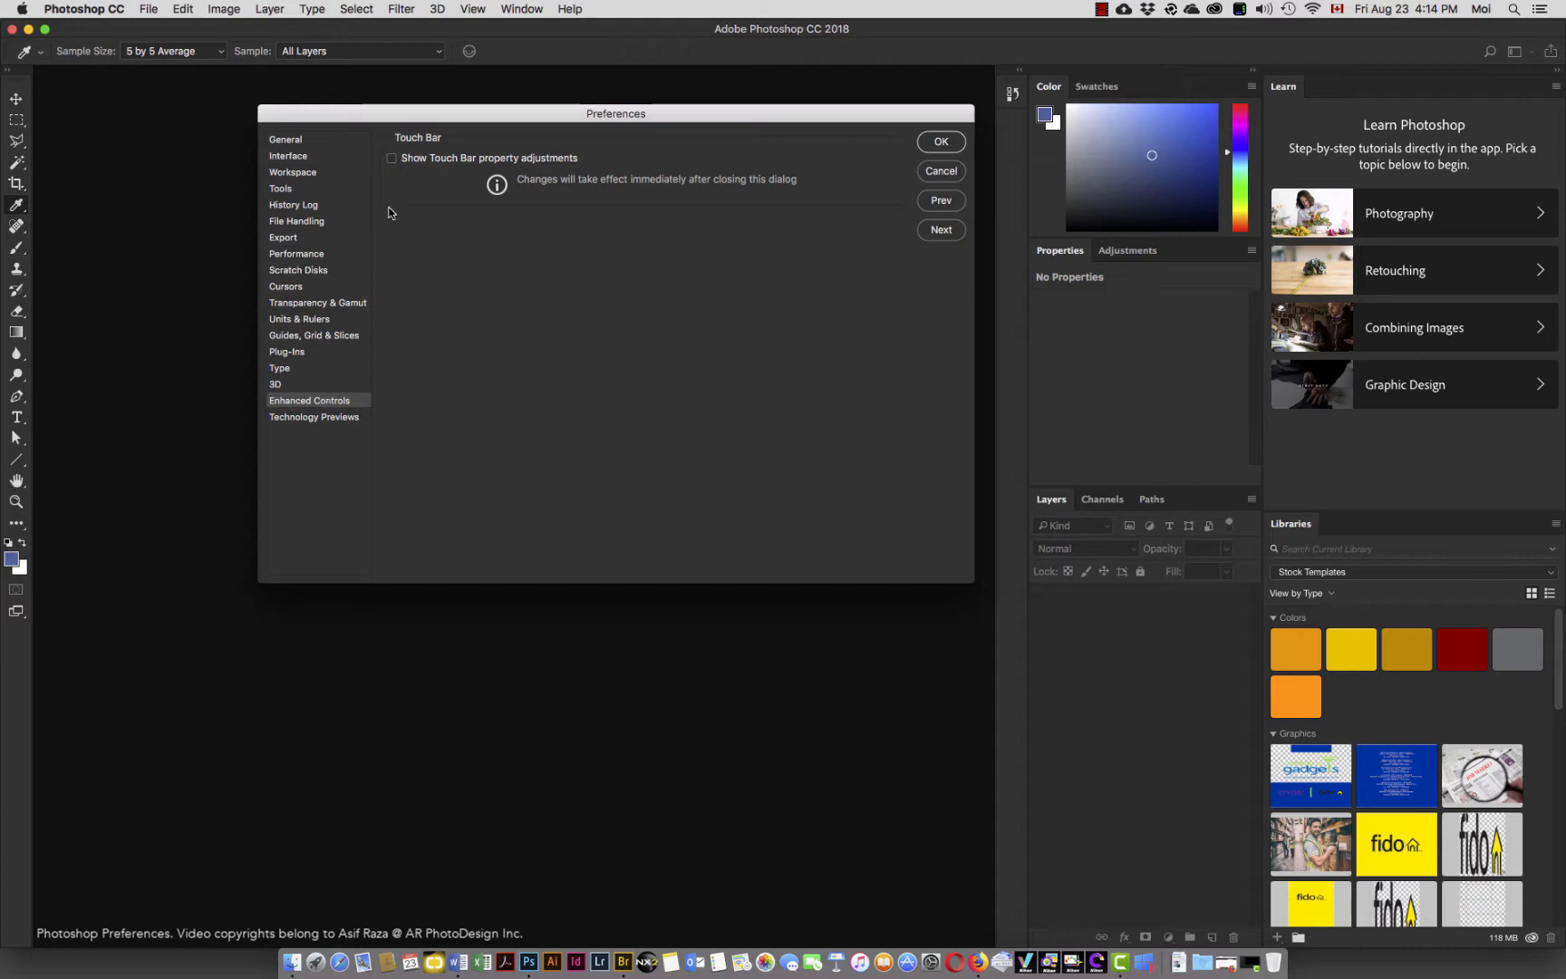
left_click(391, 159)
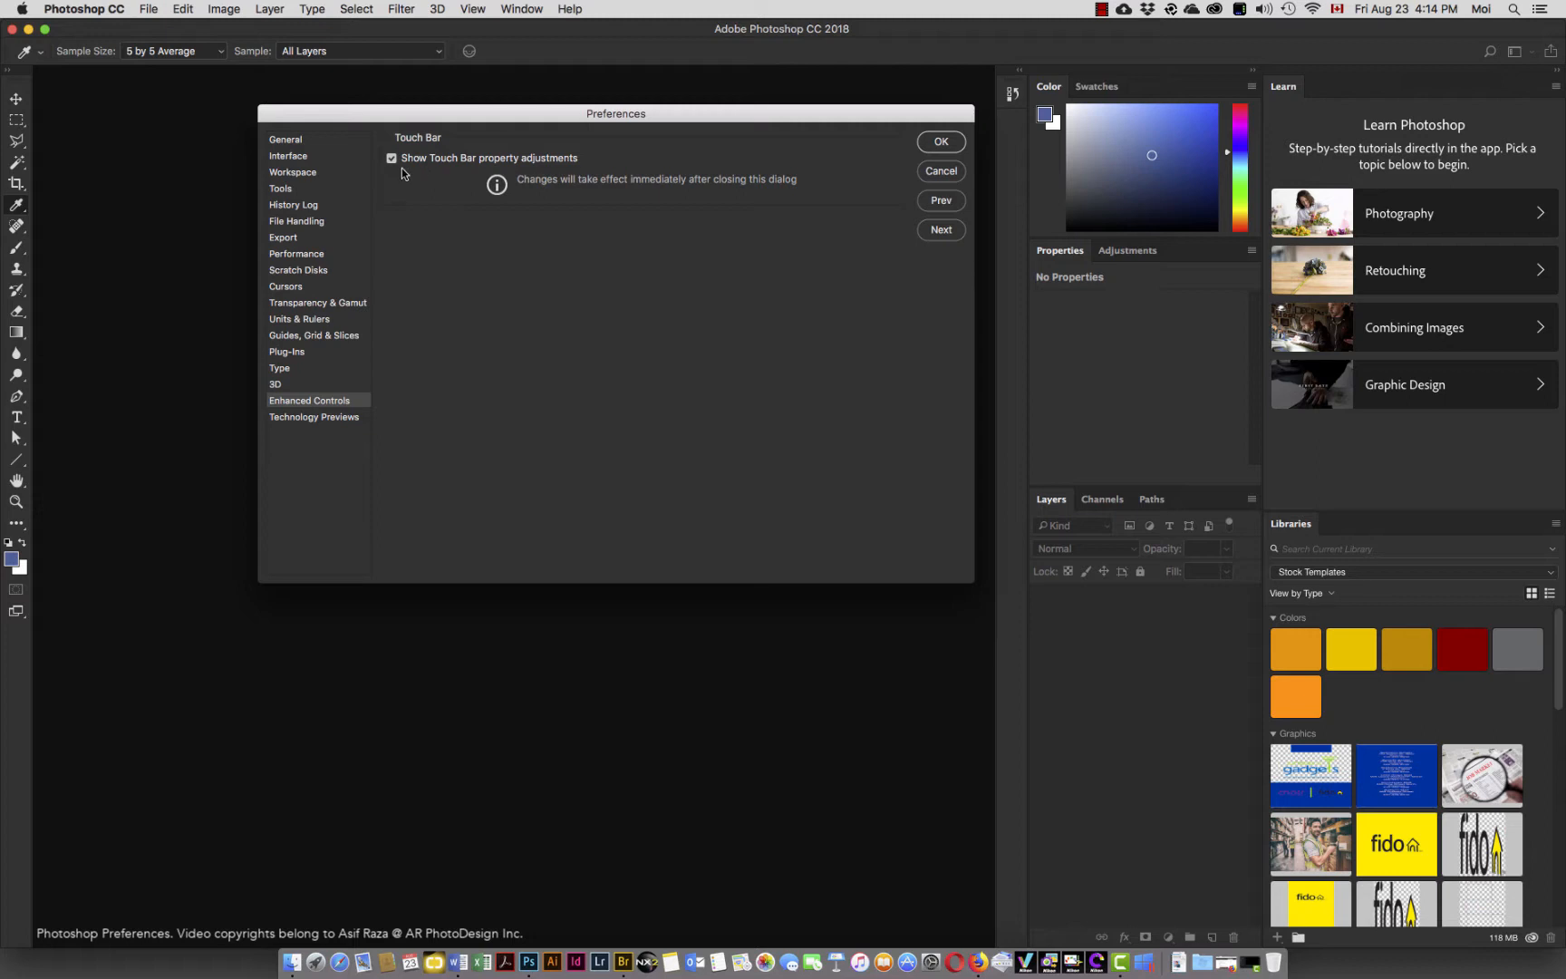
left_click(392, 160)
Review the Technology Previews preferences, keeping Enable Preserve Details 2.0 Upscale on, and apply the preference changes.
left_click(308, 419)
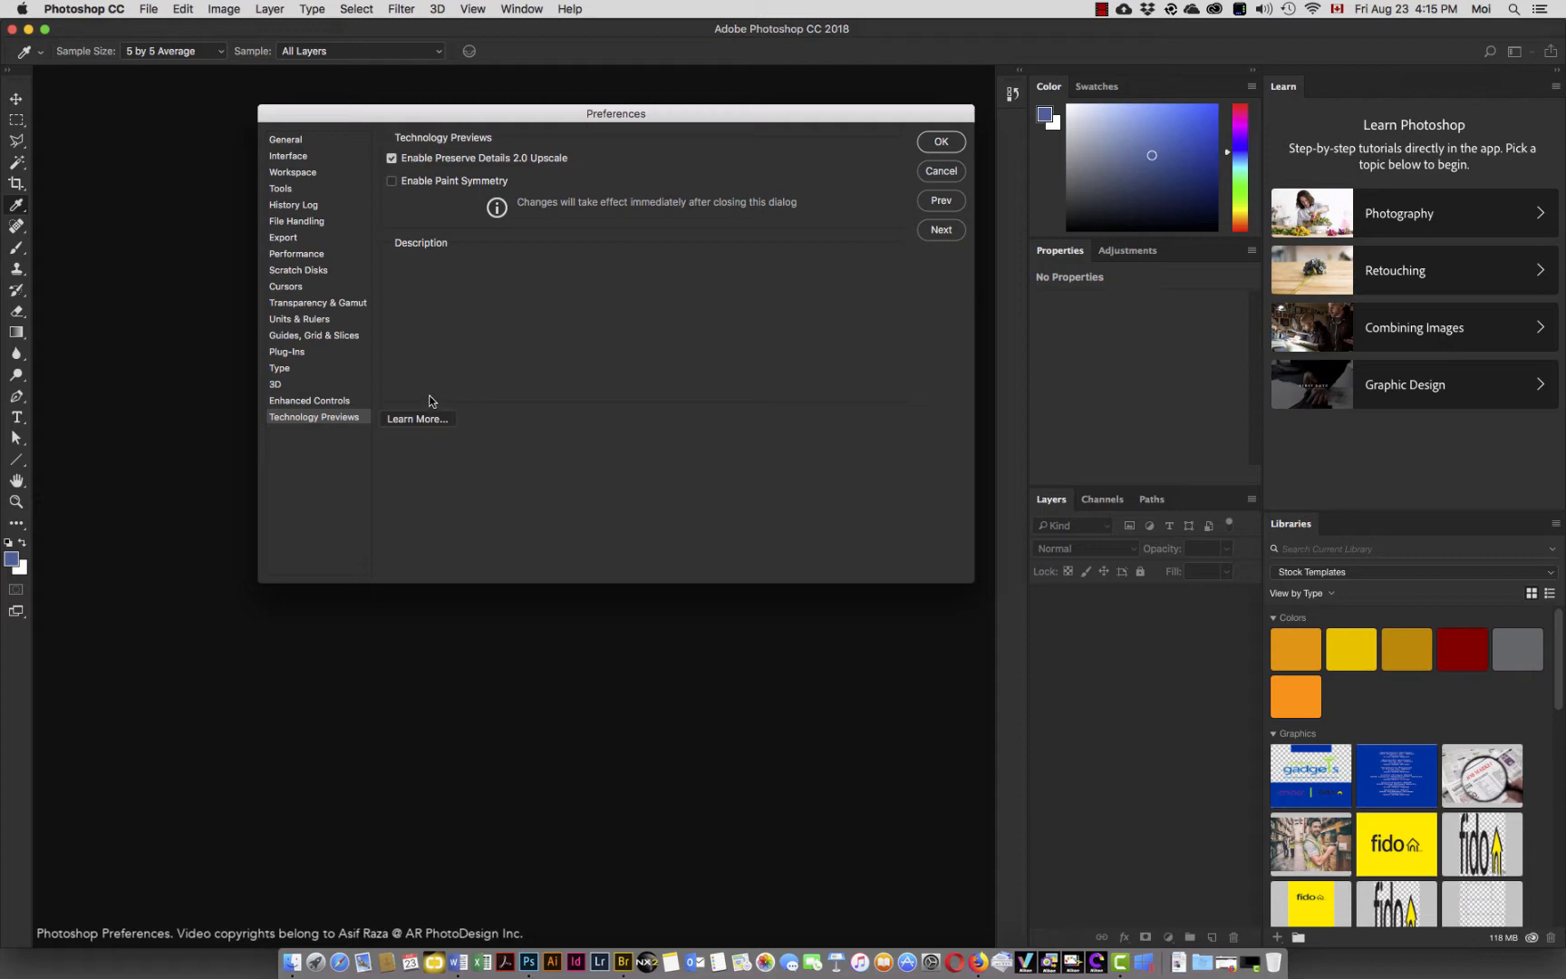
mouse_move(427, 160)
left_click(940, 144)
key("b")
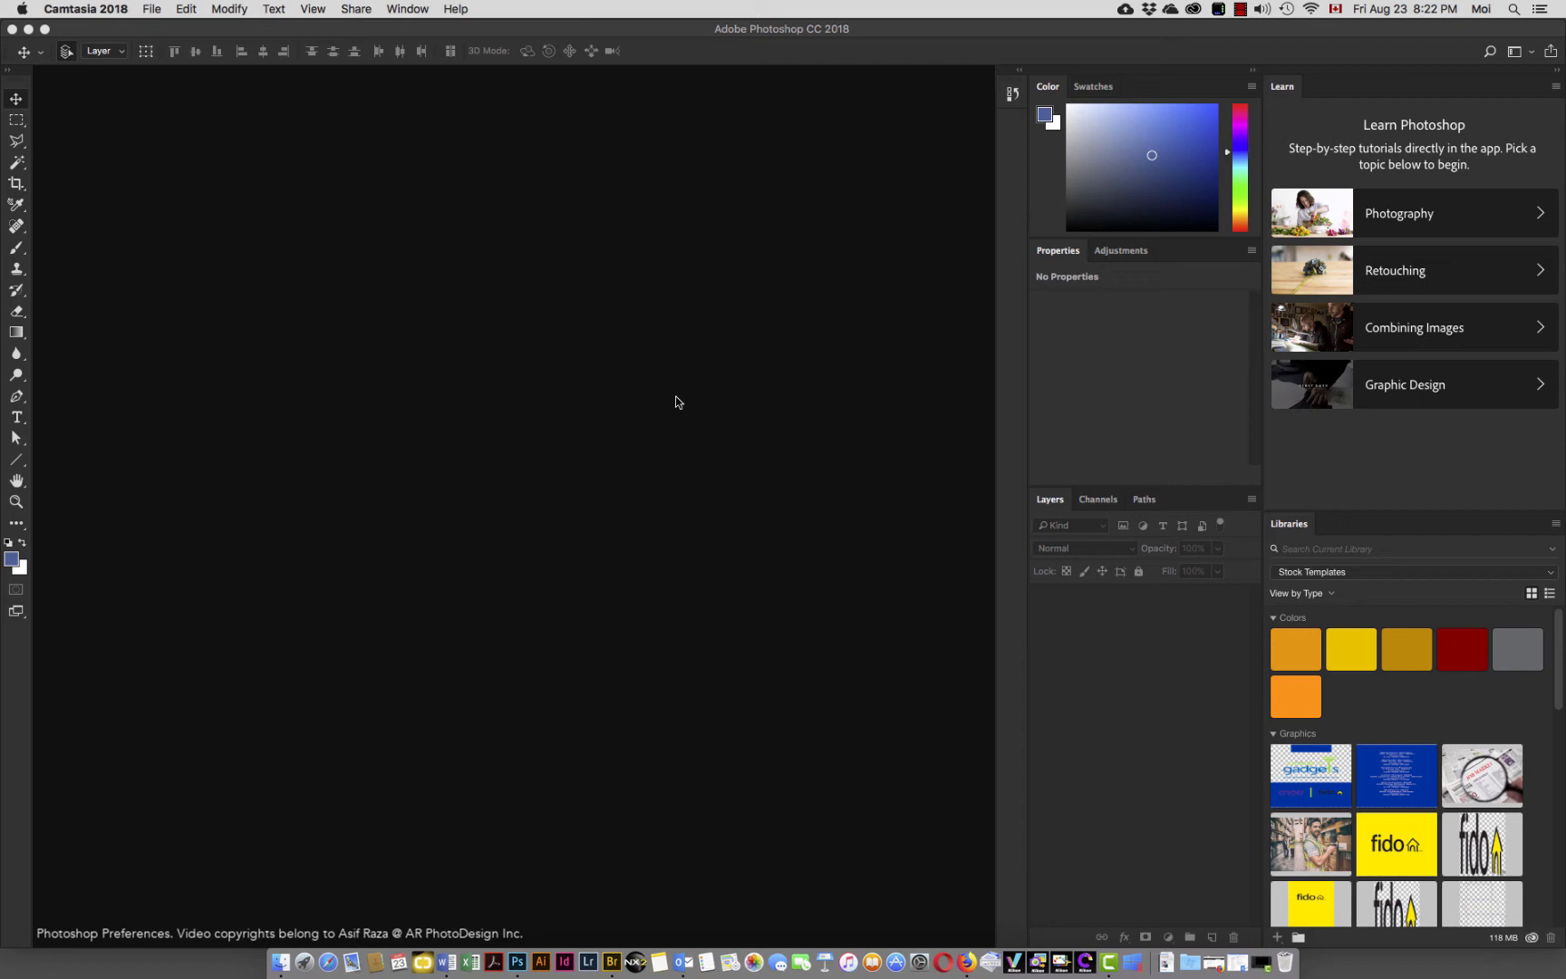
Switch to Photoshop, activate the Eyedropper tool and open the General preferences.
left_click(210, 37)
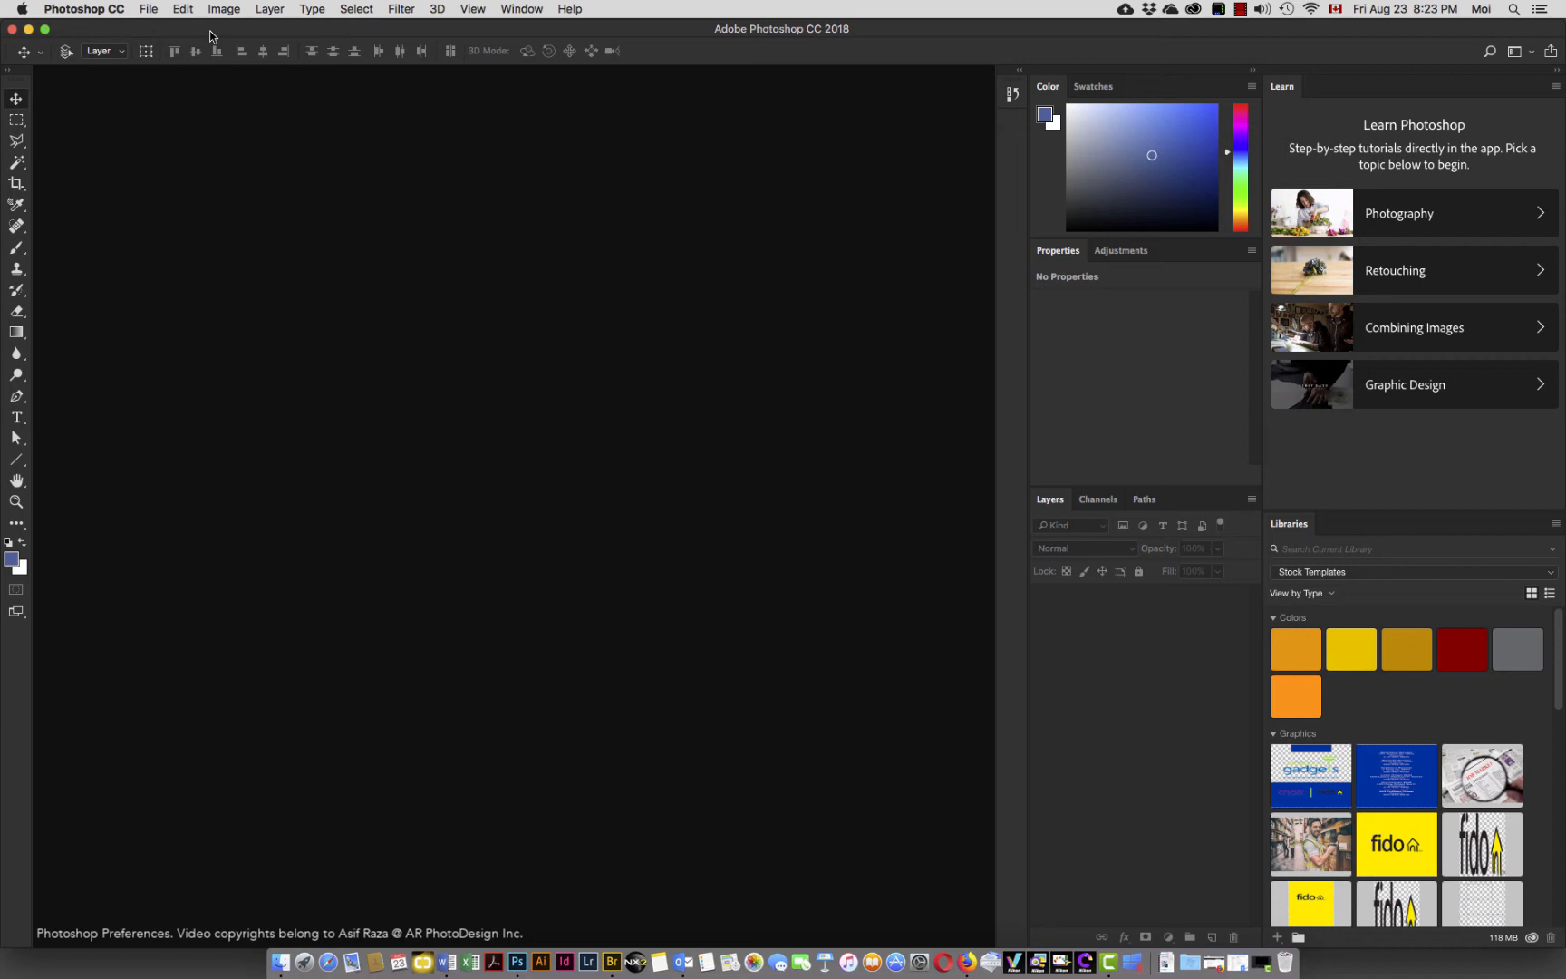
key("i")
key("super+k")
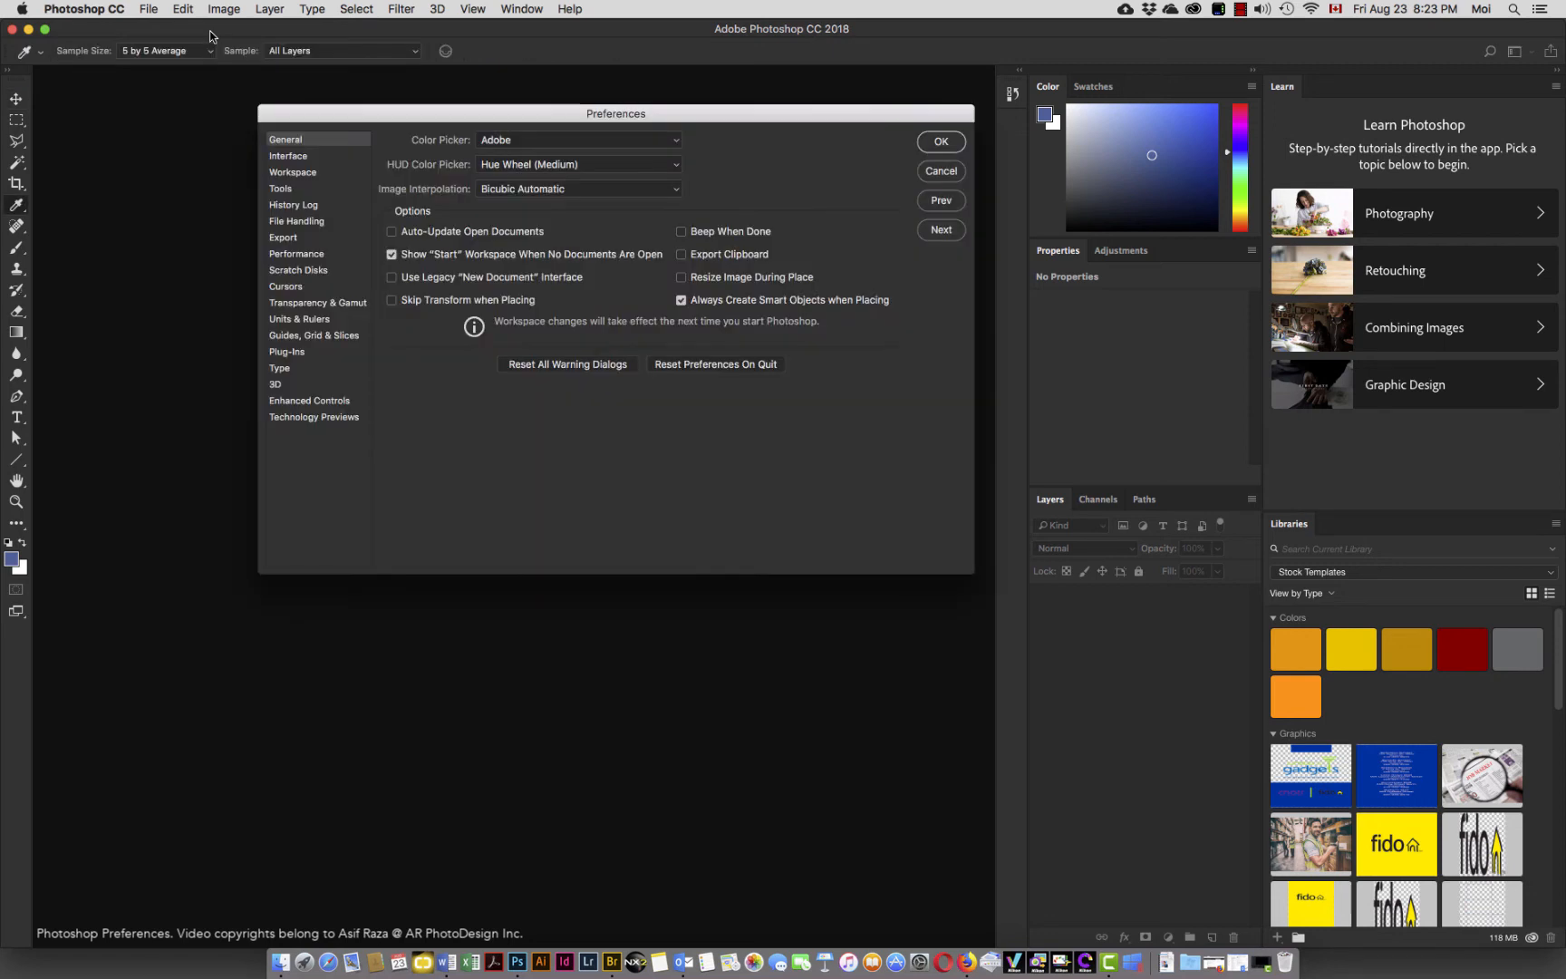